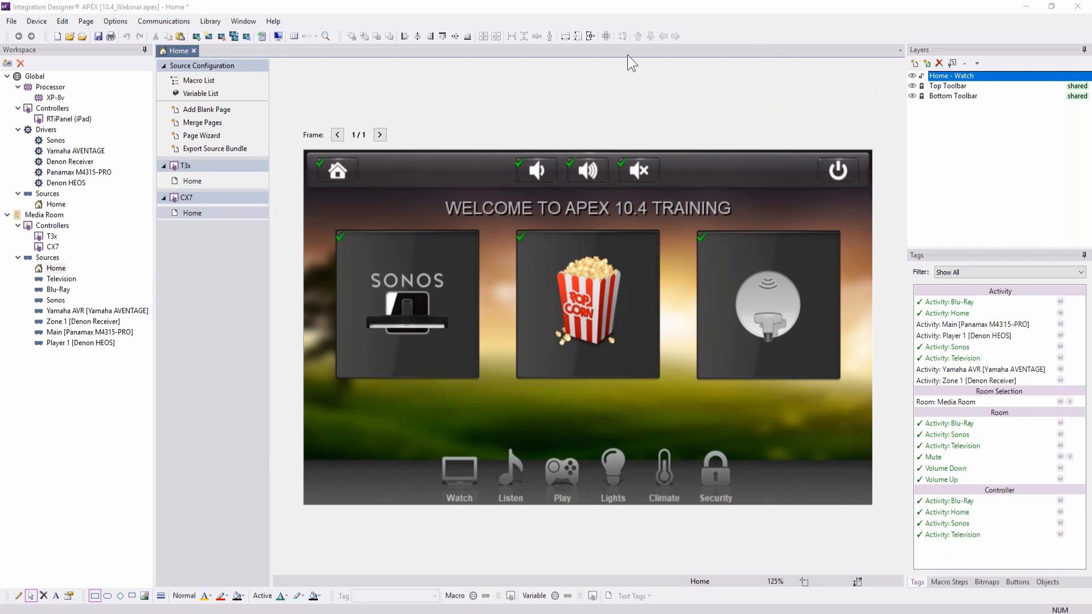
# Browse the Media Room sources, opening the CX7 Blu-Ray page and the RTiPanel (iPad) music player page of Sonos
pyautogui.click(62, 279)
pyautogui.click(59, 290)
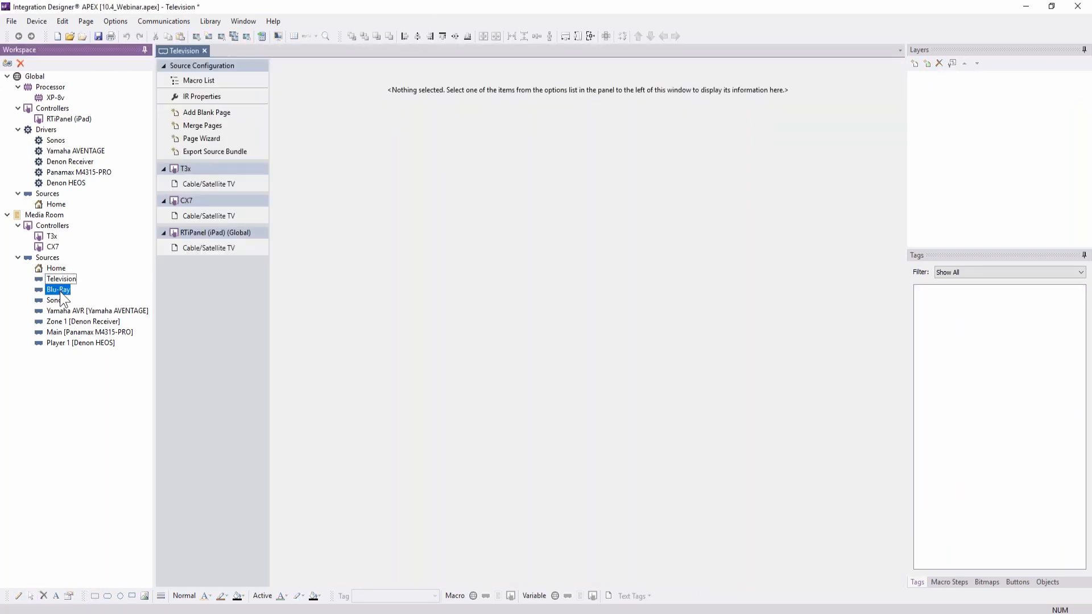
pyautogui.click(194, 220)
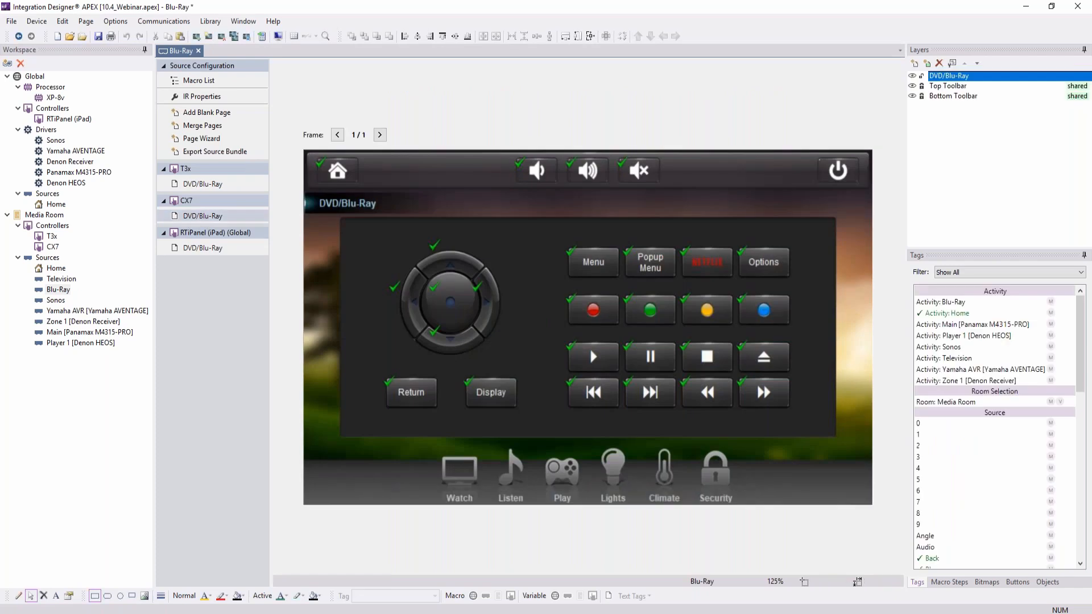
pyautogui.click(87, 311)
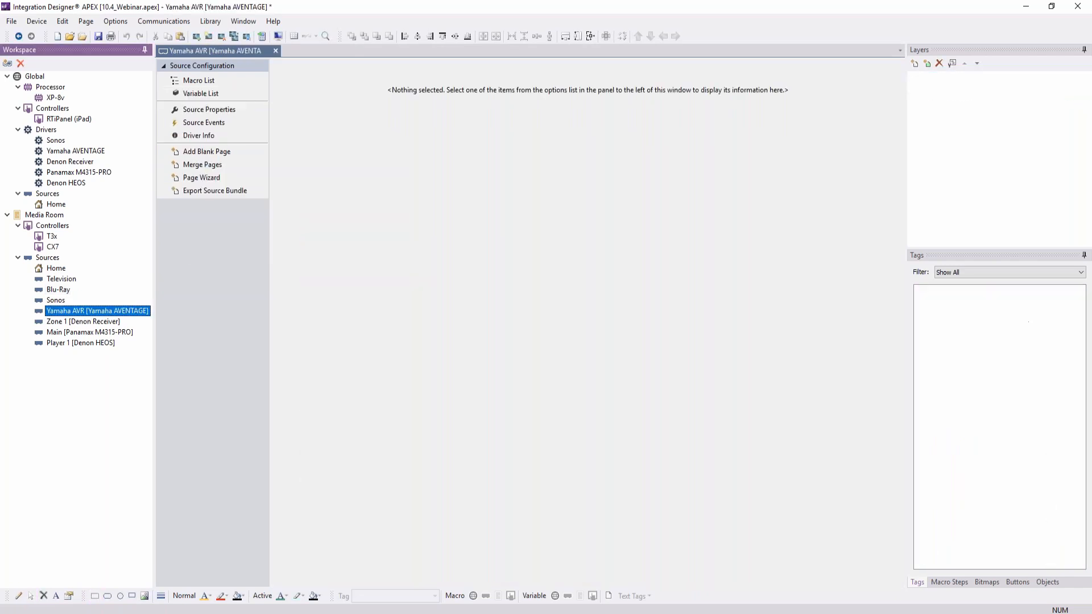
pyautogui.click(55, 301)
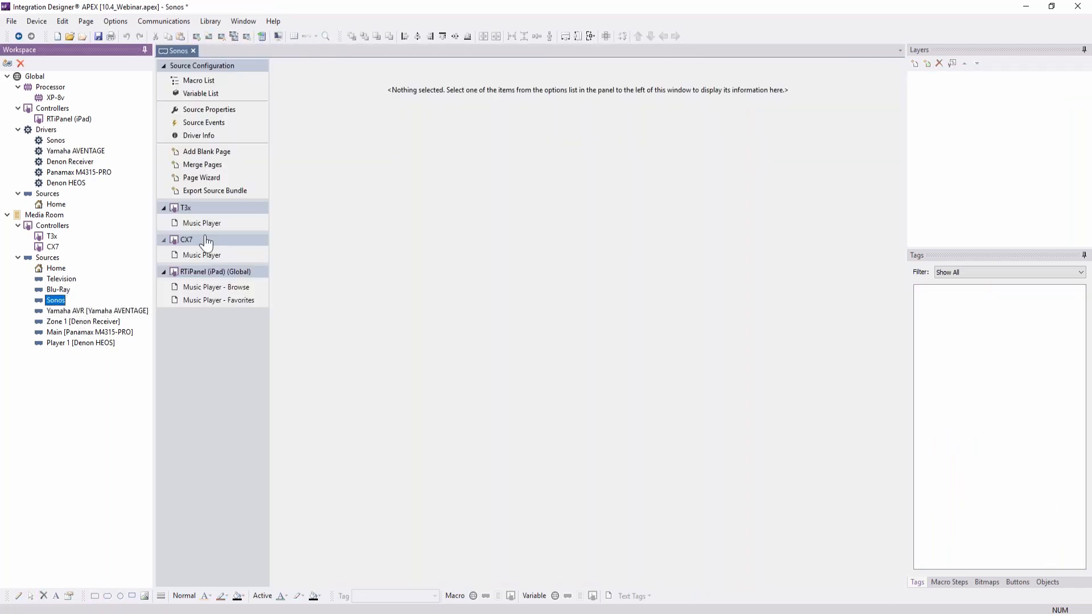
pyautogui.click(194, 287)
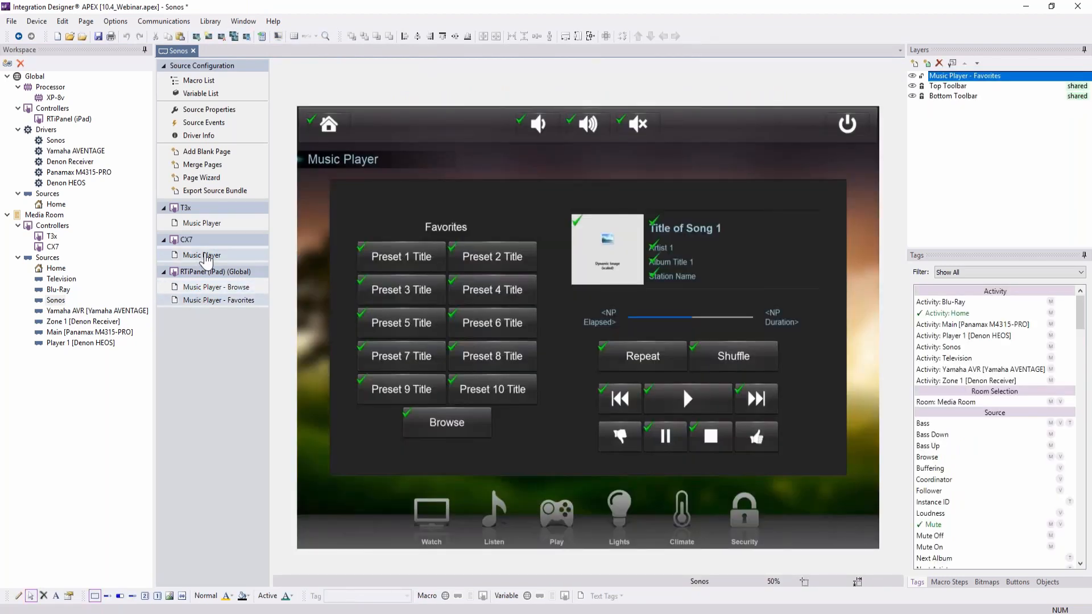
# Review the CX7 controller's pages, including Home, Cable/Satellite TV and DVD/Blu-Ray, with the page list widened to show the source names
pyautogui.click(52, 247)
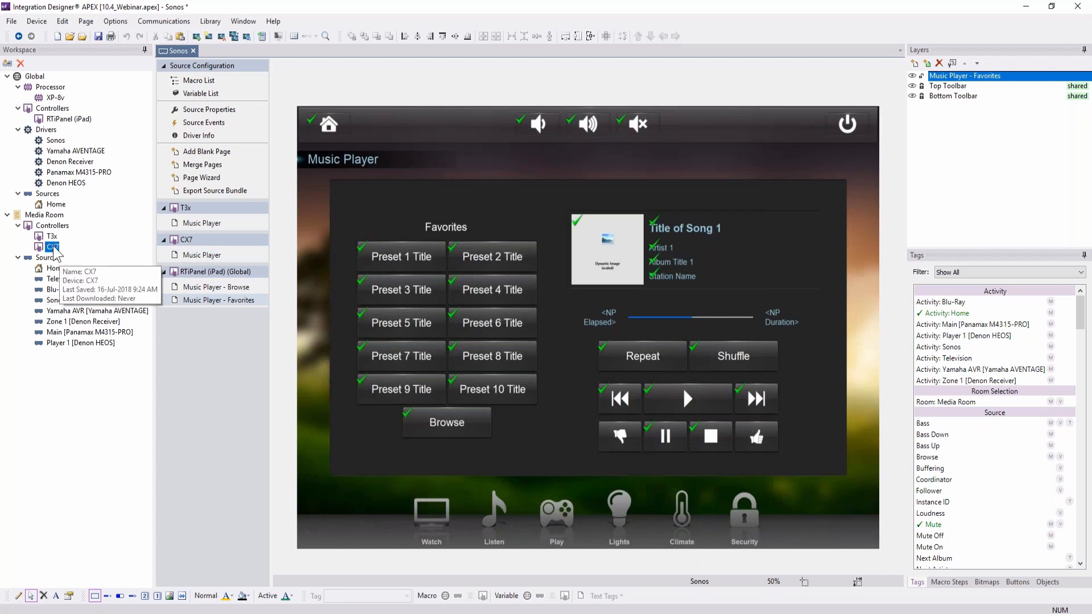
pyautogui.doubleClick(53, 248)
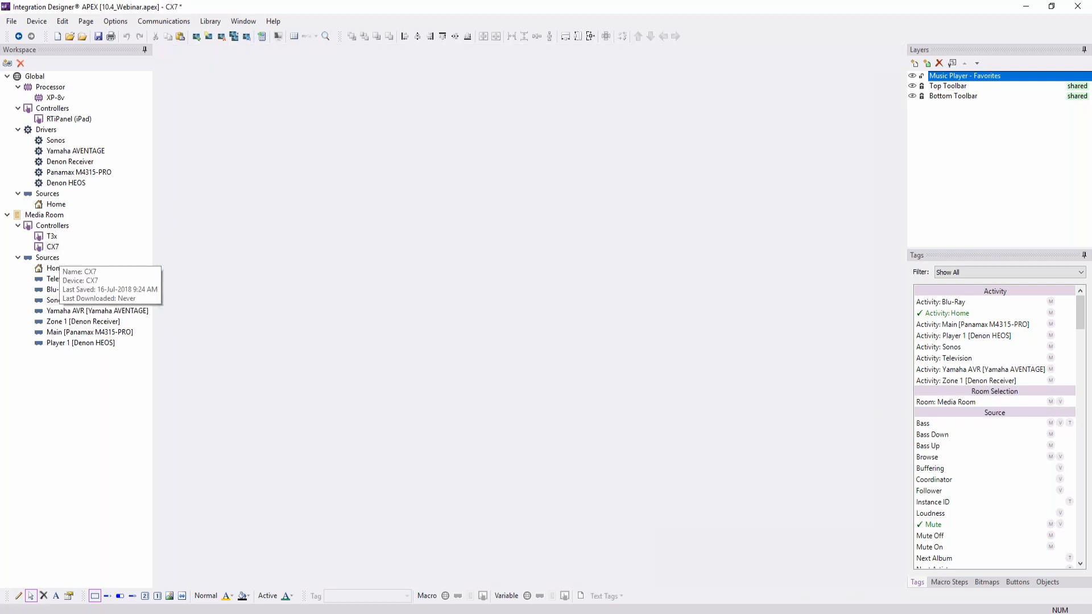
pyautogui.click(215, 173)
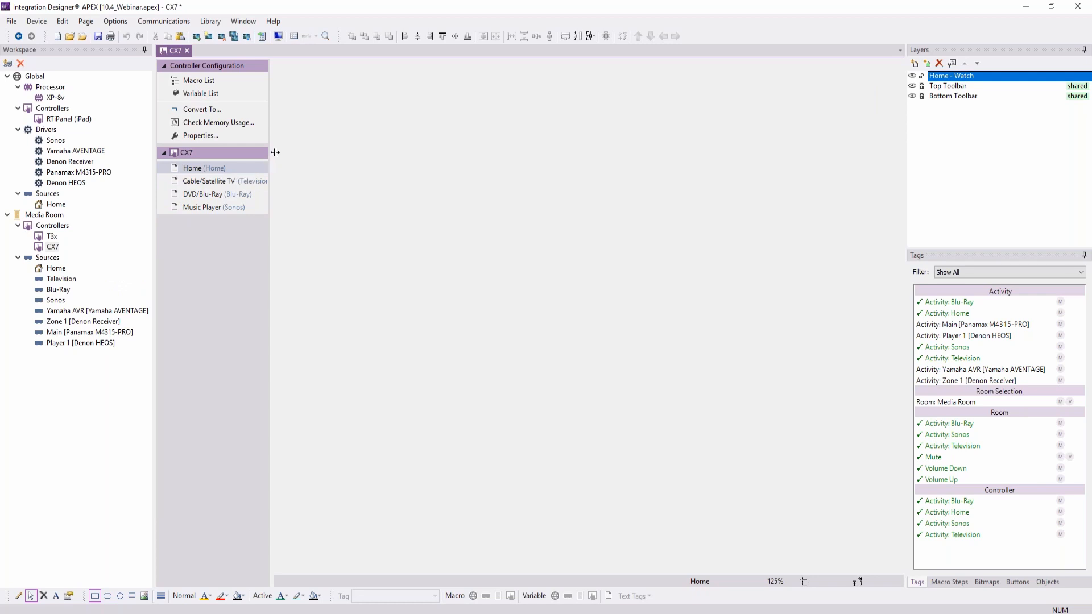
pyautogui.moveTo(270, 151); pyautogui.dragTo(296, 150)
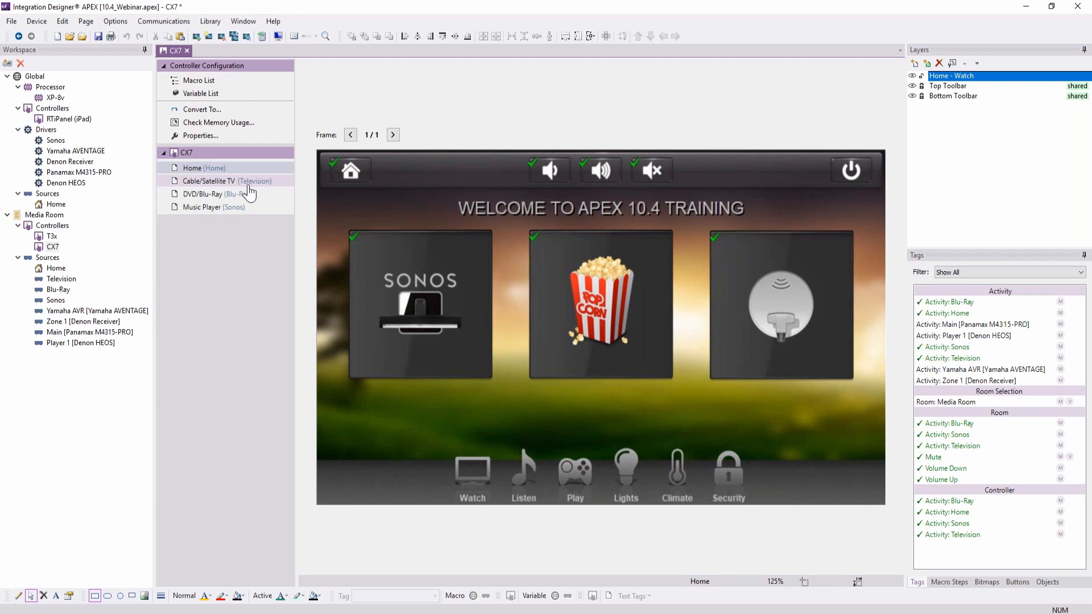
pyautogui.doubleClick(217, 181)
pyautogui.doubleClick(215, 194)
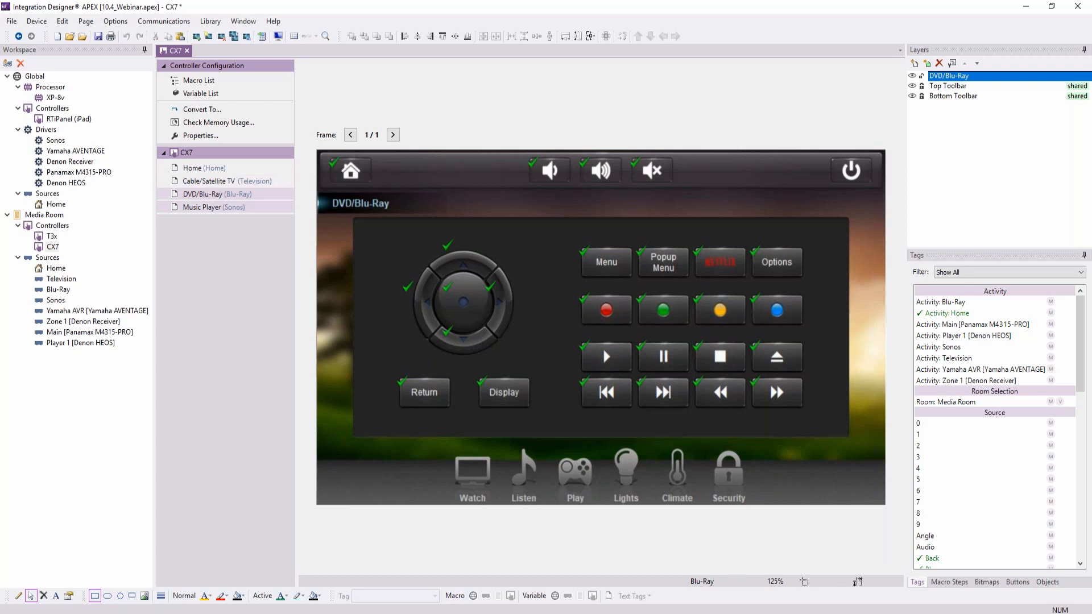
# Compare the Blu-Ray source's pages for each controller with the CX7 controller's own page list, ending on its DVD/Blu-Ray page
pyautogui.click(58, 289)
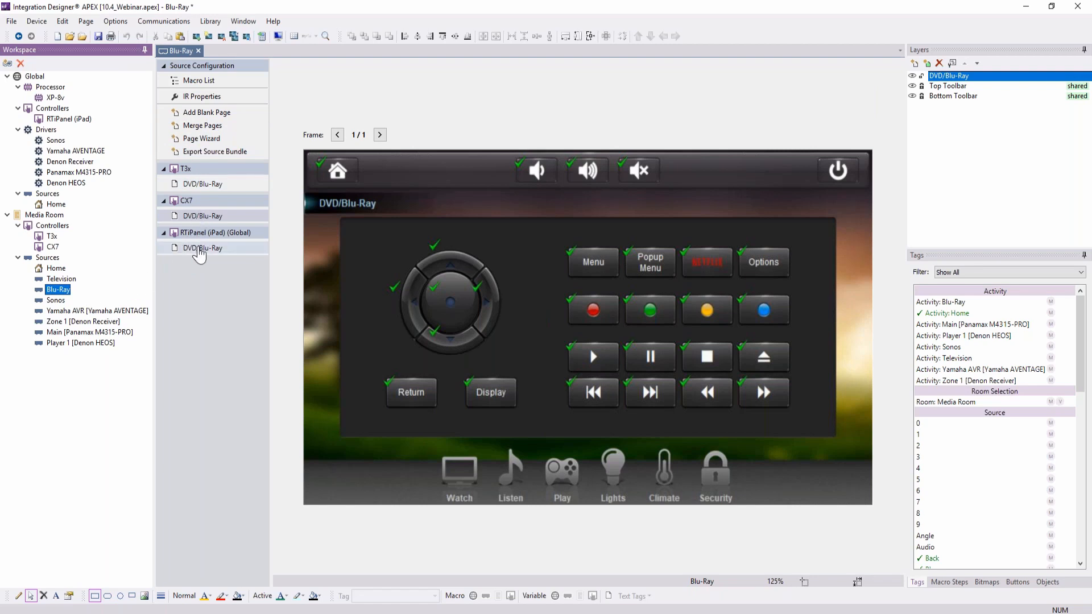
pyautogui.click(201, 219)
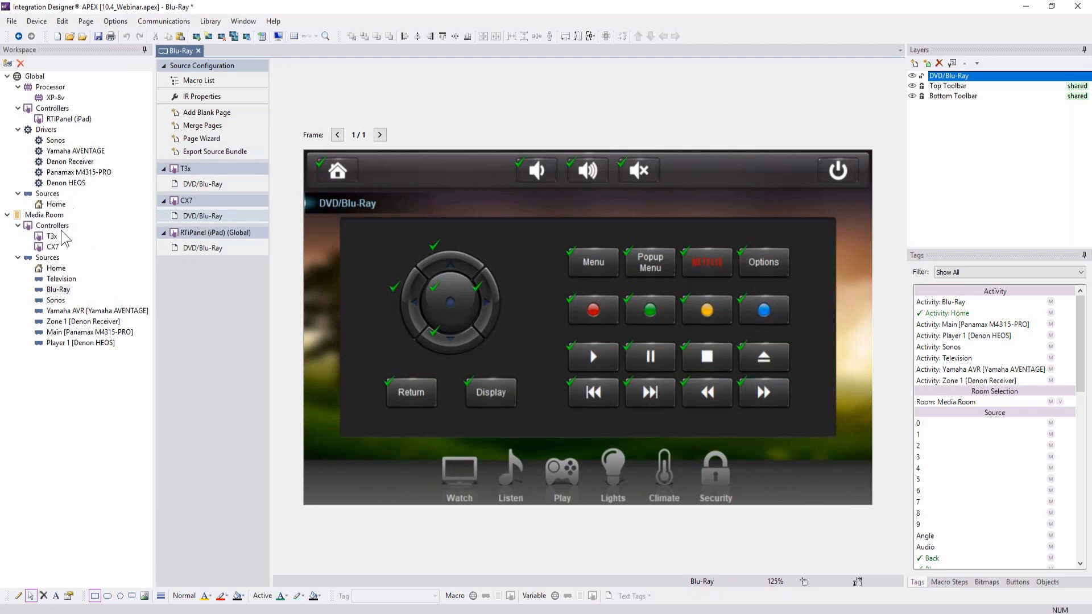
pyautogui.click(174, 202)
pyautogui.click(224, 182)
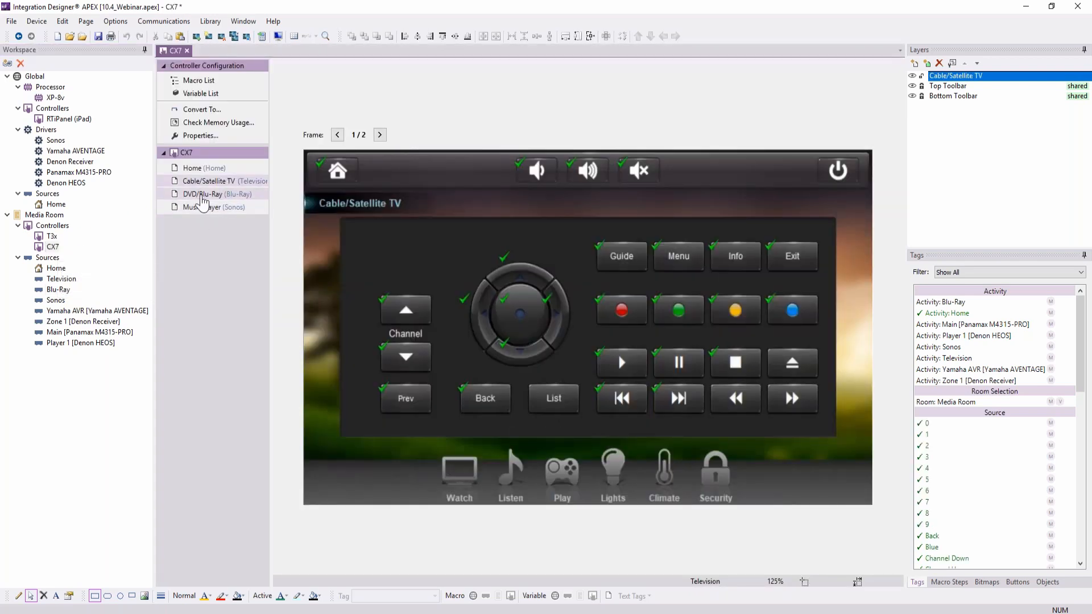
pyautogui.click(199, 197)
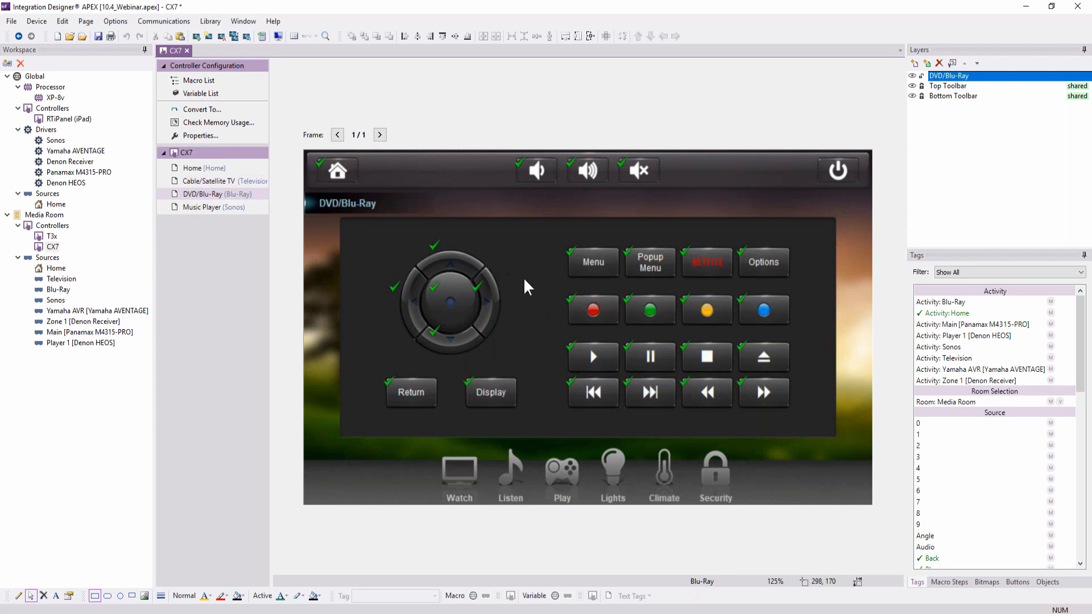
# Try a Custom minimum repeats type on the Blu-Ray Red button's macro command, and check the source's IR default minimum repeats
pyautogui.click(604, 308)
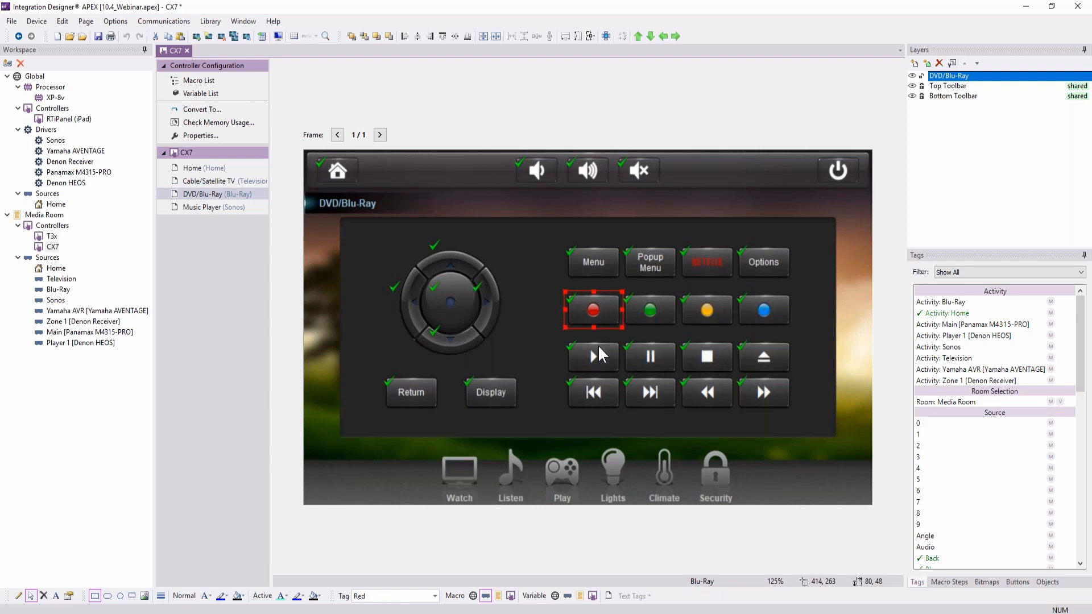
pyautogui.click(486, 596)
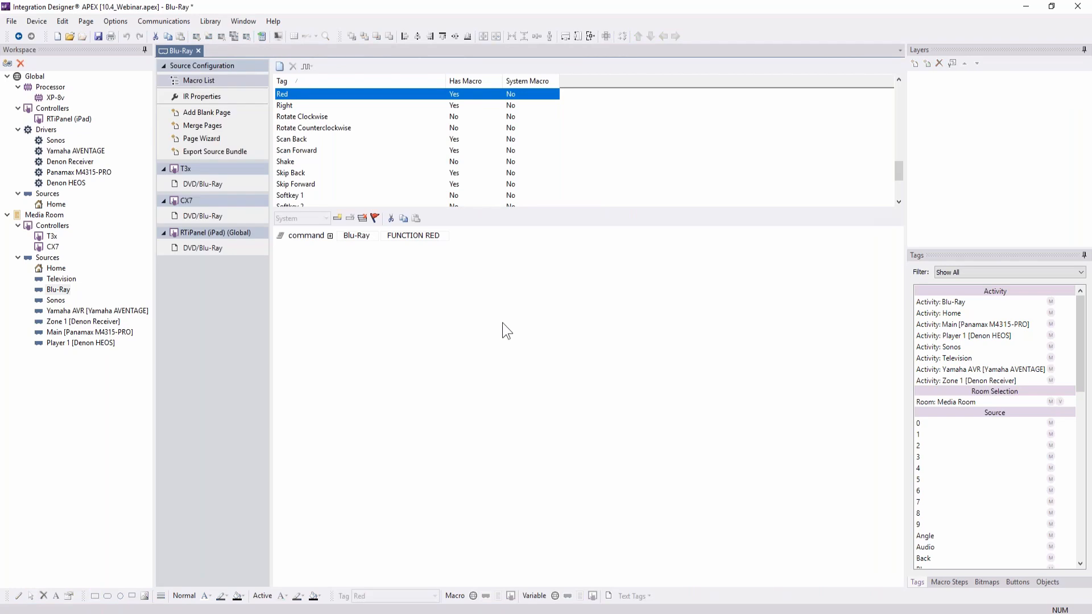
pyautogui.click(330, 236)
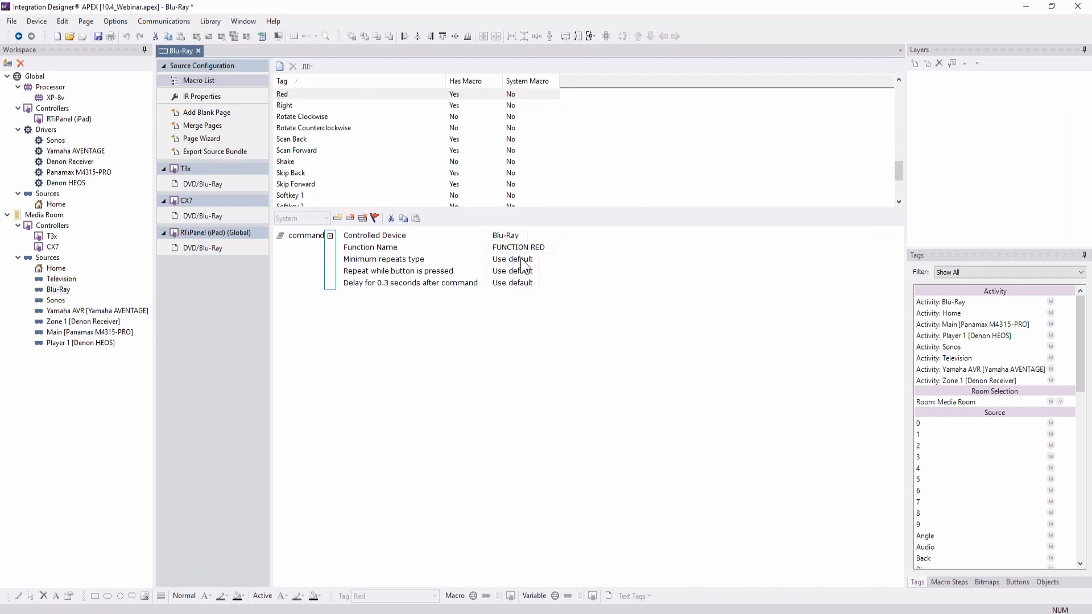
pyautogui.click(500, 279)
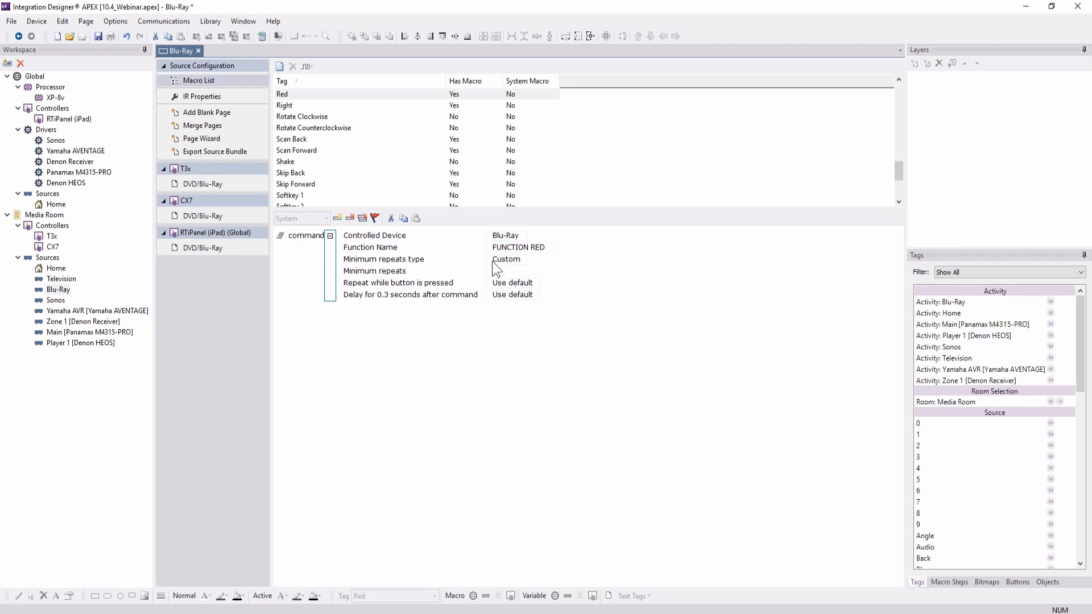
pyautogui.click(201, 97)
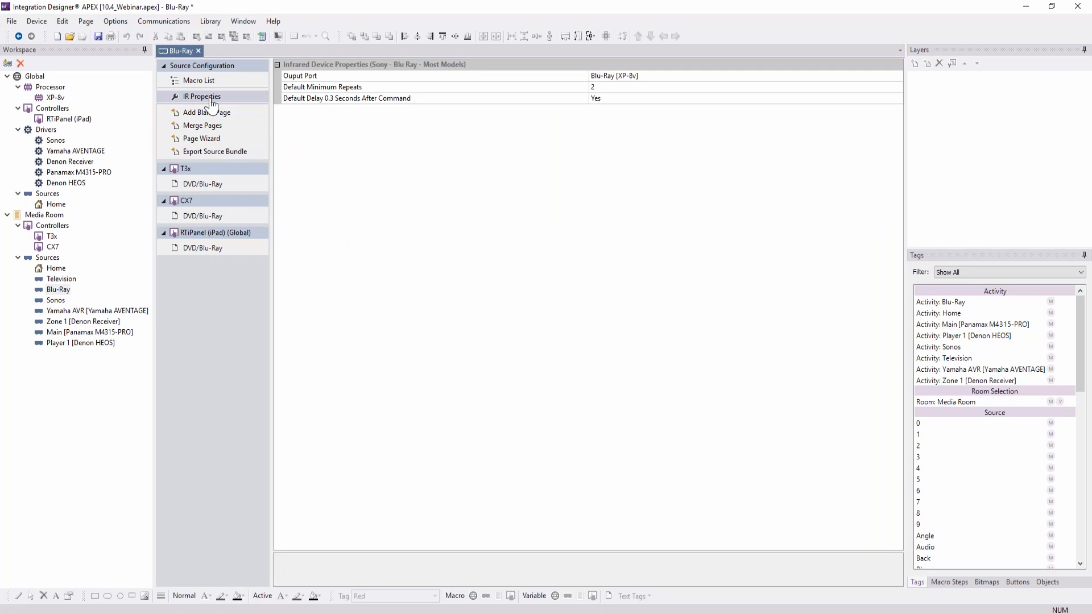
pyautogui.click(600, 87)
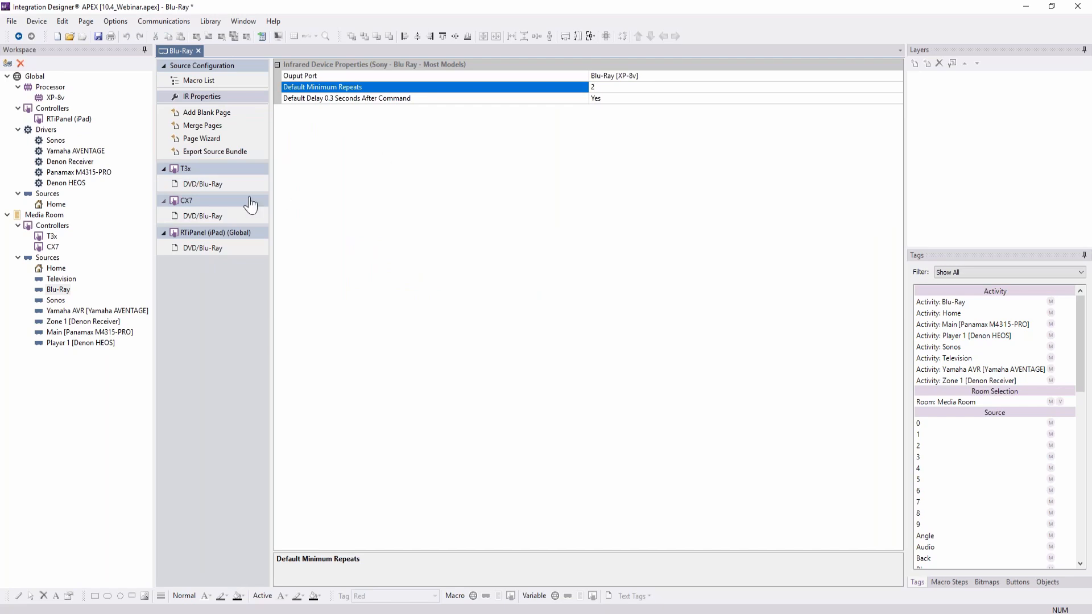
# Set the Blu-Ray Red button's macro command to Custom minimum repeats, raise the repeat count, and review its repeat and delay options
pyautogui.click(211, 216)
pyautogui.click(584, 308)
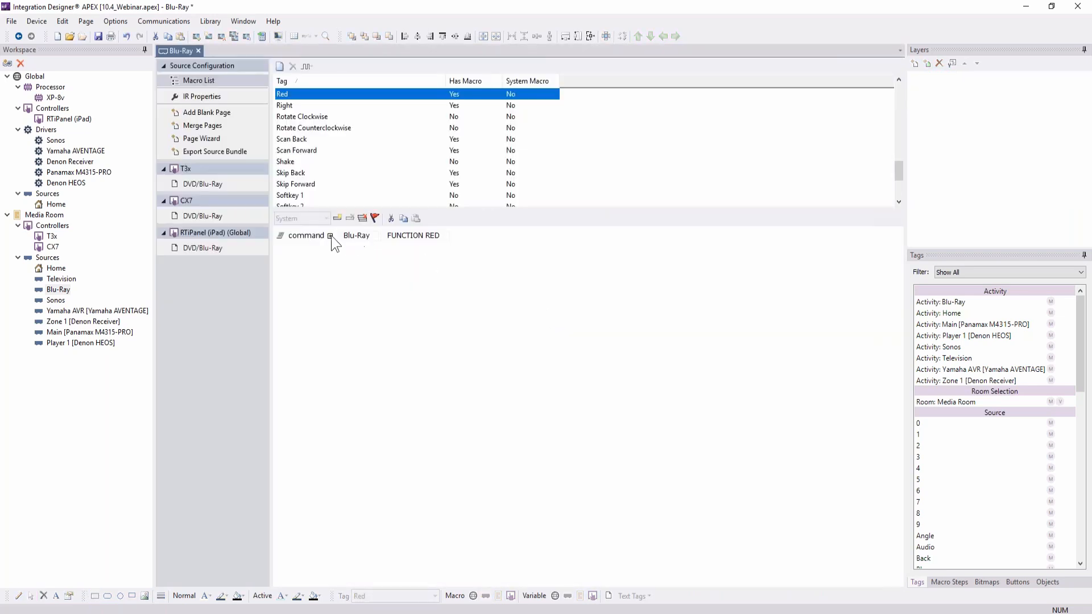
pyautogui.click(330, 235)
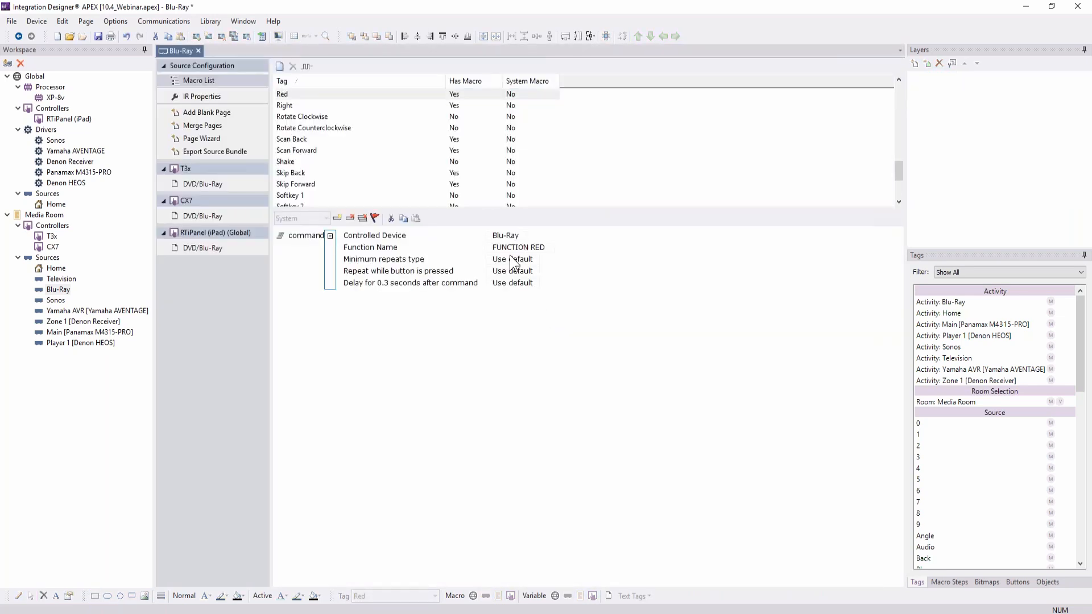
pyautogui.click(533, 271)
pyautogui.click(529, 278)
pyautogui.click(500, 272)
pyautogui.click(499, 269)
pyautogui.click(499, 269)
pyautogui.click(500, 269)
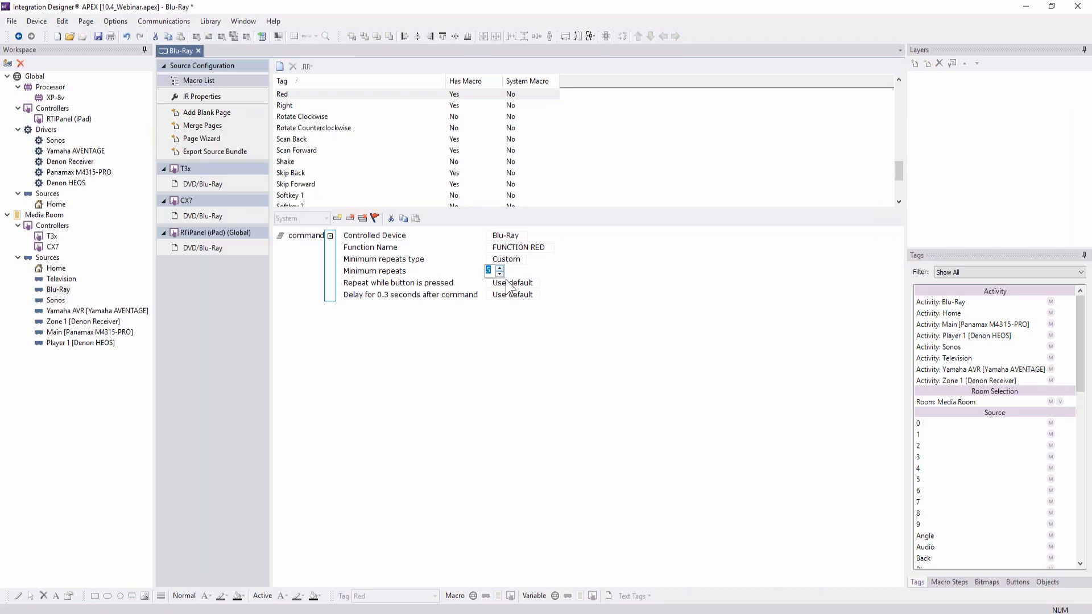
pyautogui.click(520, 285)
pyautogui.click(522, 301)
pyautogui.click(330, 236)
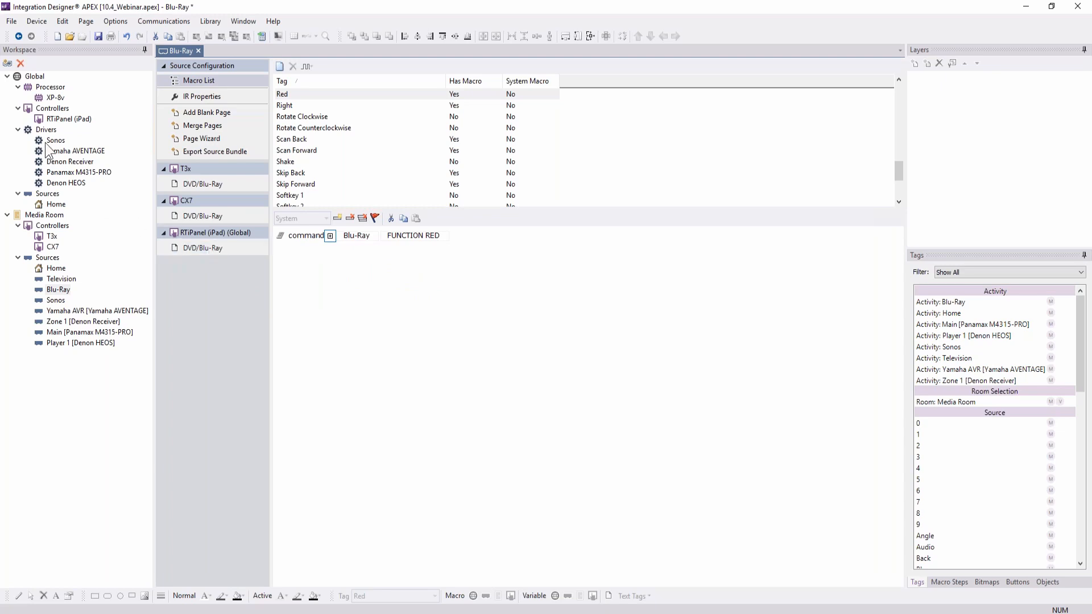
# Add a VIP-1 expansion device named Bedroom to the XP-8v processor, addressed by IP 192.168.27.2
pyautogui.click(55, 98)
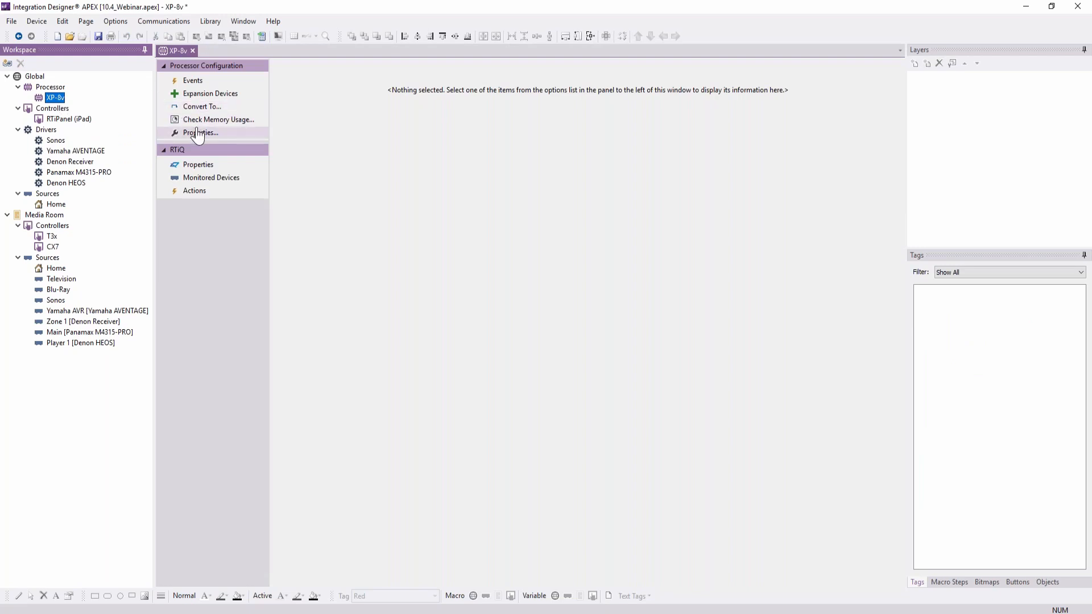
pyautogui.click(217, 96)
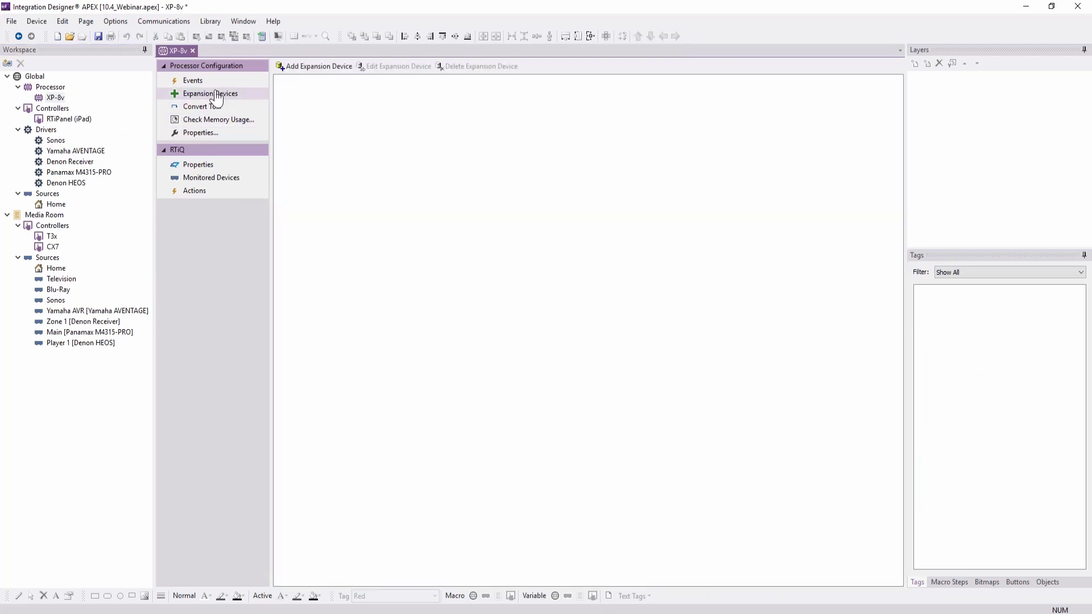
pyautogui.click(314, 66)
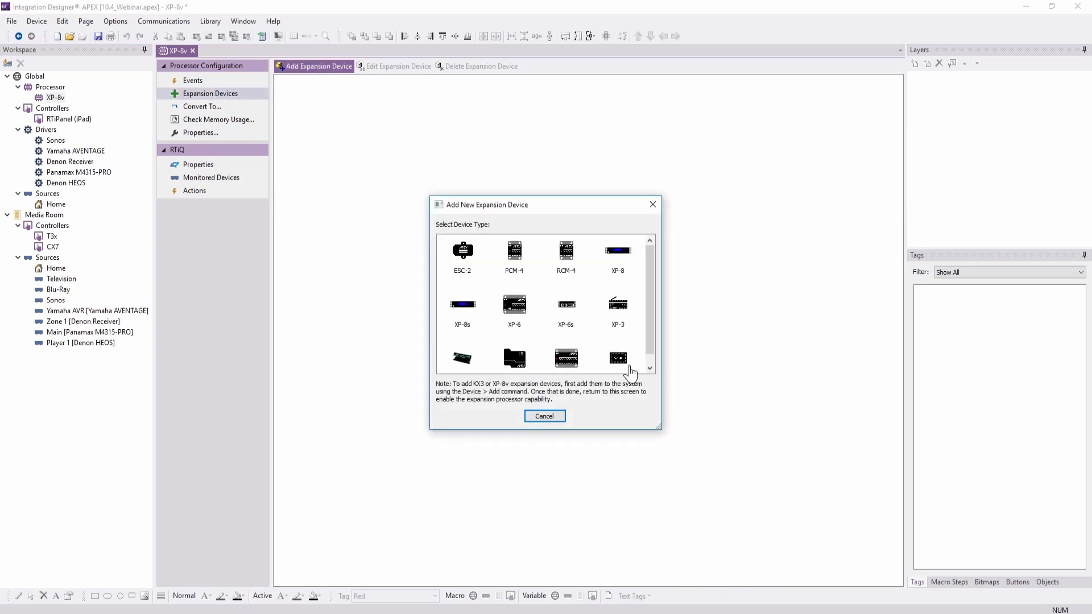
pyautogui.click(649, 368)
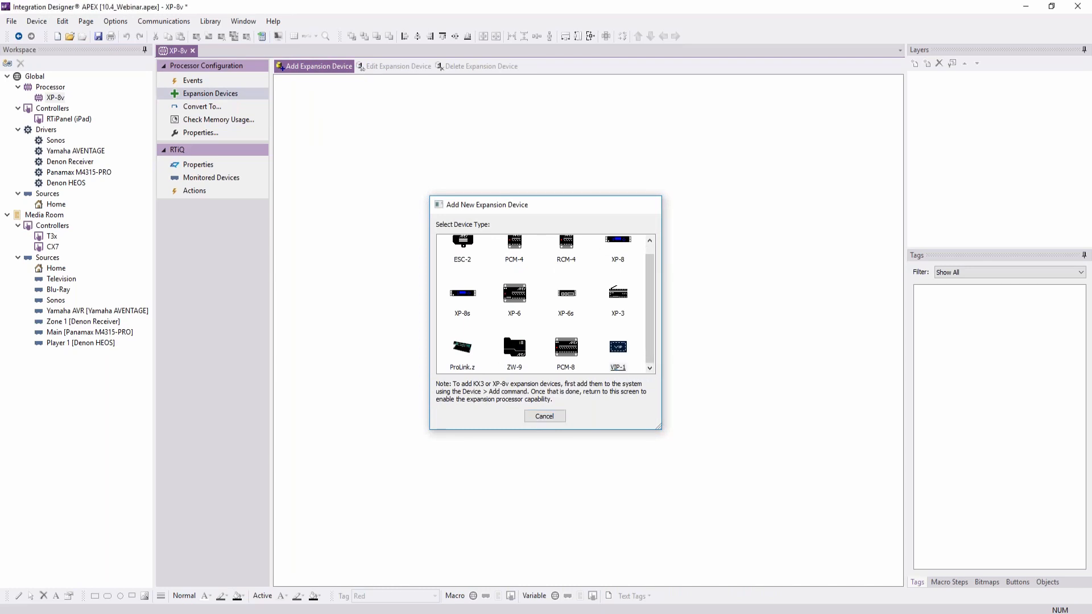
pyautogui.doubleClick(617, 352)
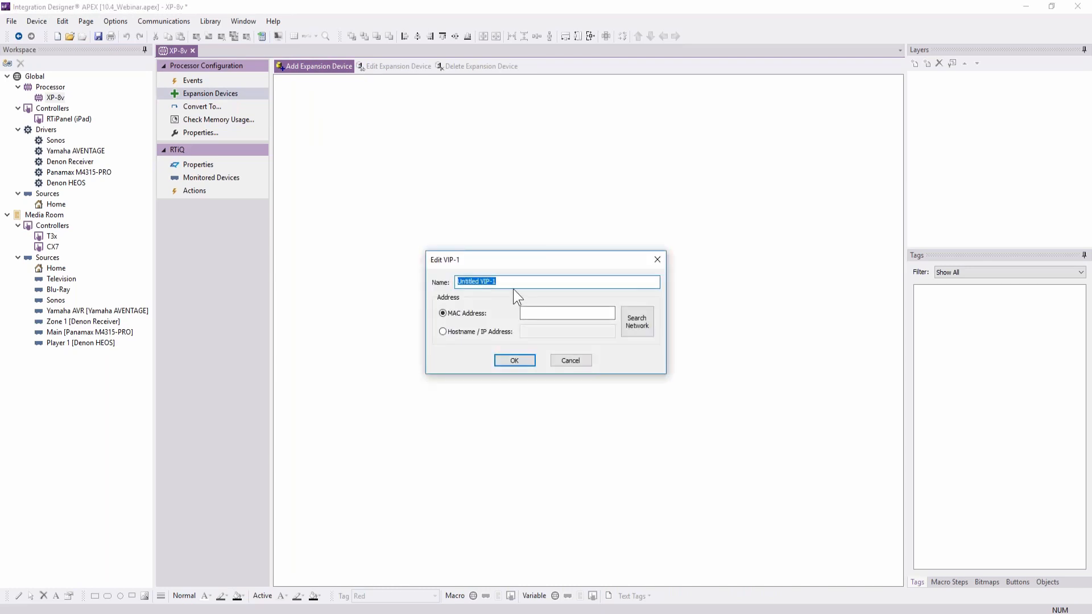
pyautogui.write('Bedroom')
pyautogui.click(442, 332)
pyautogui.click(547, 330)
pyautogui.write('192.1568.27.2')
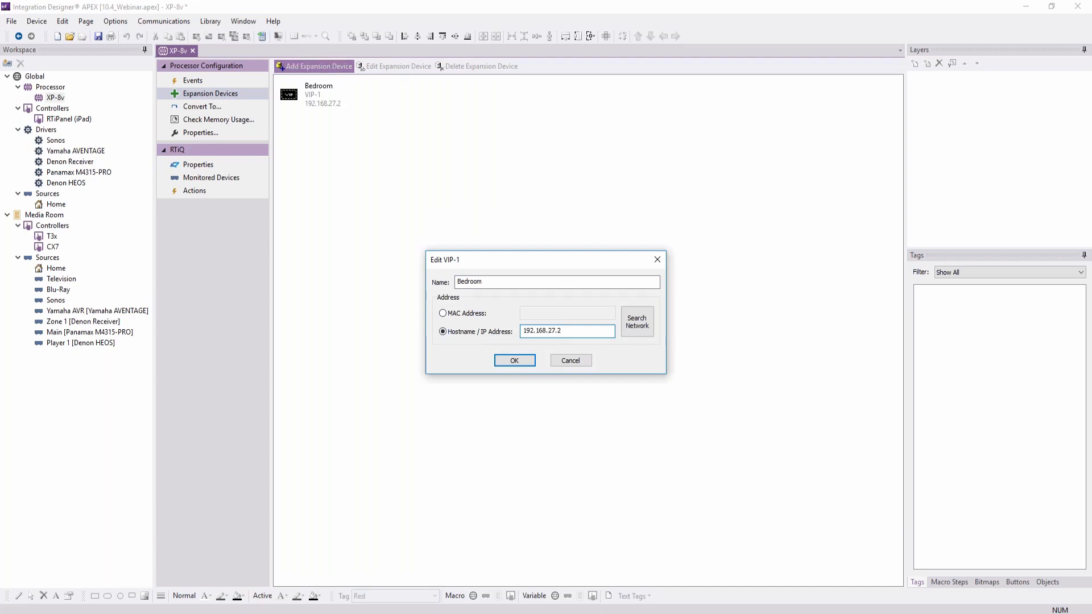
pyautogui.press('Return')
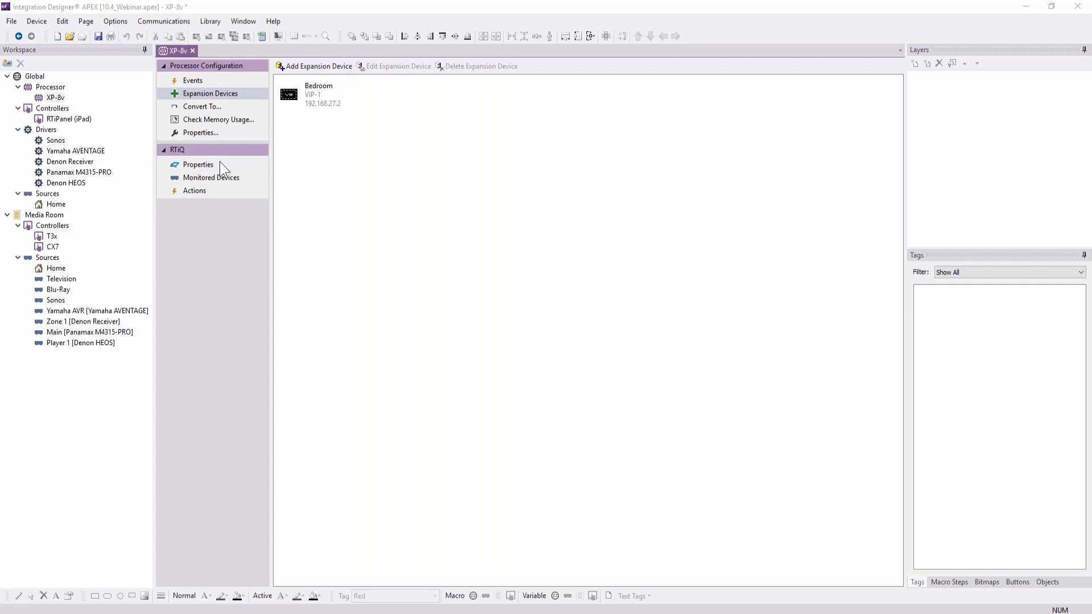
# Enable RTiQ monitoring for the XP-8v and enter the client's residence name as the system name
pyautogui.click(199, 168)
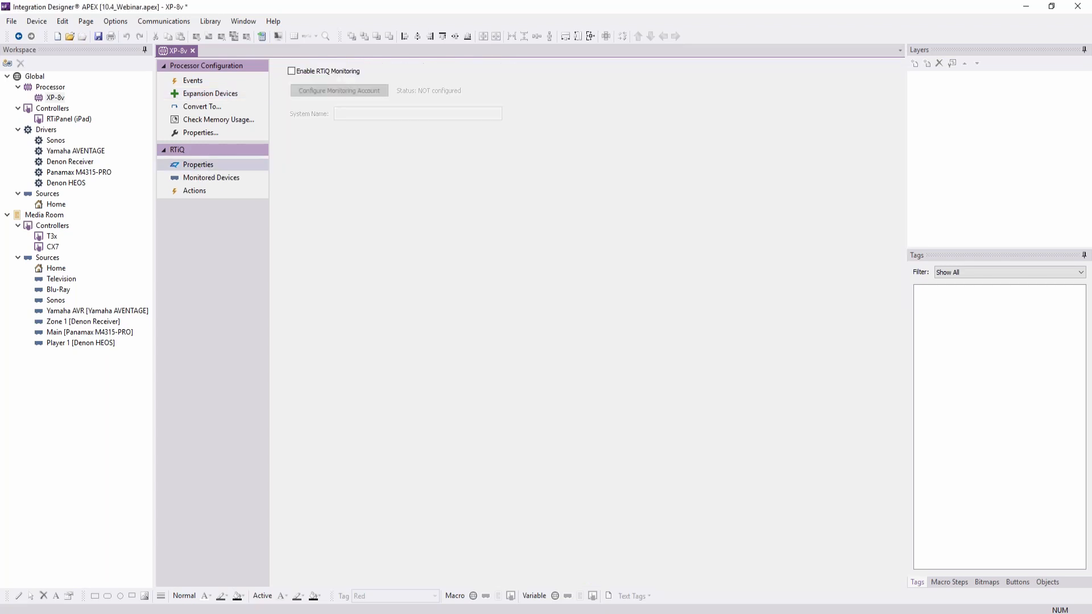
pyautogui.click(291, 71)
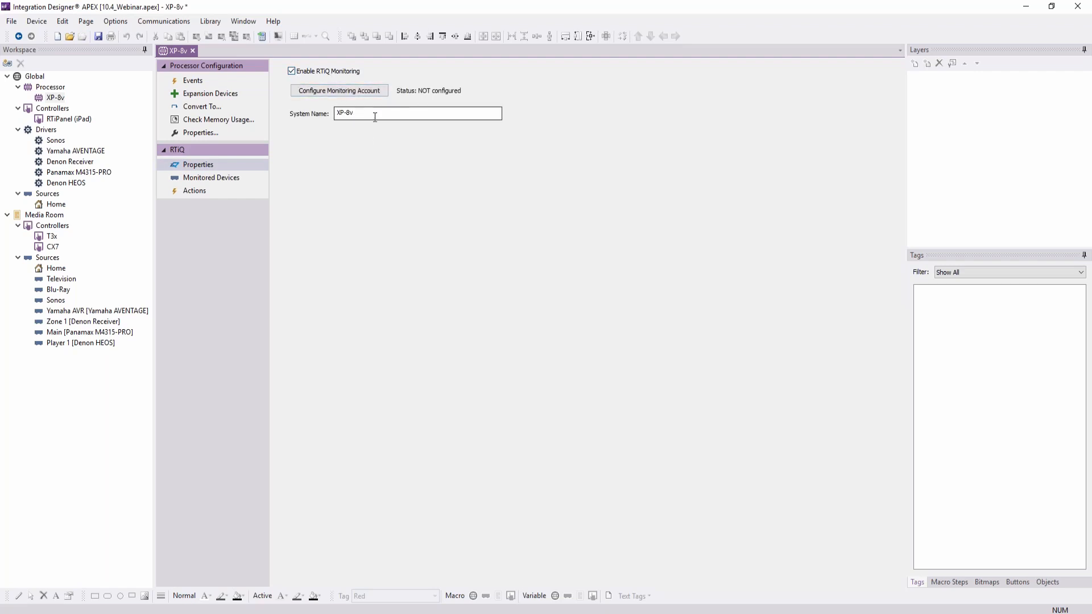
pyautogui.moveTo(375, 116); pyautogui.dragTo(323, 118)
pyautogui.write('J')
pyautogui.write('ones')
pyautogui.write(' Rese')
pyautogui.write('dence')
# Add an RTiQ monitored device named PC Den, using Ping monitoring at address 192.168.27.5, with Dell as the manufacturer
pyautogui.click(244, 180)
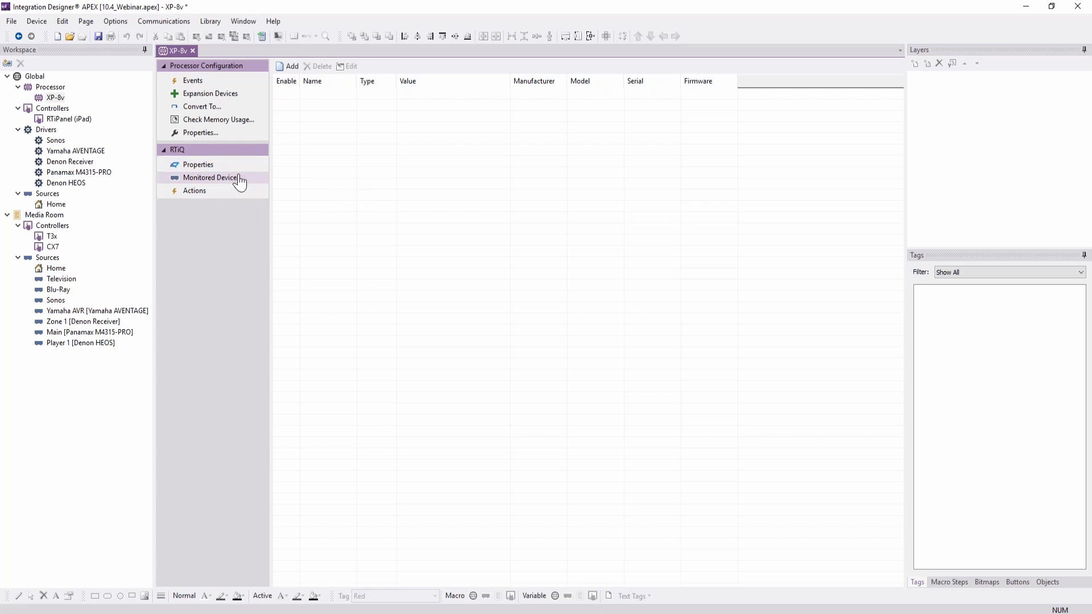
pyautogui.click(291, 67)
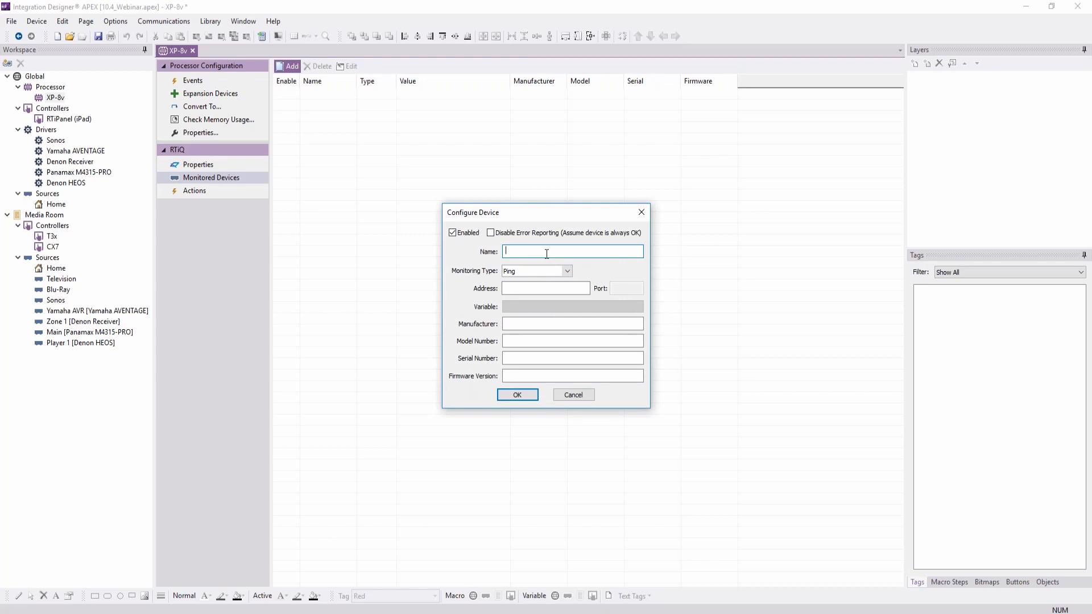
pyautogui.write('C Den')
pyautogui.click(529, 288)
pyautogui.write('192.168.27.5')
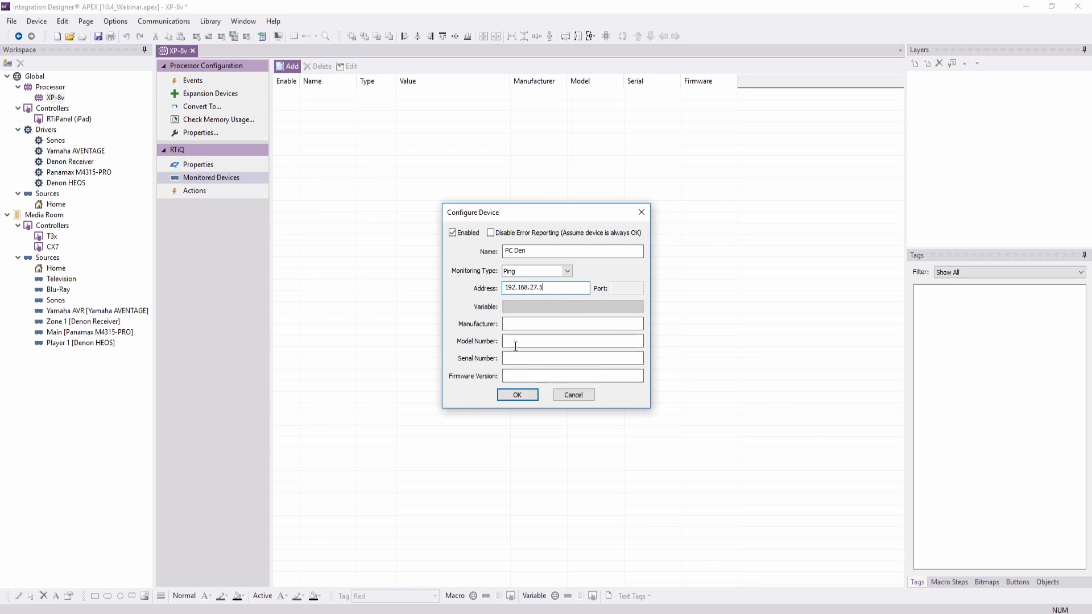
pyautogui.click(533, 325)
pyautogui.write('Dell')
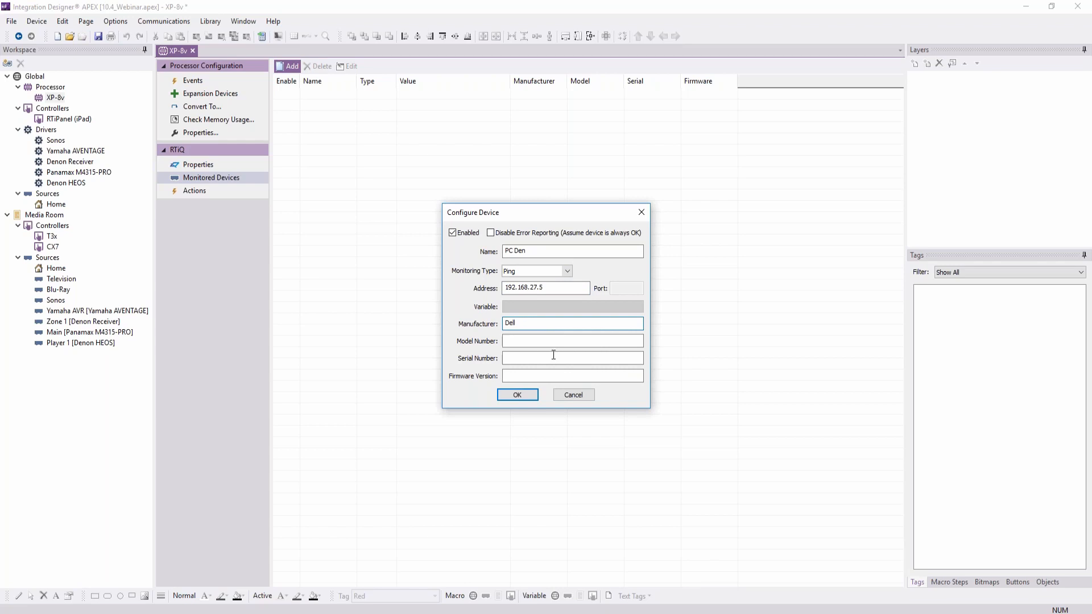
pyautogui.press('Tab')
pyautogui.click(518, 399)
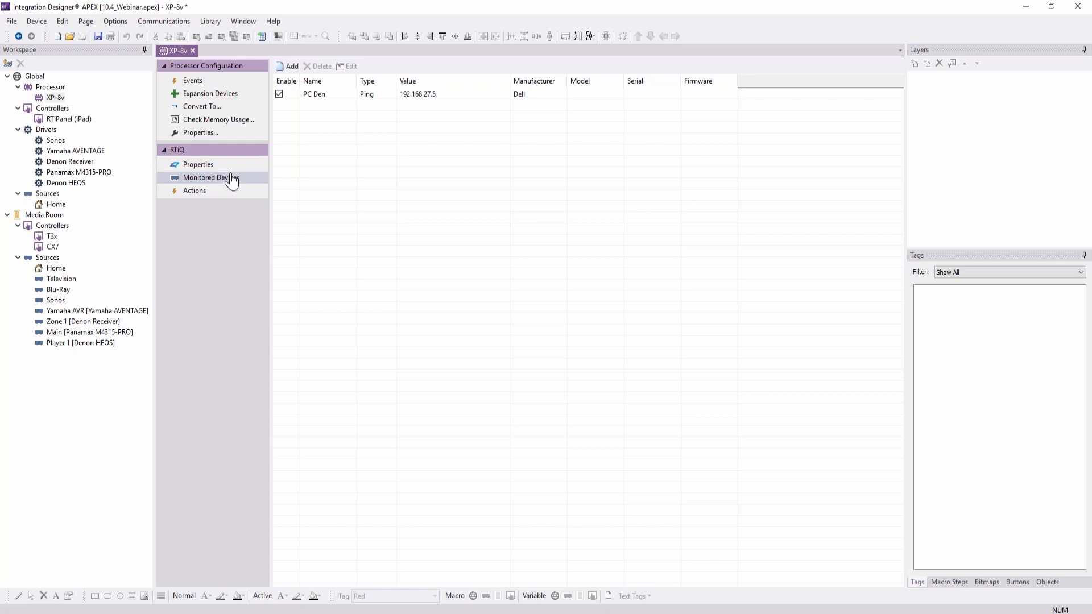
pyautogui.click(284, 66)
pyautogui.click(562, 273)
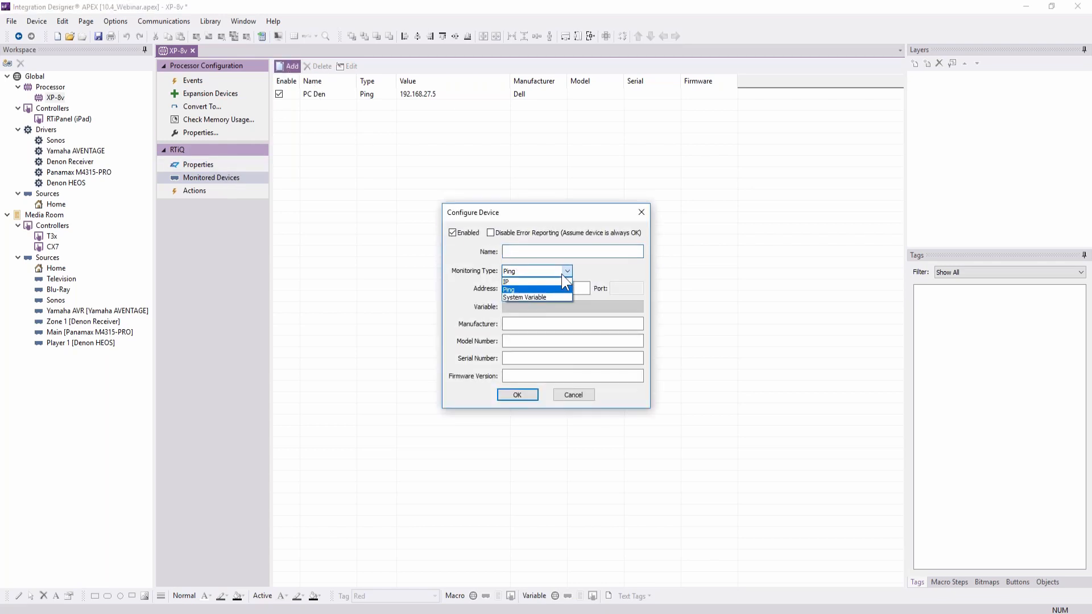
pyautogui.click(546, 282)
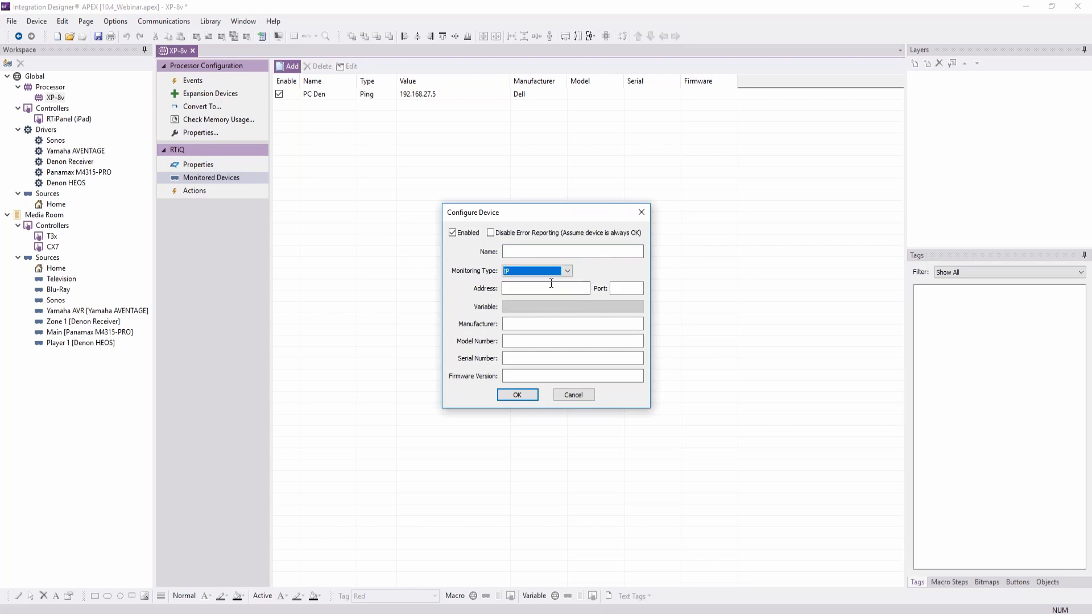
pyautogui.click(536, 250)
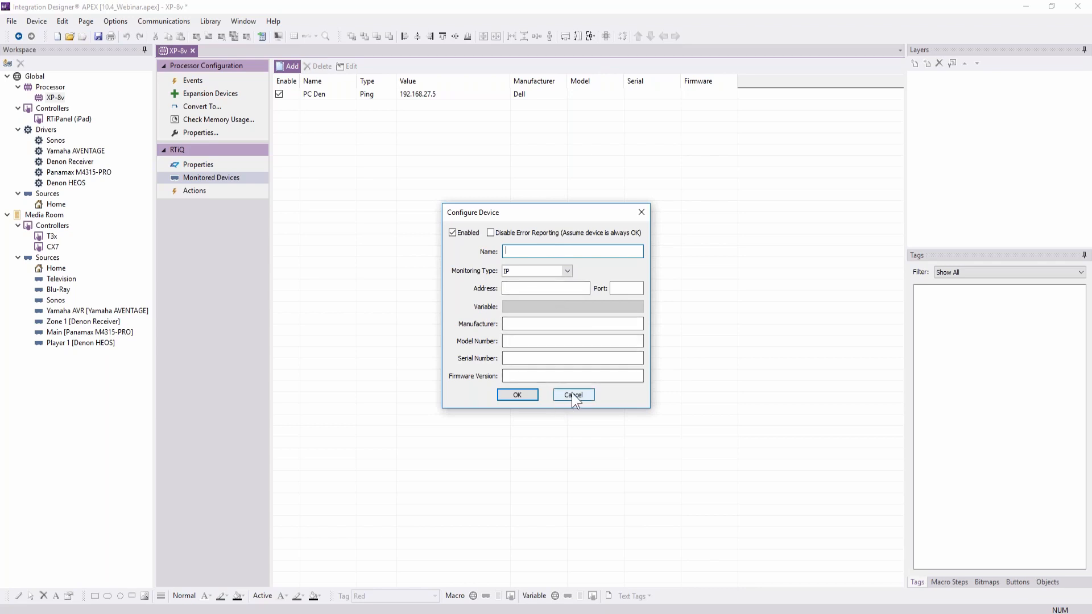
pyautogui.click(524, 401)
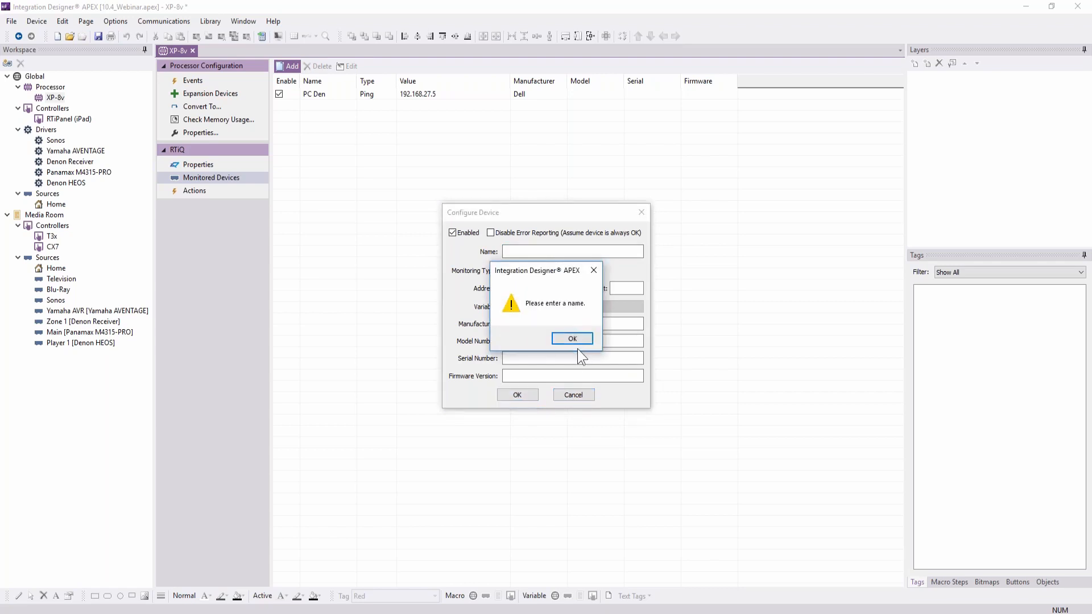
pyautogui.click(572, 338)
pyautogui.click(569, 393)
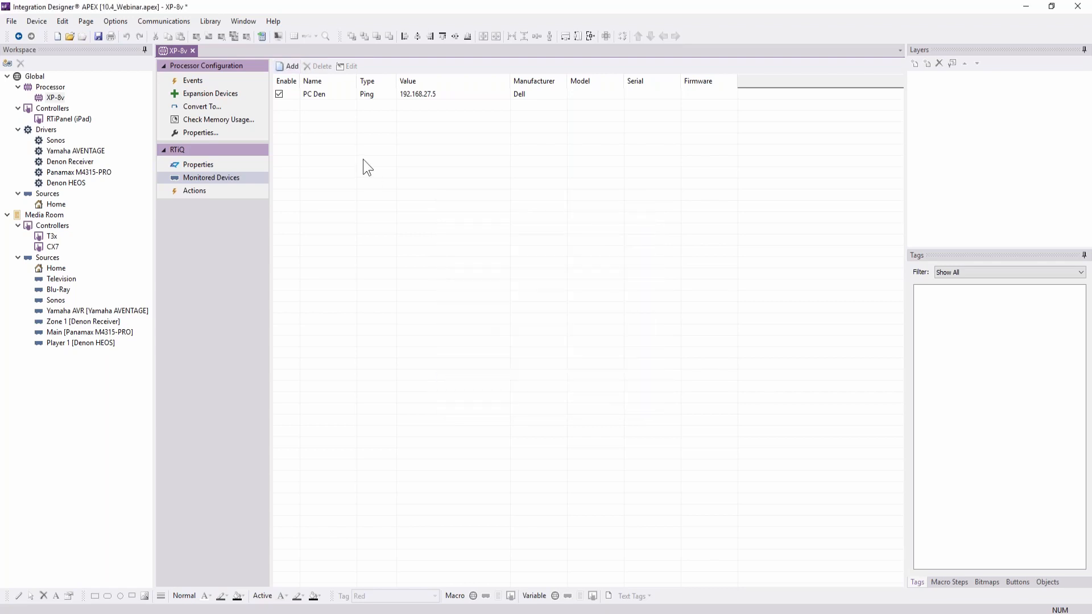
# Add a monitored device named Denon HEOS, using System Variable monitoring with the Denon HEOS driver's Connection State - Connected variable
pyautogui.click(287, 66)
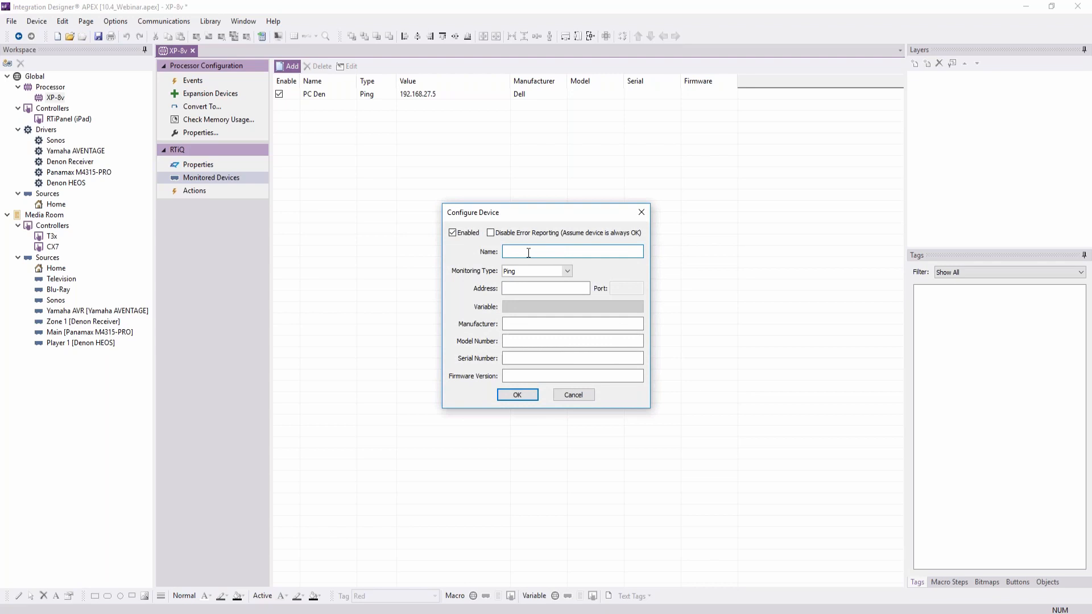
pyautogui.write('Denon')
pyautogui.click(558, 272)
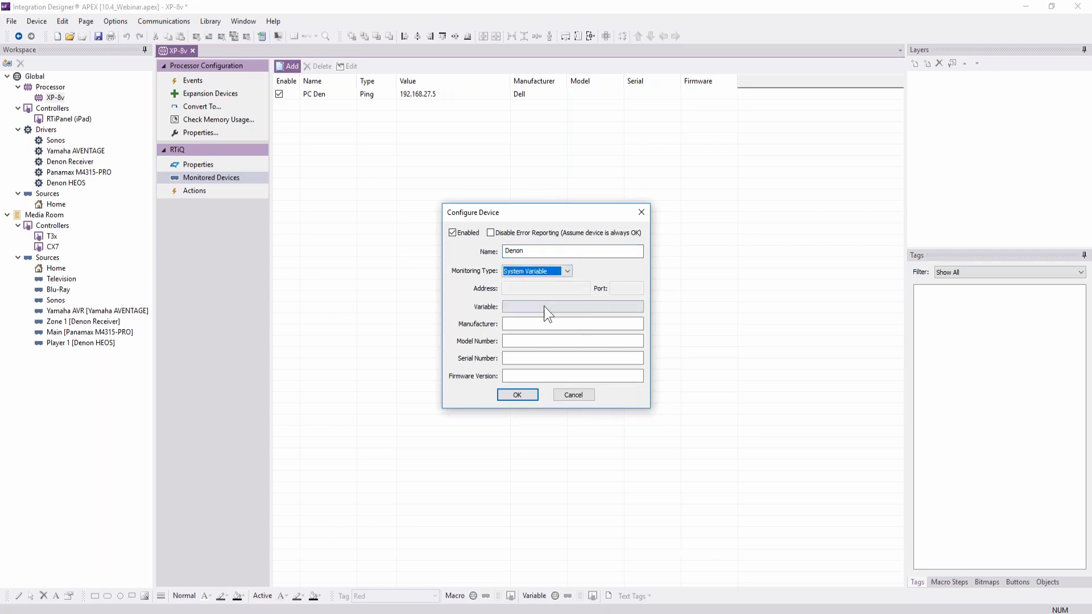
pyautogui.click(568, 307)
pyautogui.moveTo(691, 391)
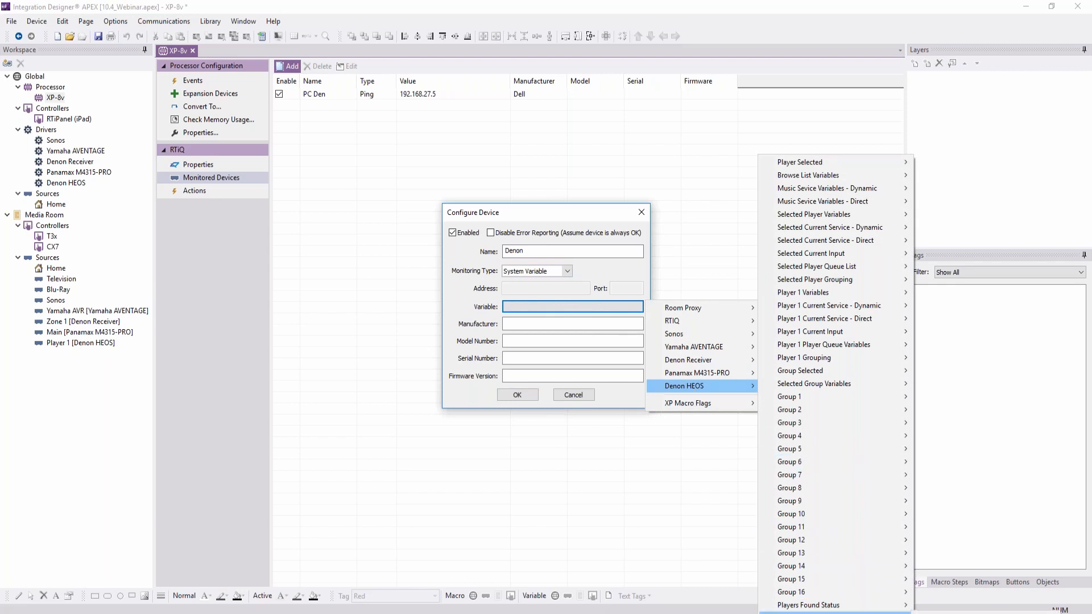
pyautogui.click(967, 613)
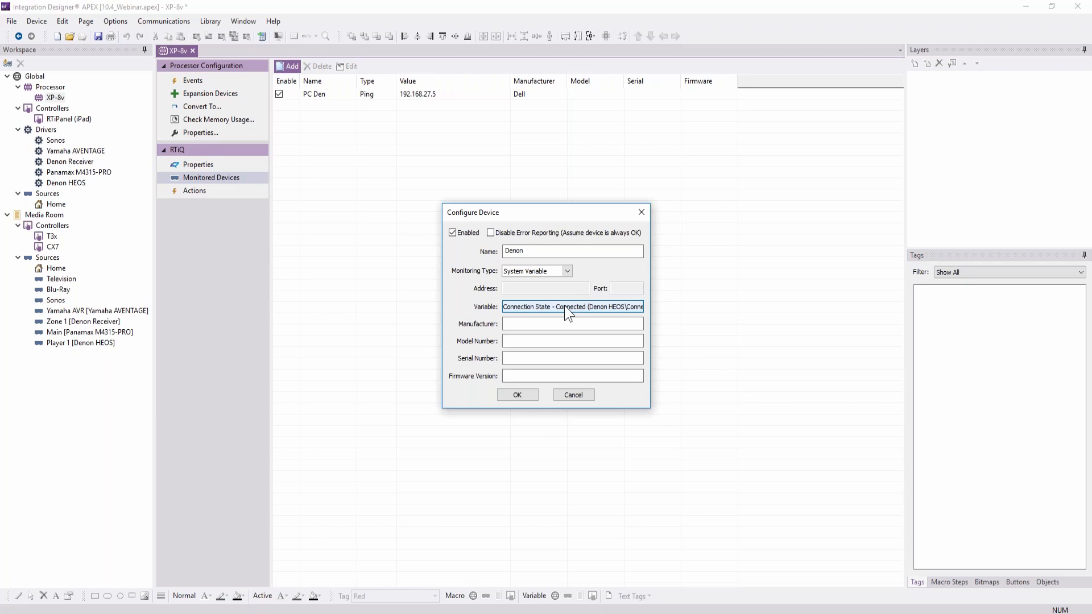
pyautogui.click(539, 324)
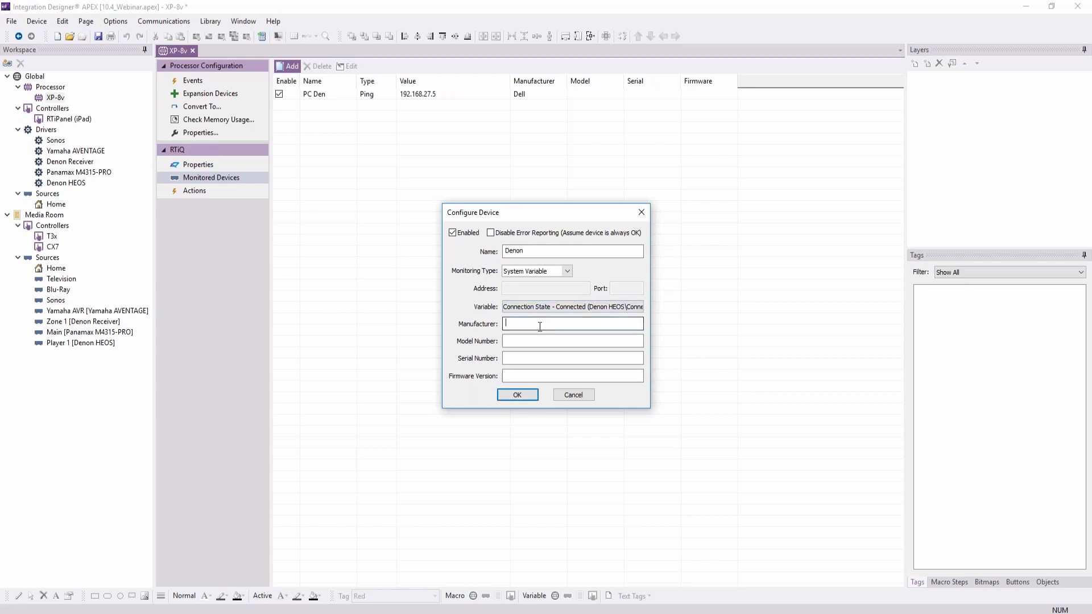
pyautogui.click(554, 253)
pyautogui.write('HEOS')
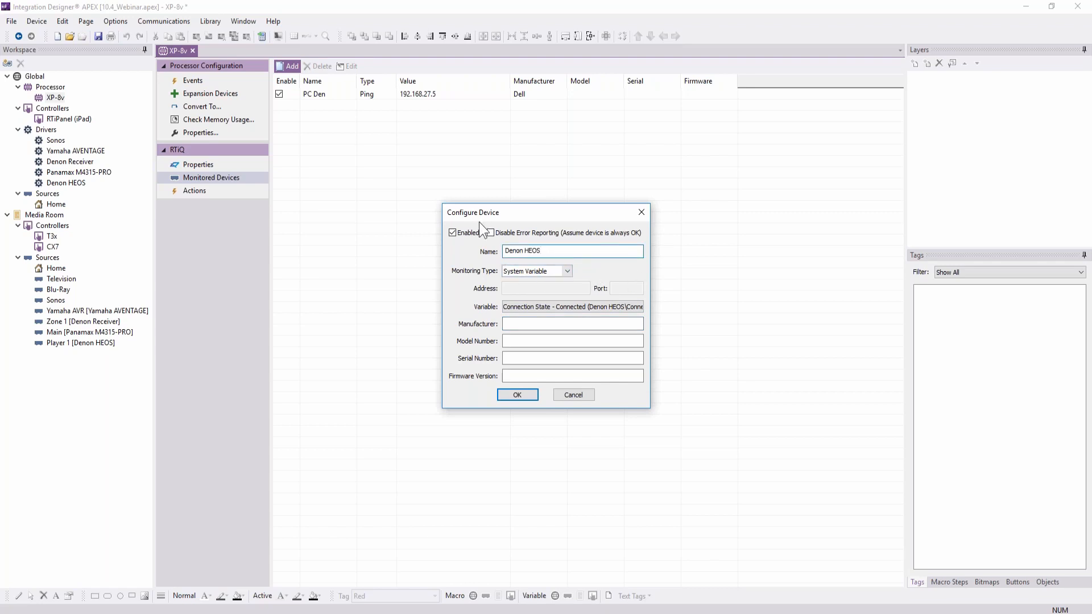
pyautogui.click(533, 395)
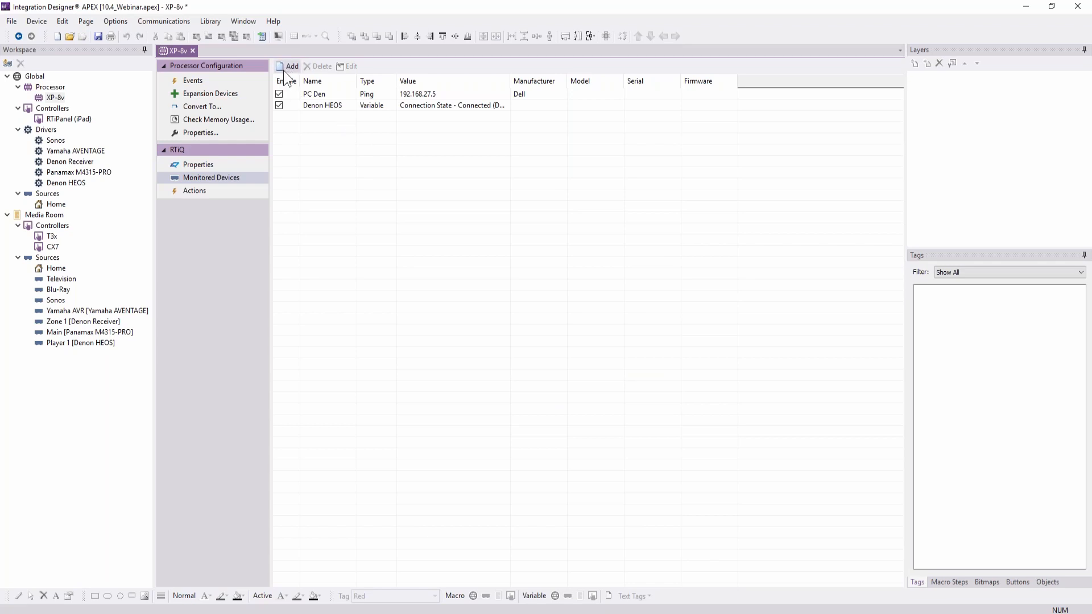
# Add an RTiQ action named Reboot Network
pyautogui.click(208, 192)
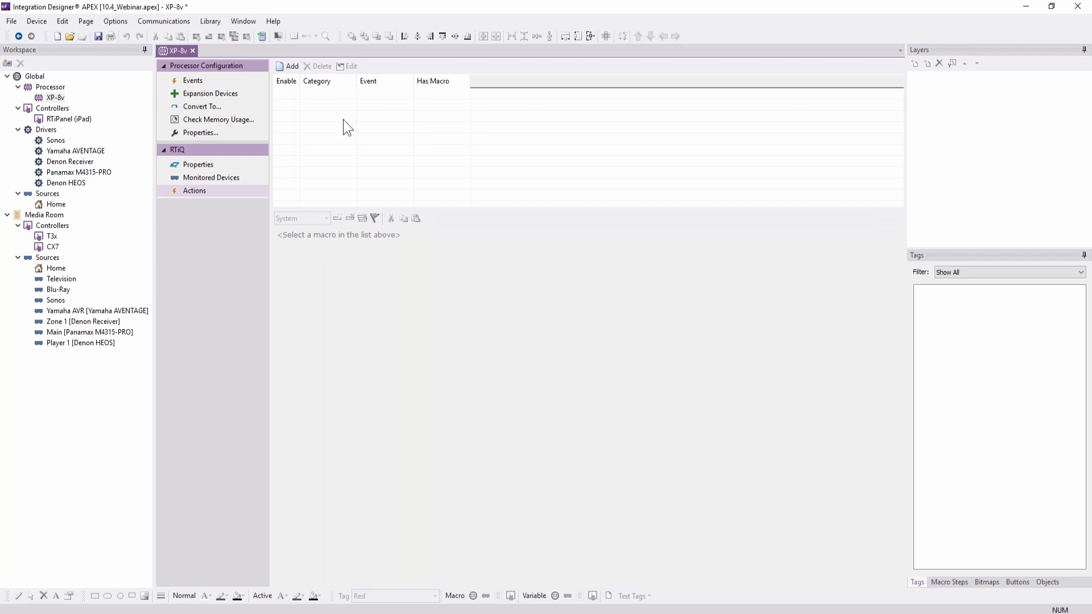
pyautogui.click(291, 68)
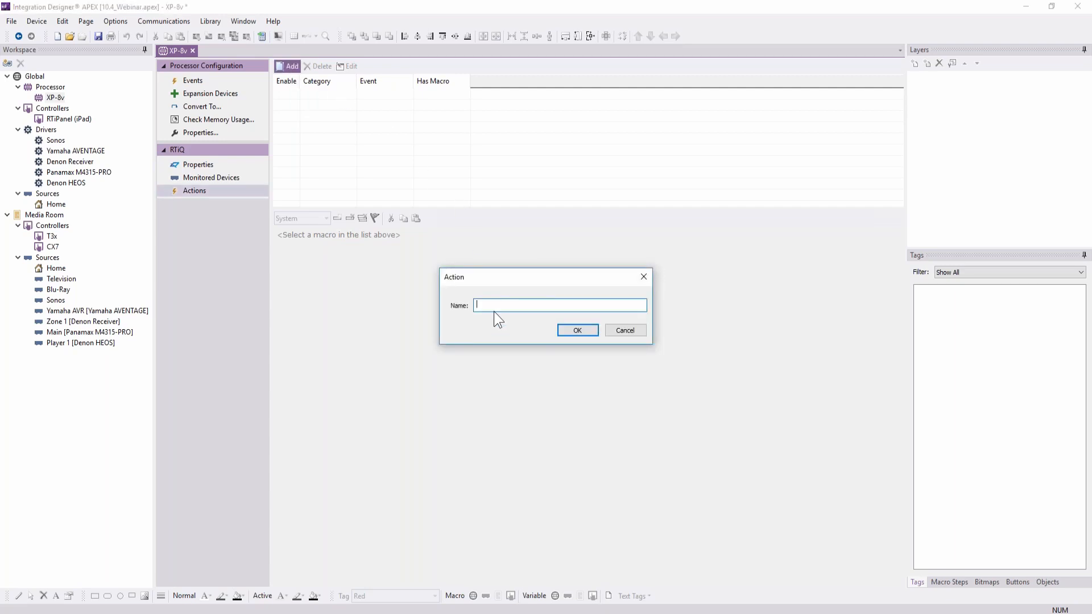
pyautogui.write('Reboot Netewr')
pyautogui.press('BackSpace')
pyautogui.press('BackSpace')
pyautogui.write('work')
pyautogui.press('Return')
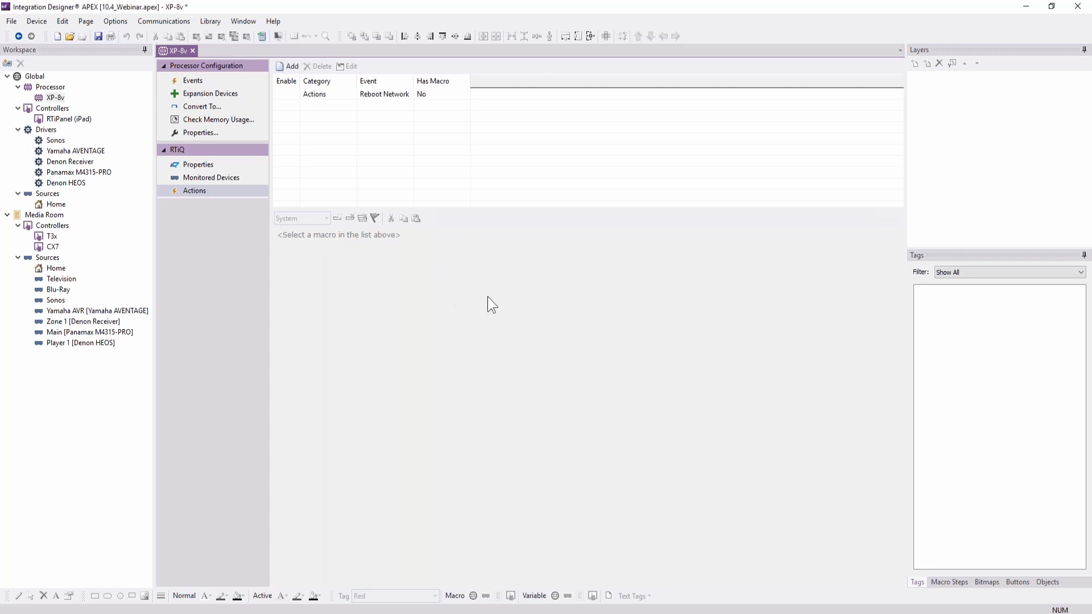
# Add the Panamax M4315-PRO source's Reboot 1 command to the Reboot Network action's macro
pyautogui.click(339, 95)
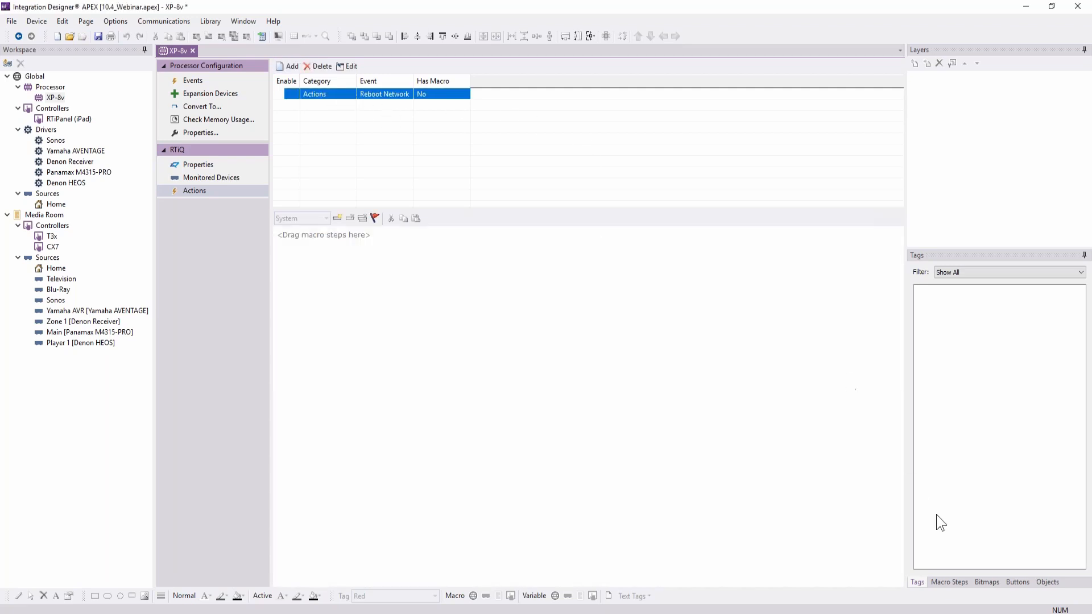
pyautogui.click(919, 23)
pyautogui.click(1006, 340)
pyautogui.click(967, 578)
pyautogui.click(921, 482)
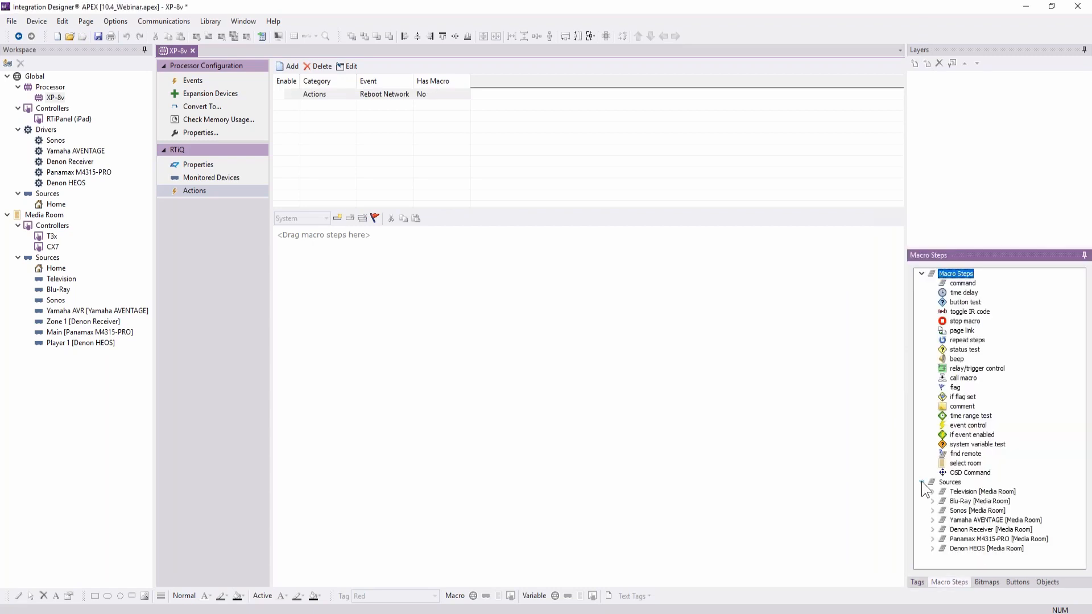
pyautogui.doubleClick(968, 539)
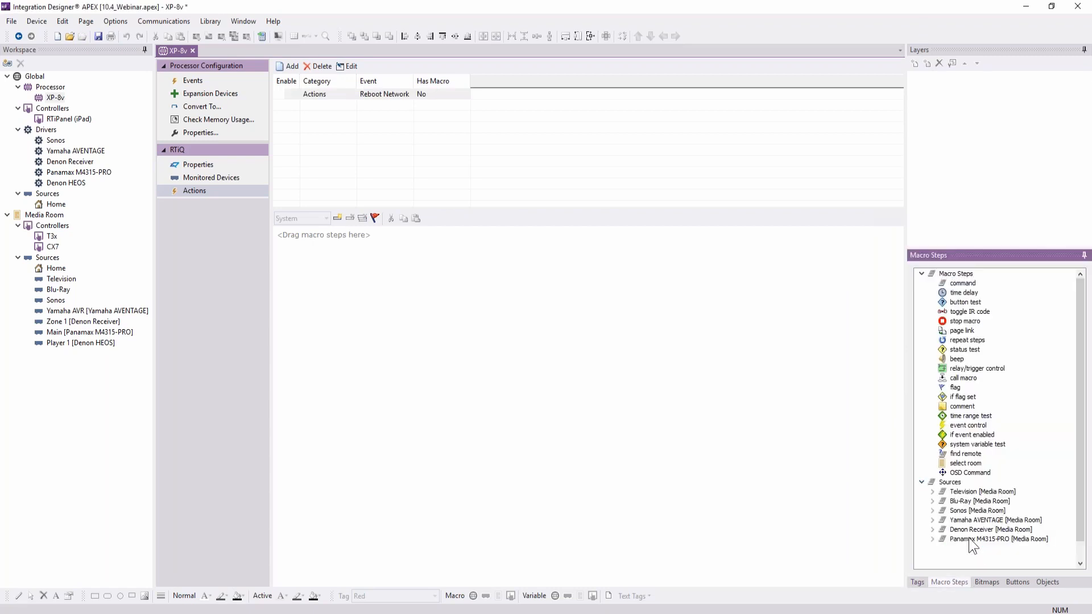
pyautogui.doubleClick(975, 558)
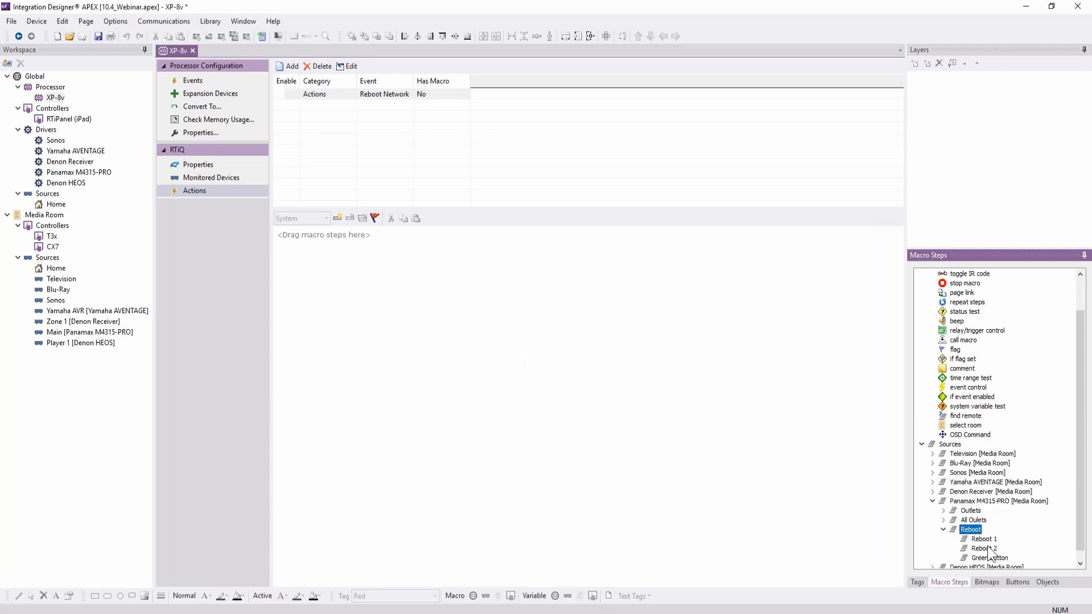
pyautogui.doubleClick(984, 540)
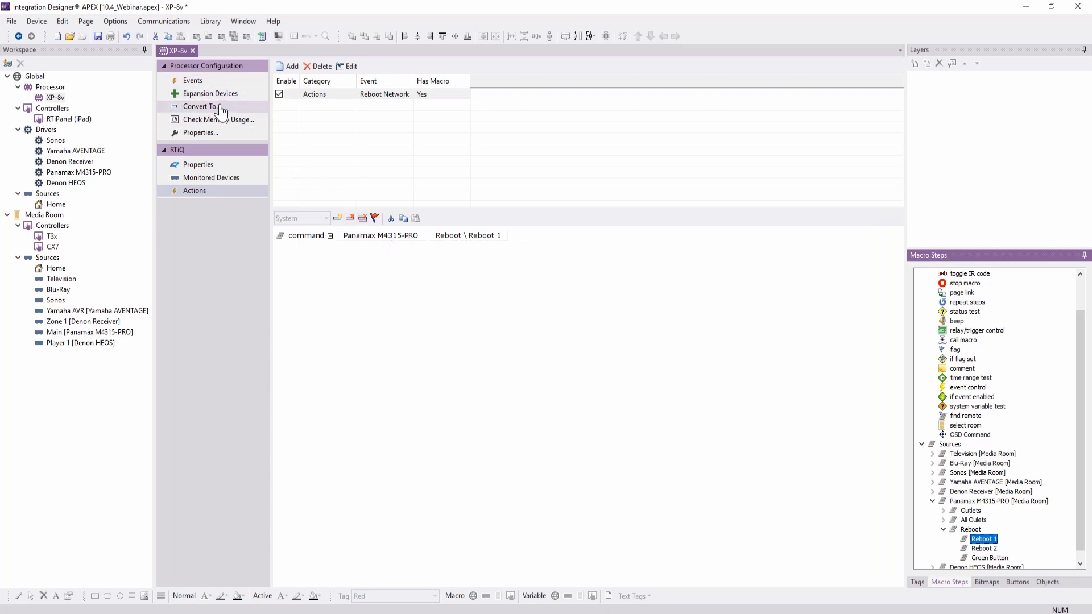
# Examine the XP-8v's available event types and the sense event's sensor, trigger and macro options
pyautogui.click(193, 80)
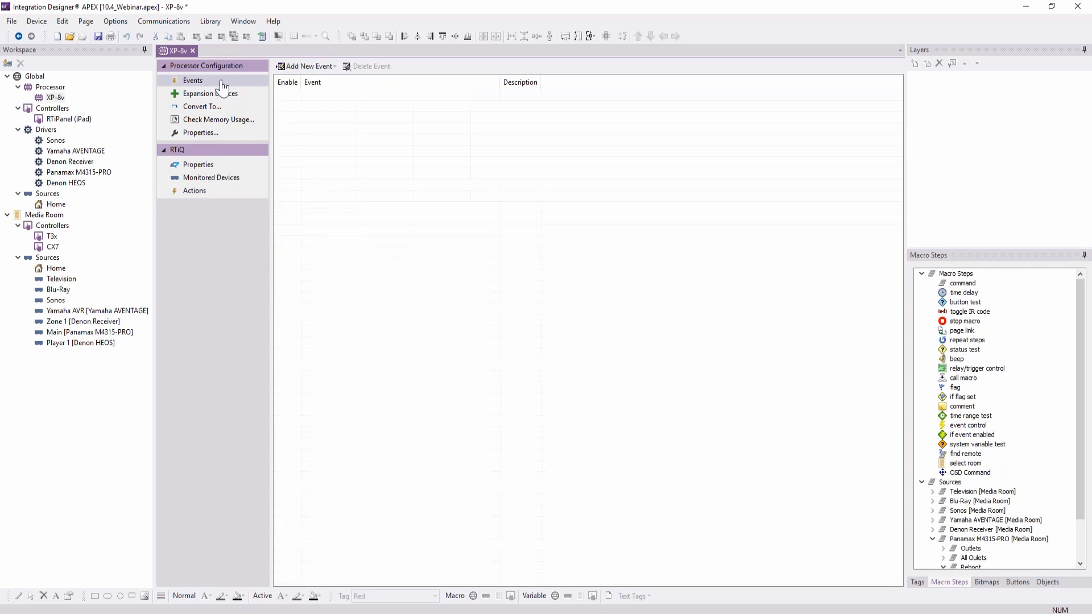
pyautogui.click(281, 64)
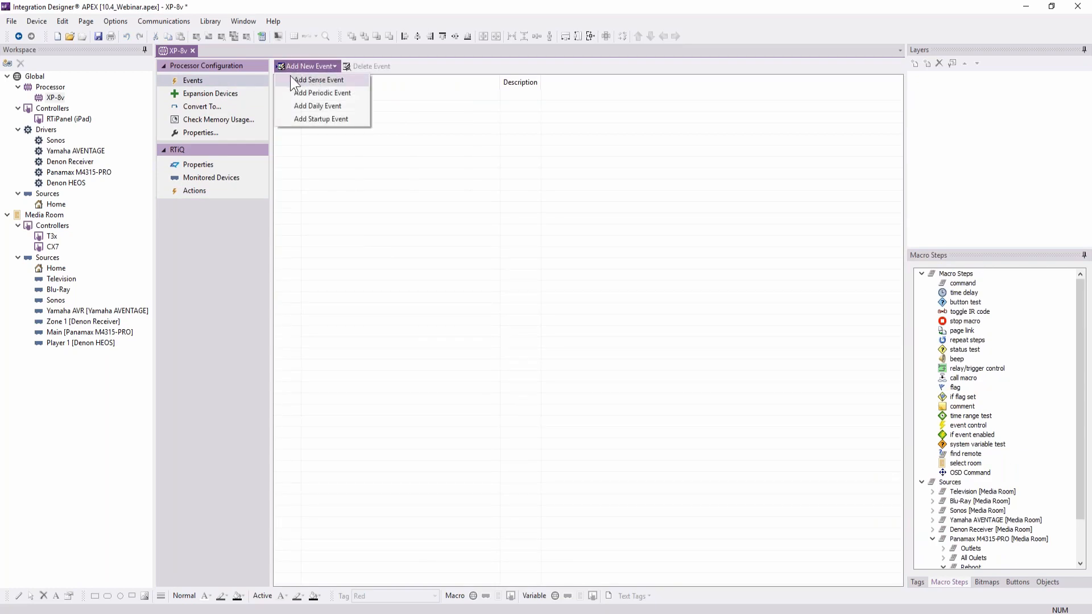
pyautogui.click(312, 80)
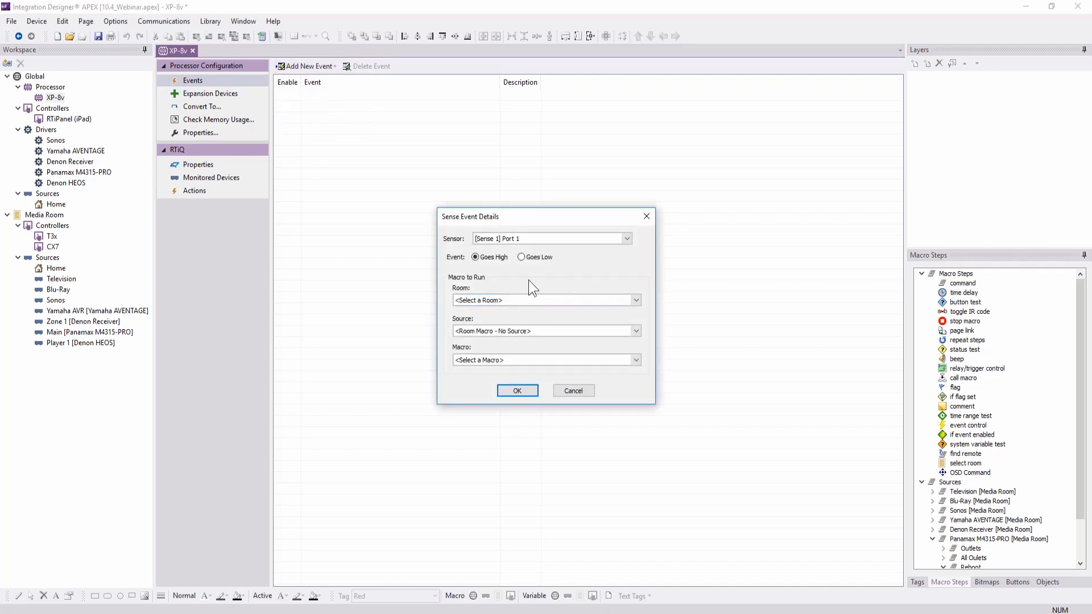
pyautogui.click(585, 391)
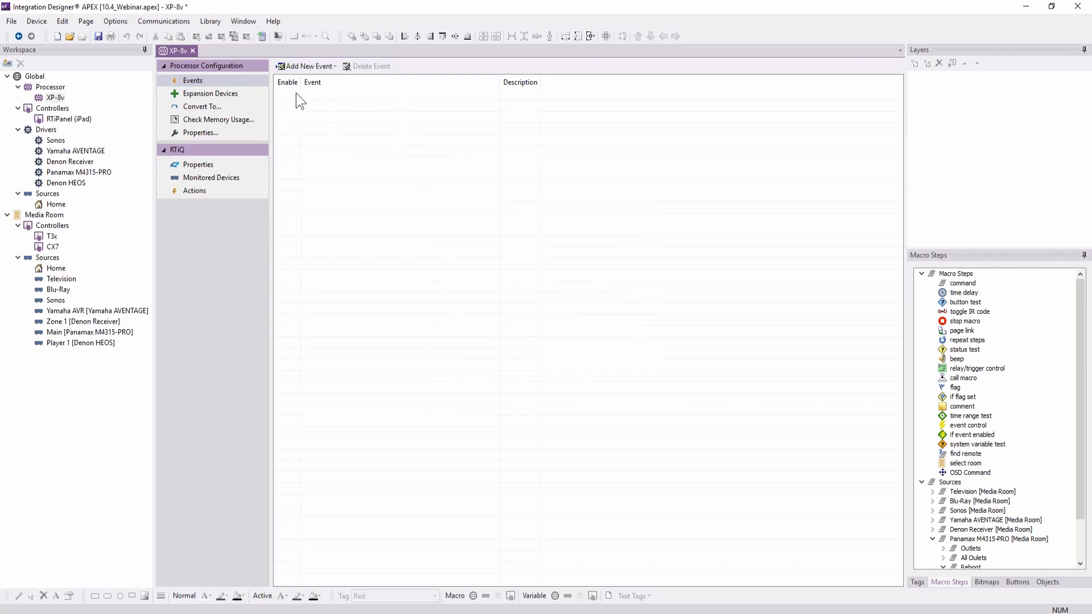
# Add an event control step set to Enable Event to the Reboot Network action's macro, and review its selectable events
pyautogui.click(200, 190)
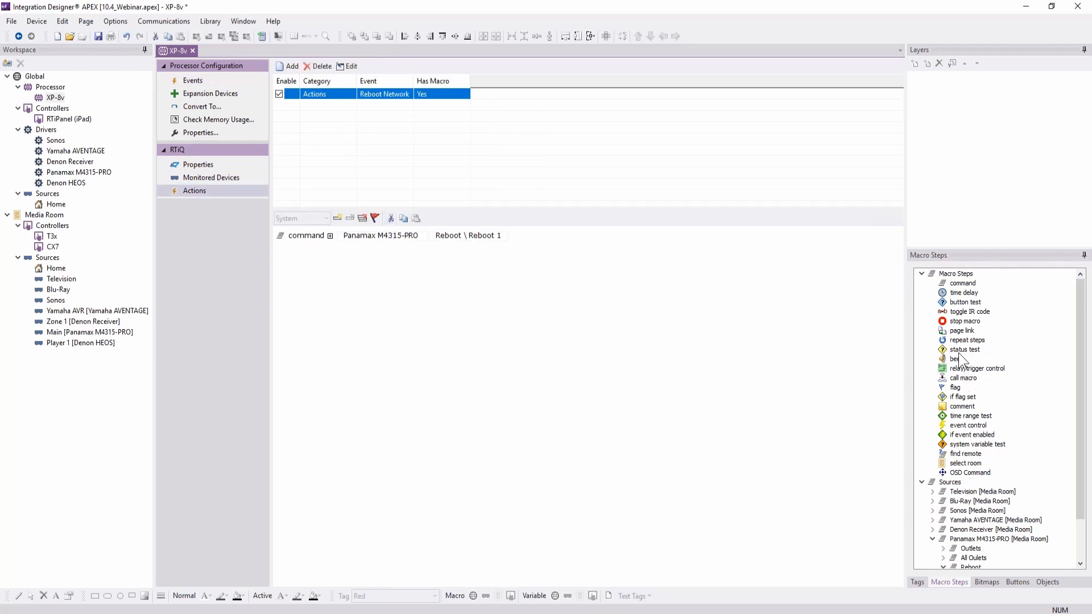
pyautogui.doubleClick(971, 426)
pyautogui.click(387, 252)
pyautogui.click(387, 268)
pyautogui.click(449, 250)
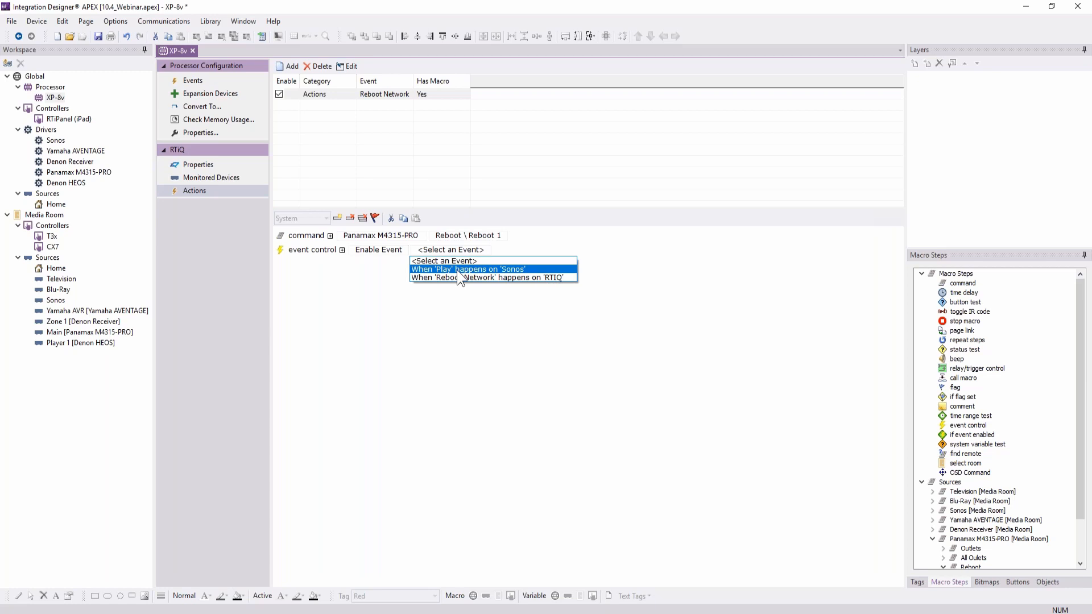
pyautogui.click(565, 247)
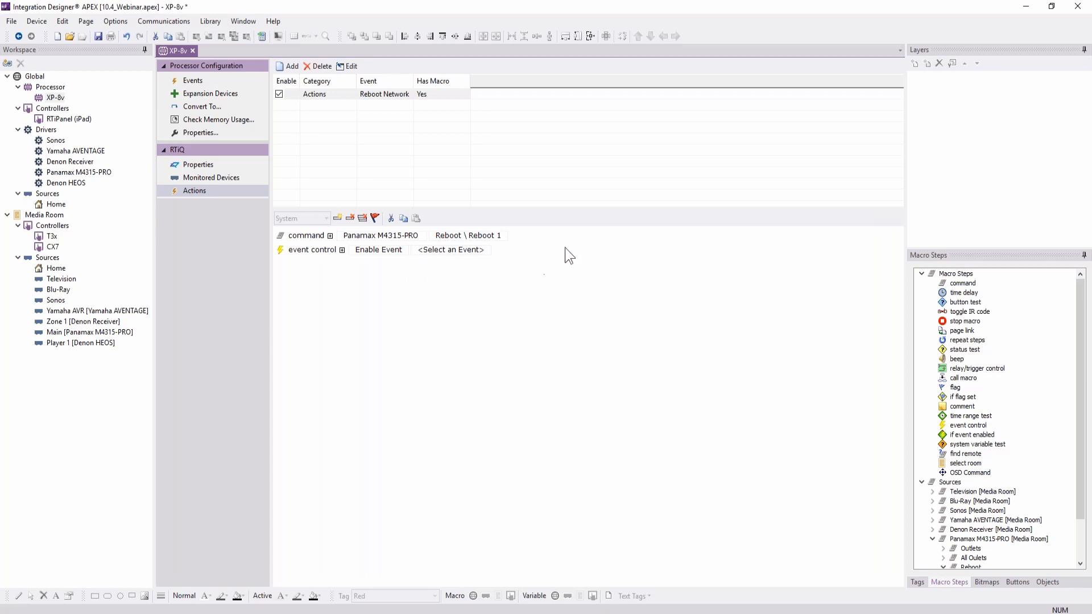
pyautogui.click(479, 253)
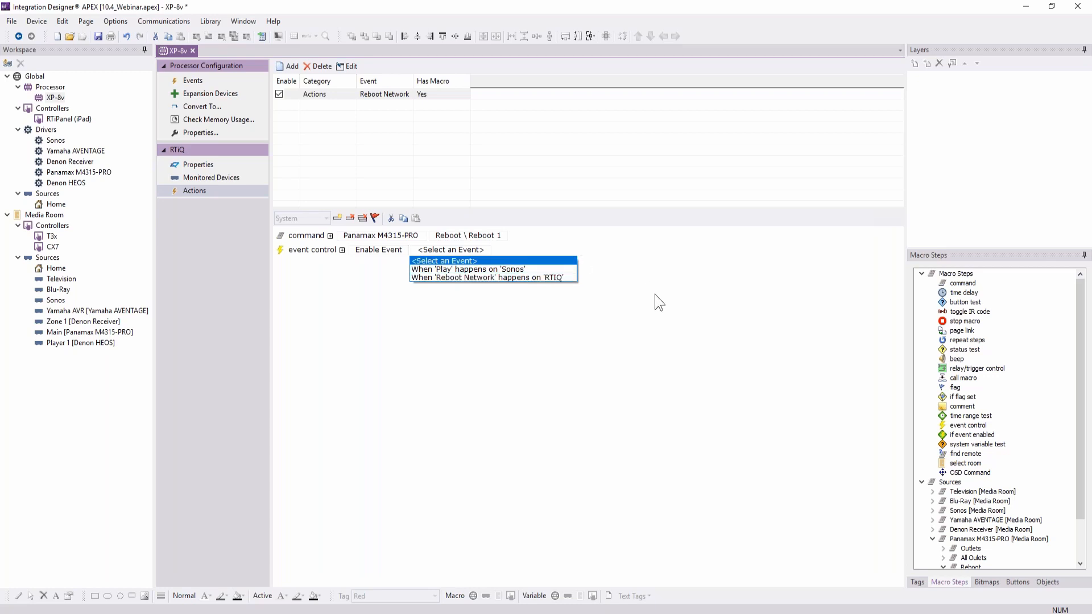
pyautogui.click(631, 256)
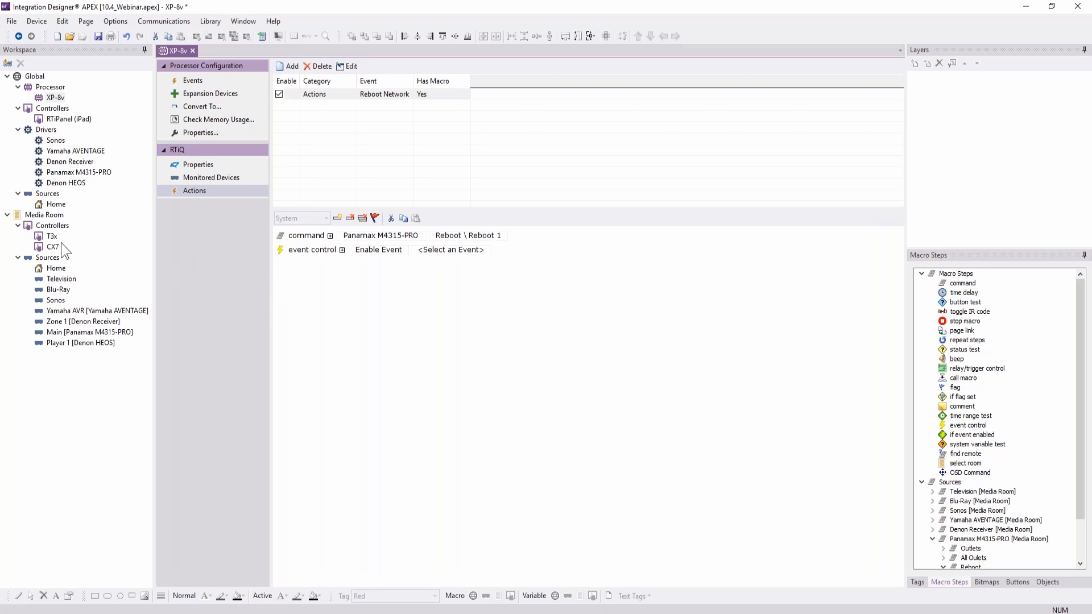
# Open the global Home source's RTiPanel (iPad) page and examine its Home - Watch, Top Toolbar and Bottom Toolbar layers
pyautogui.click(59, 120)
pyautogui.click(56, 204)
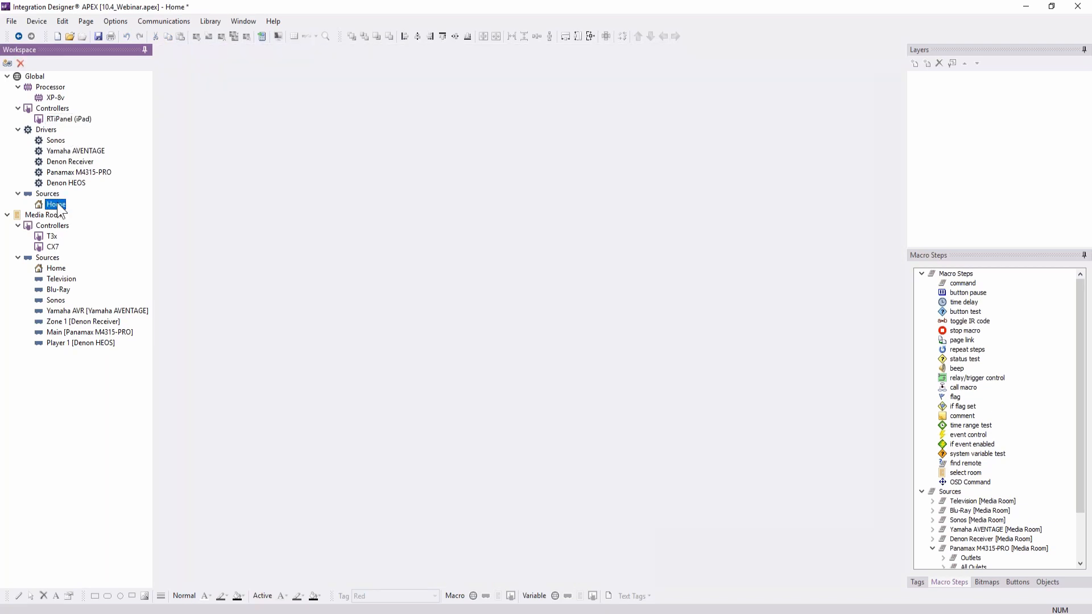
pyautogui.click(209, 182)
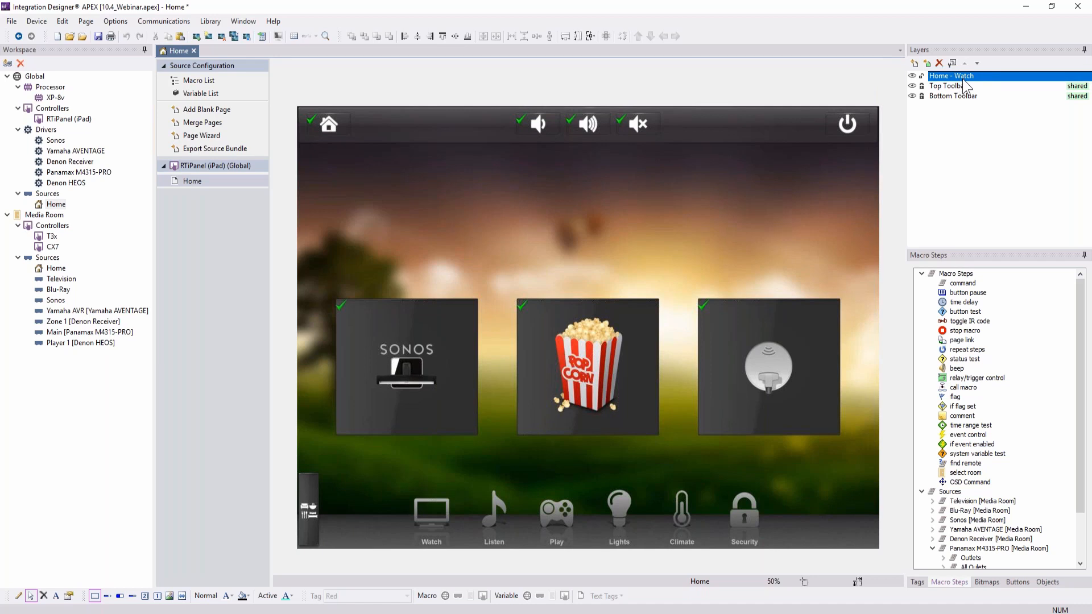
pyautogui.click(963, 86)
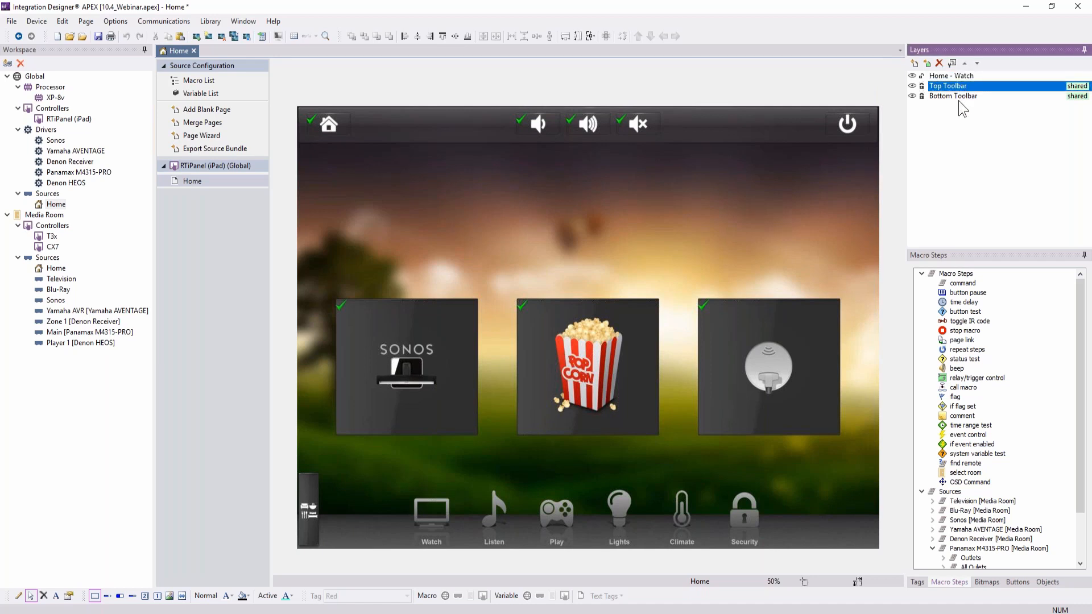
pyautogui.click(961, 96)
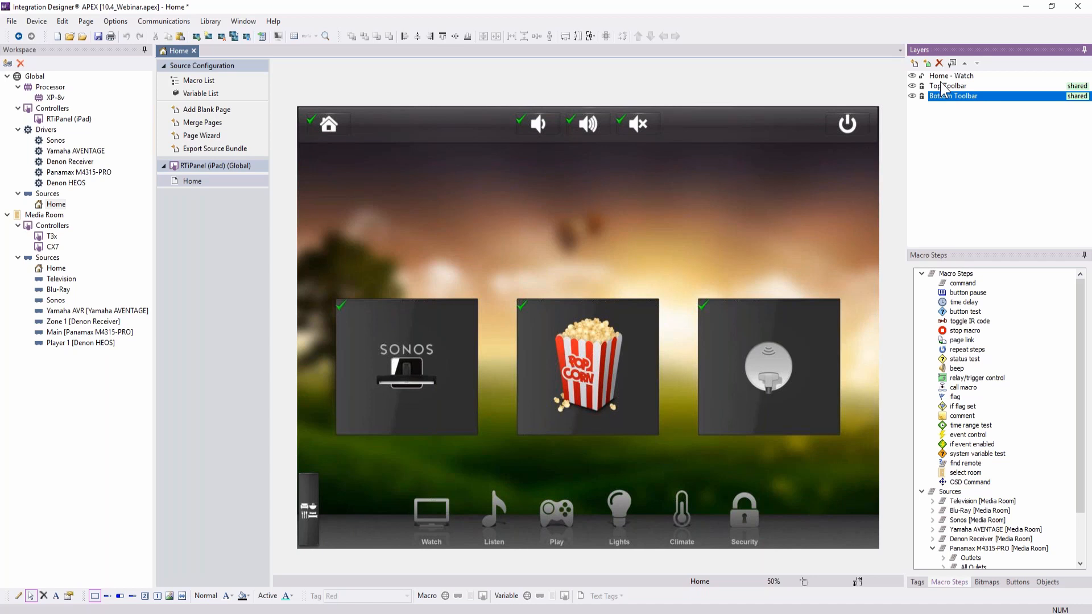
pyautogui.click(947, 77)
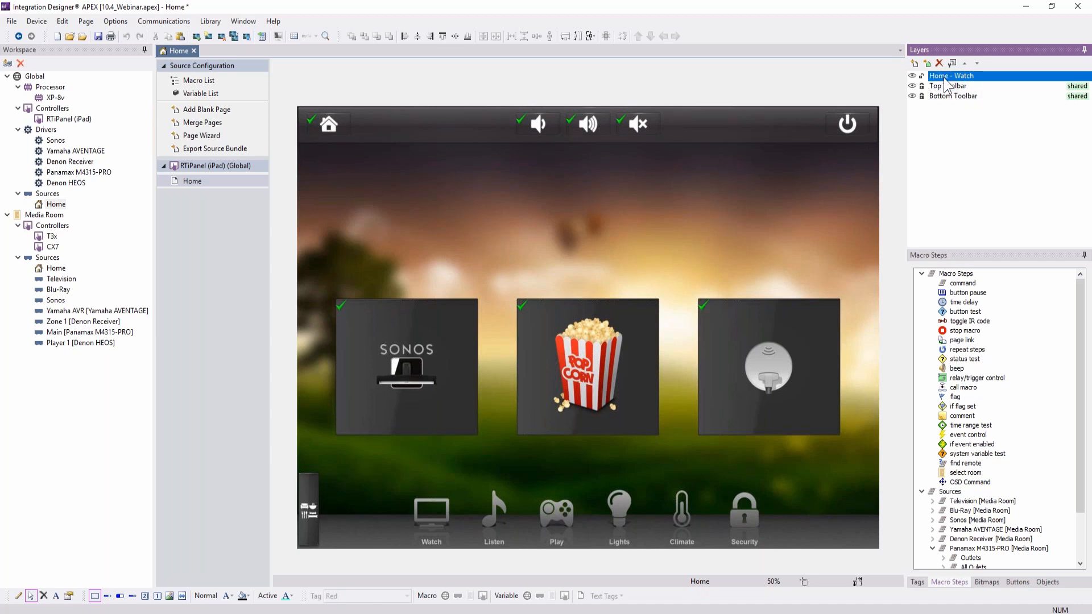
# Hide the Top Toolbar, Bottom Toolbar and Home - Watch layers on the Home page
pyautogui.click(915, 89)
pyautogui.click(912, 86)
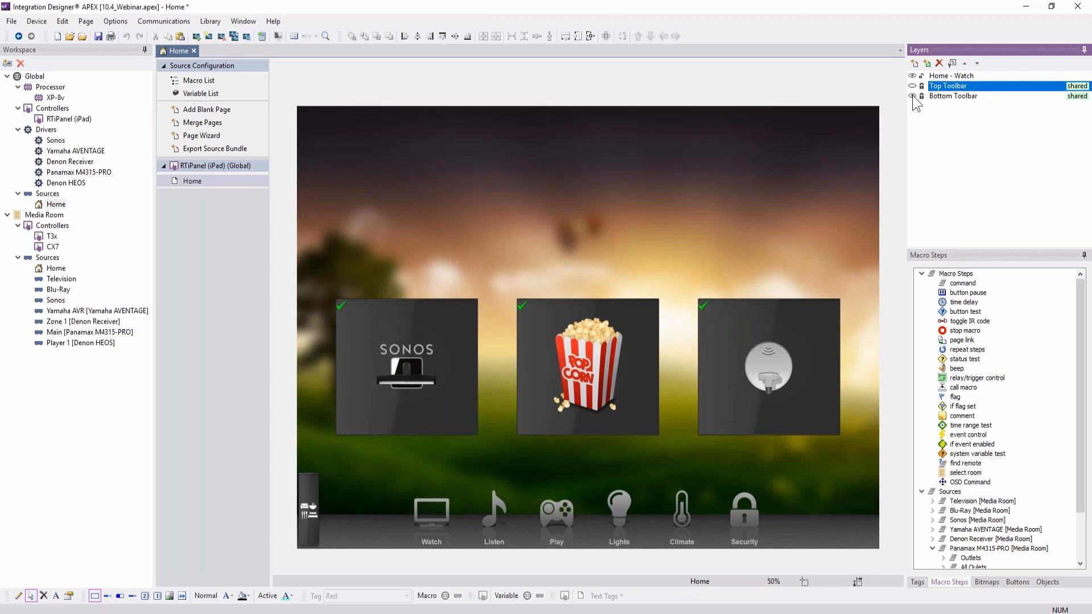
pyautogui.click(912, 96)
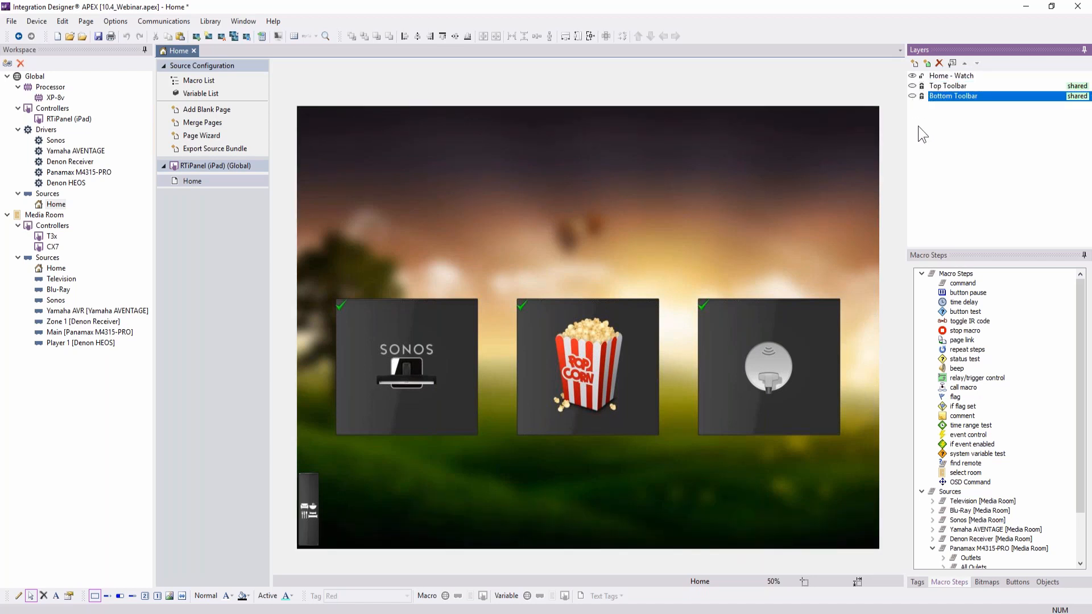
pyautogui.click(954, 86)
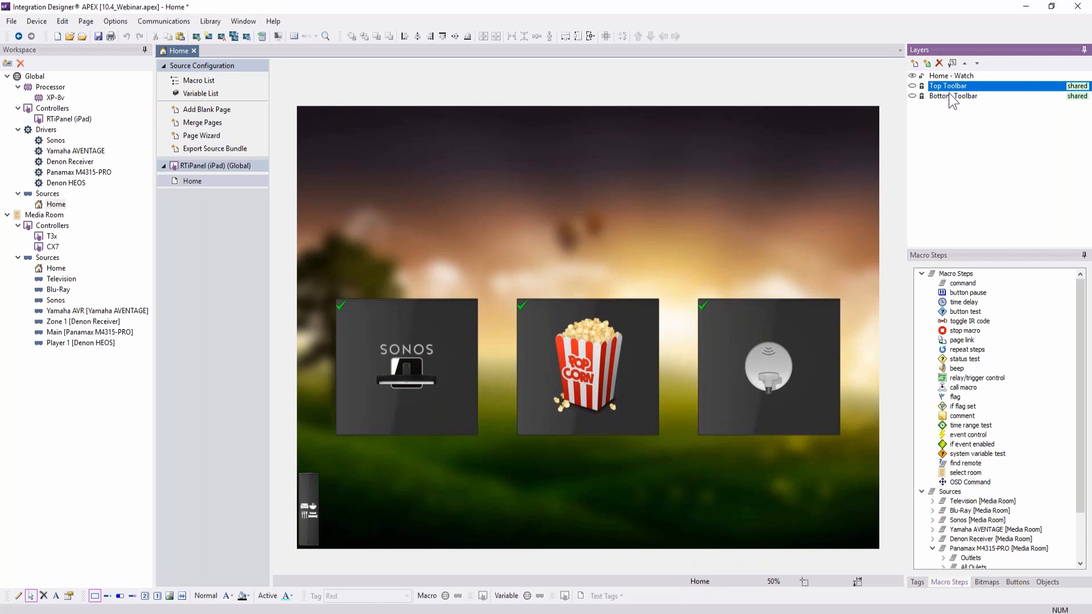
pyautogui.click(912, 76)
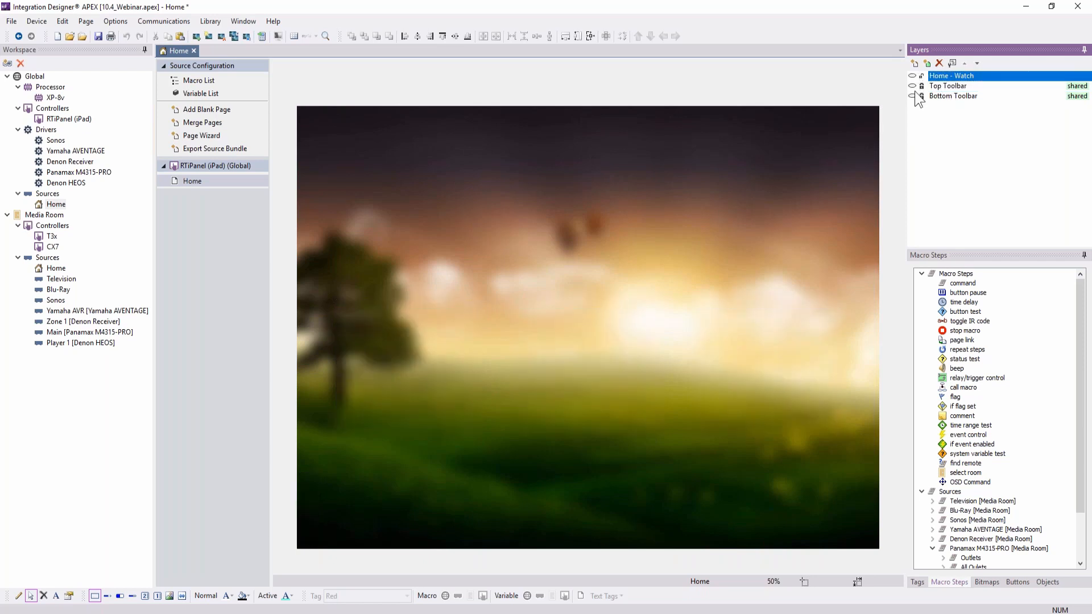
# Turn the visibility of the Top Toolbar, Bottom Toolbar and Home - Watch layers back on
pyautogui.click(912, 86)
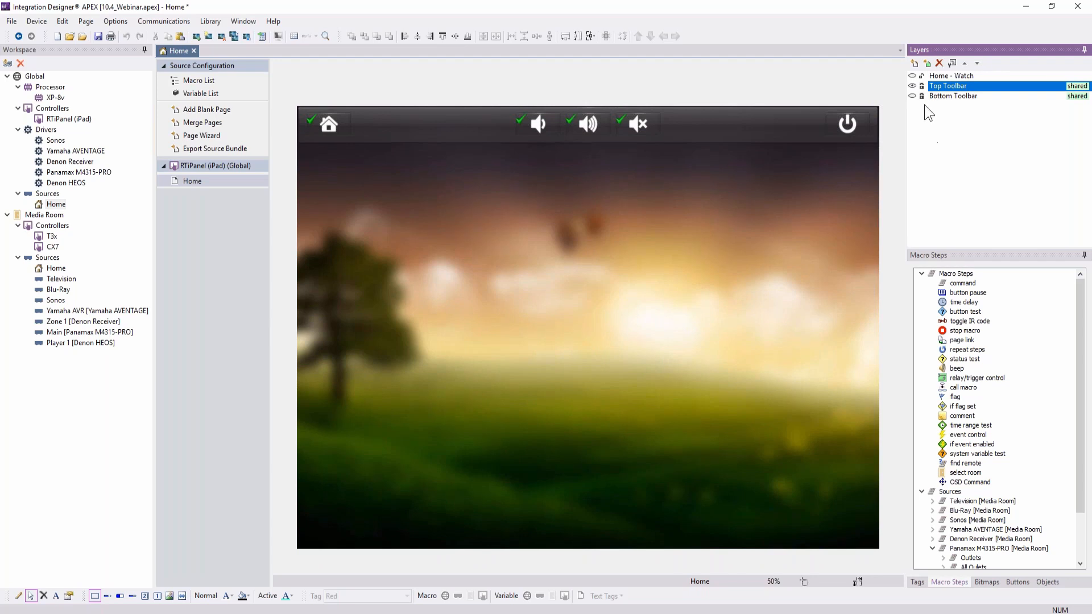
pyautogui.click(916, 96)
pyautogui.click(913, 96)
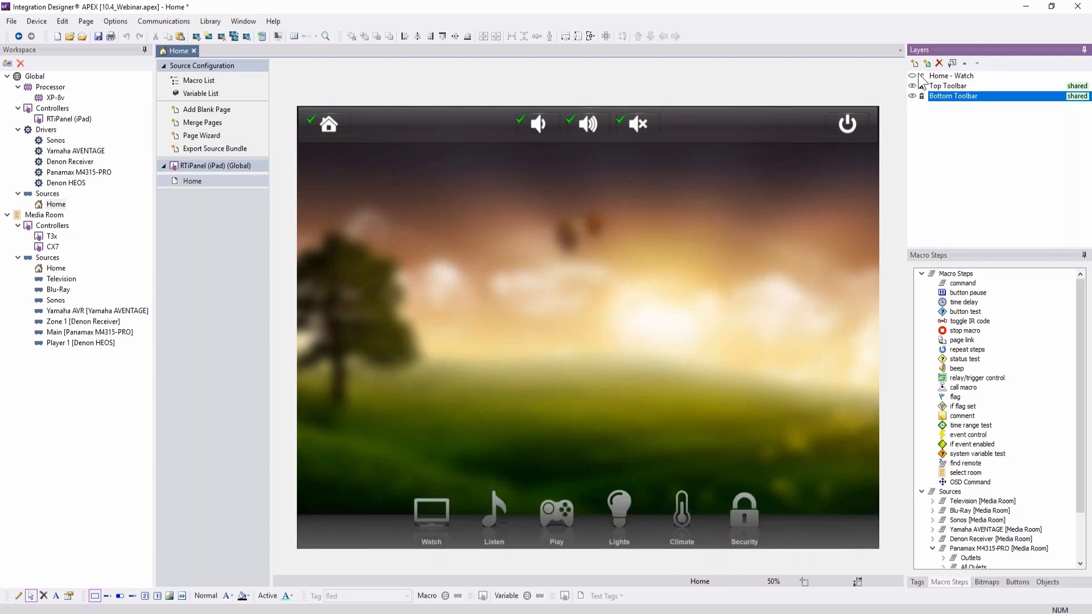
pyautogui.click(920, 76)
pyautogui.click(913, 76)
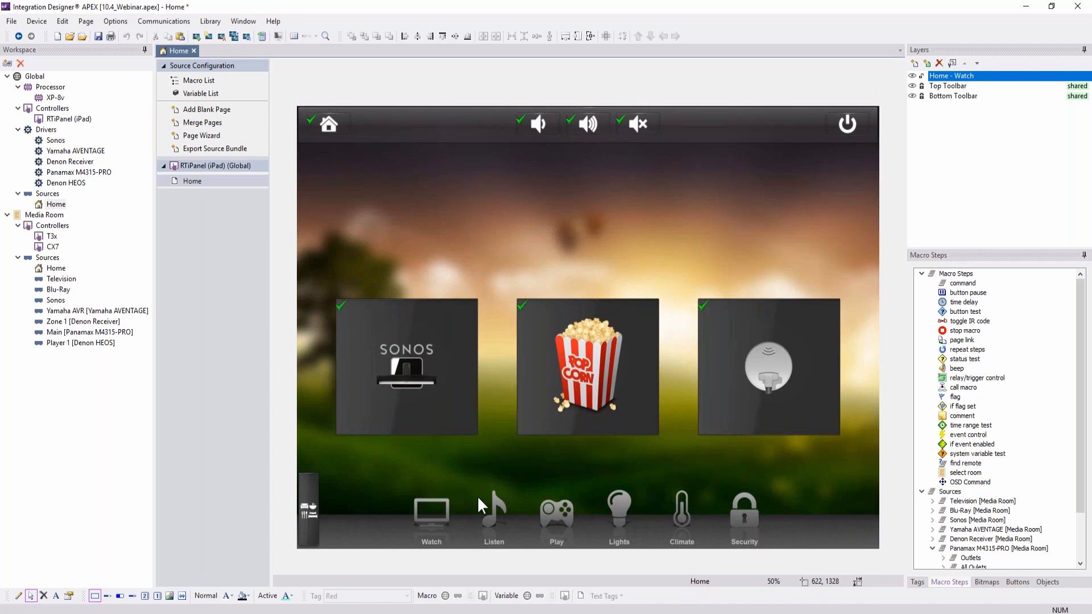
# Unlock the shared Bottom Toolbar layer and delete its Watch button
pyautogui.click(923, 97)
pyautogui.click(997, 87)
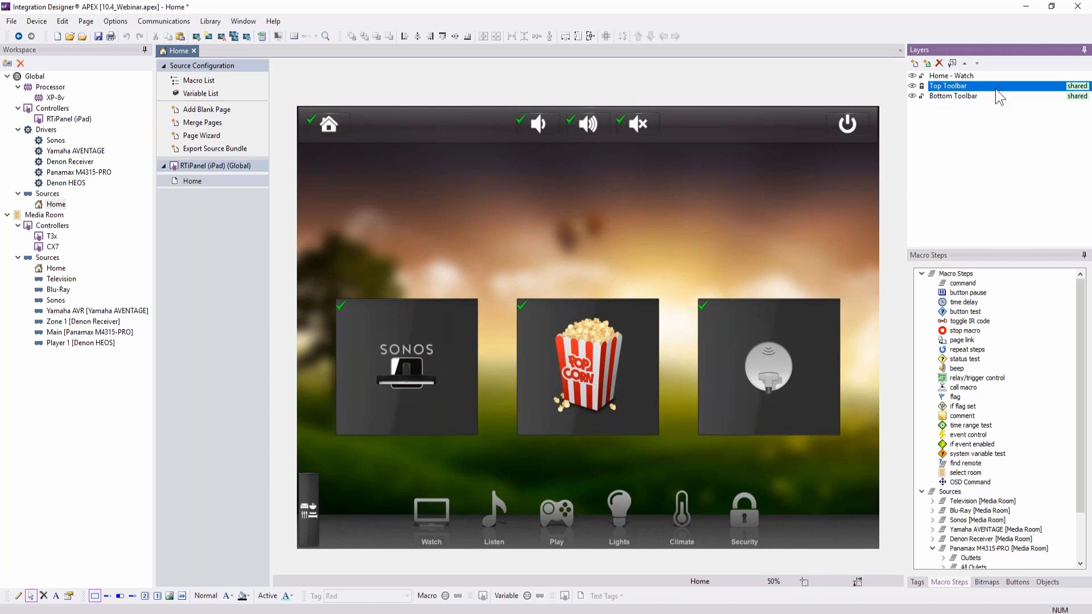
pyautogui.click(996, 97)
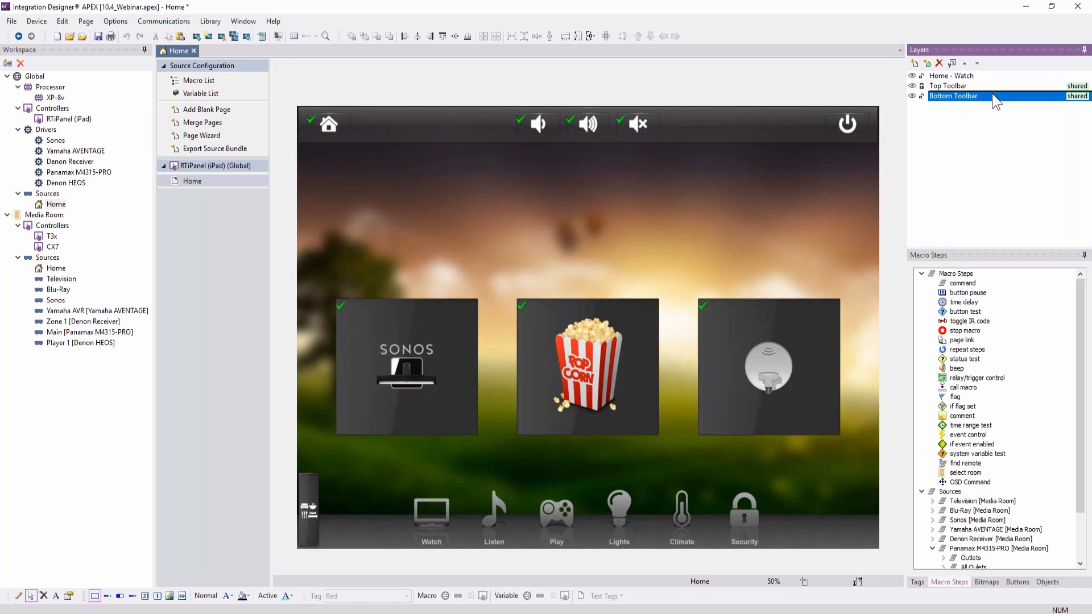
pyautogui.click(445, 514)
pyautogui.press('Delete')
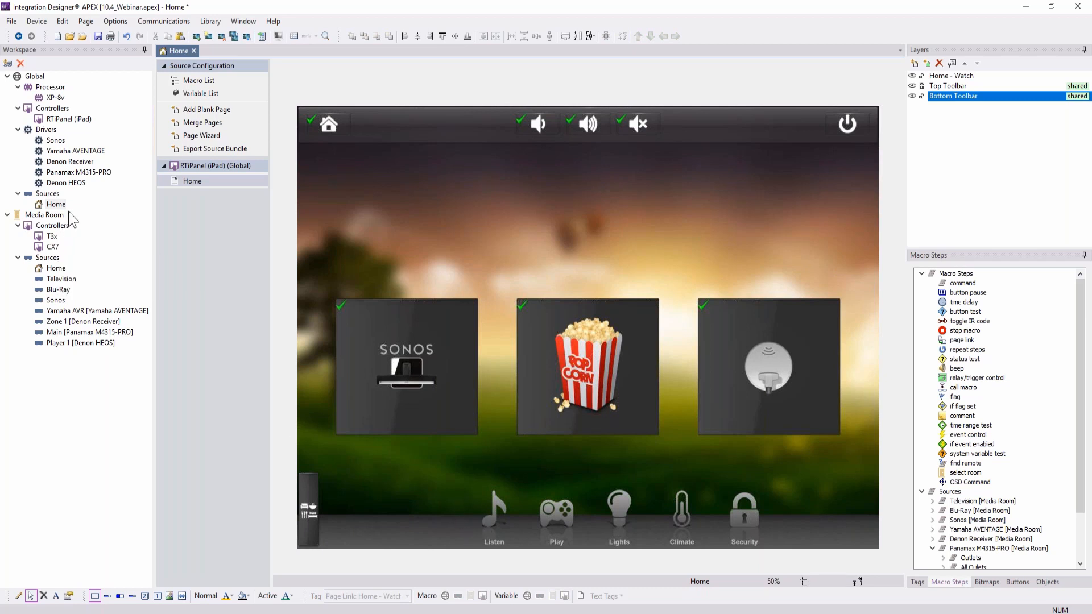
# Check the bottom toolbar on the Media Room Blu-Ray source's RTiPanel (iPad) page, and return to the global Home page
pyautogui.click(58, 290)
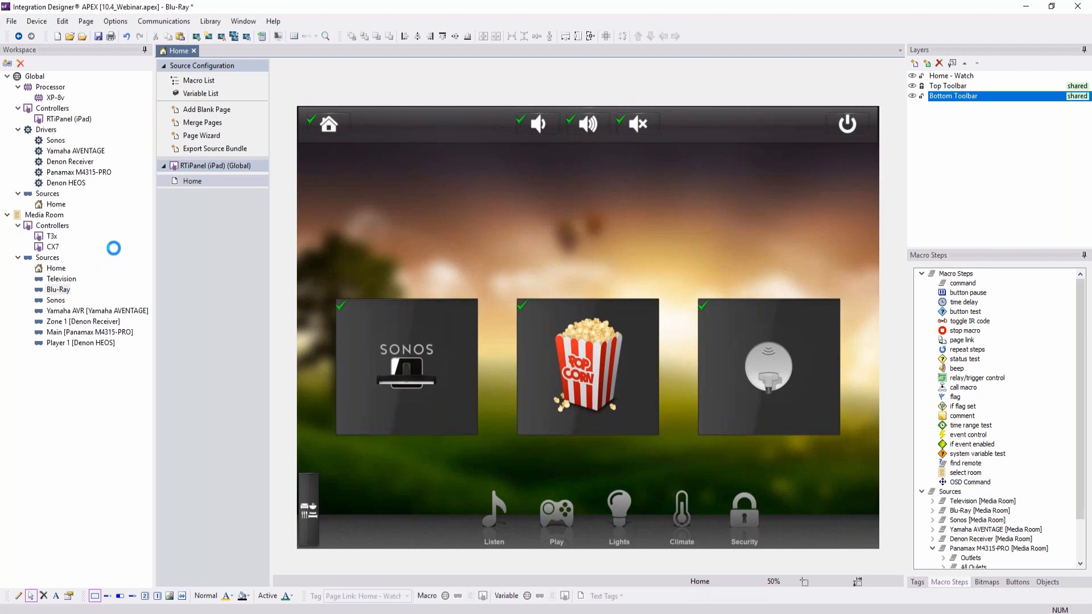
pyautogui.click(203, 249)
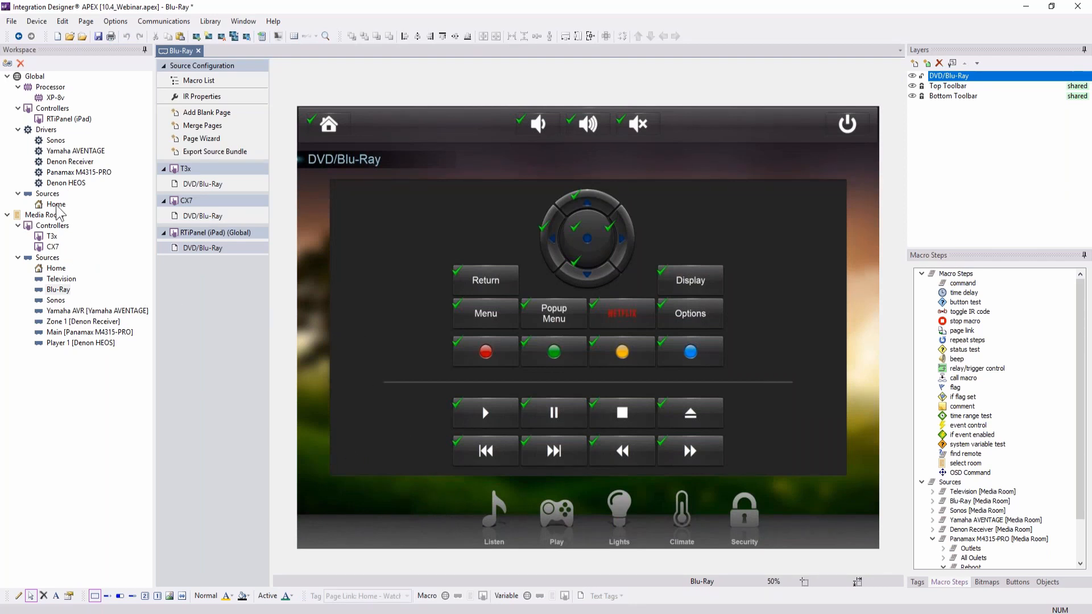
pyautogui.click(57, 205)
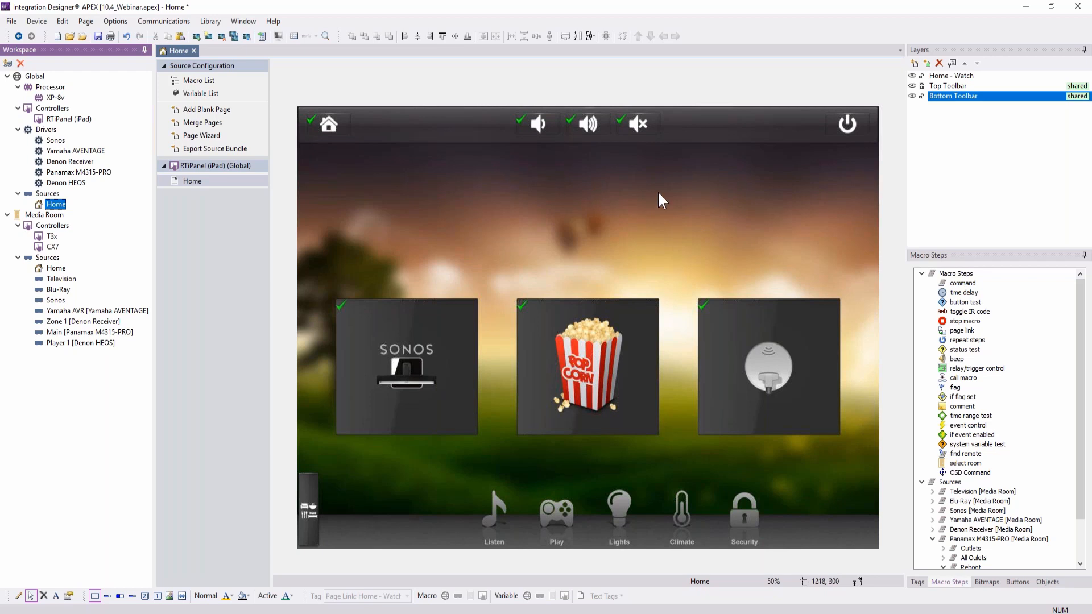
# Start a new layer named Mute Popu on the Home page, keeping Global > Home as its source
pyautogui.click(914, 63)
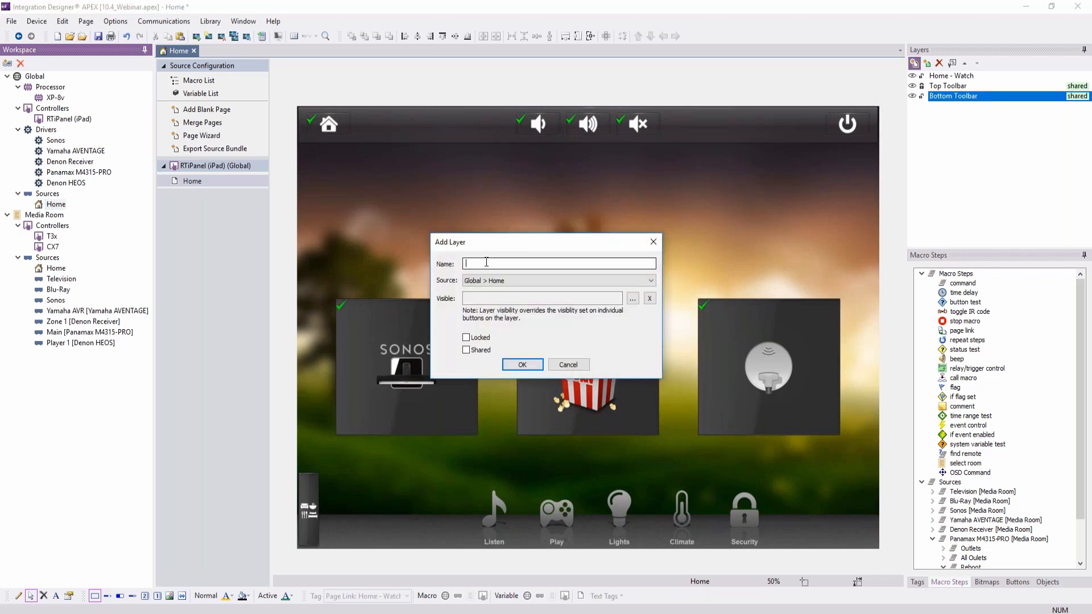
pyautogui.write('Mute Popu')
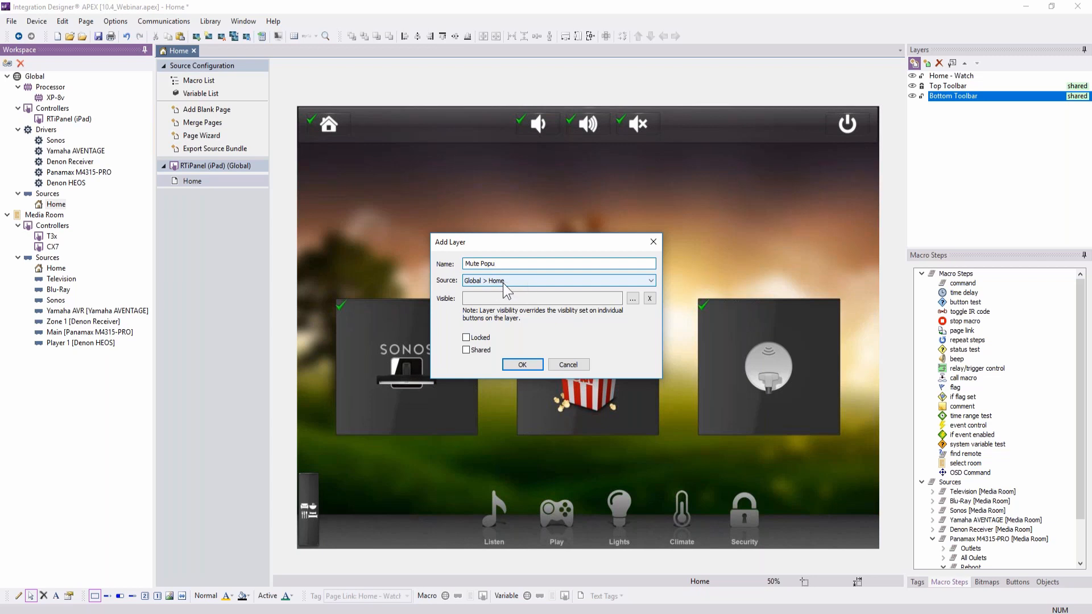
pyautogui.click(650, 281)
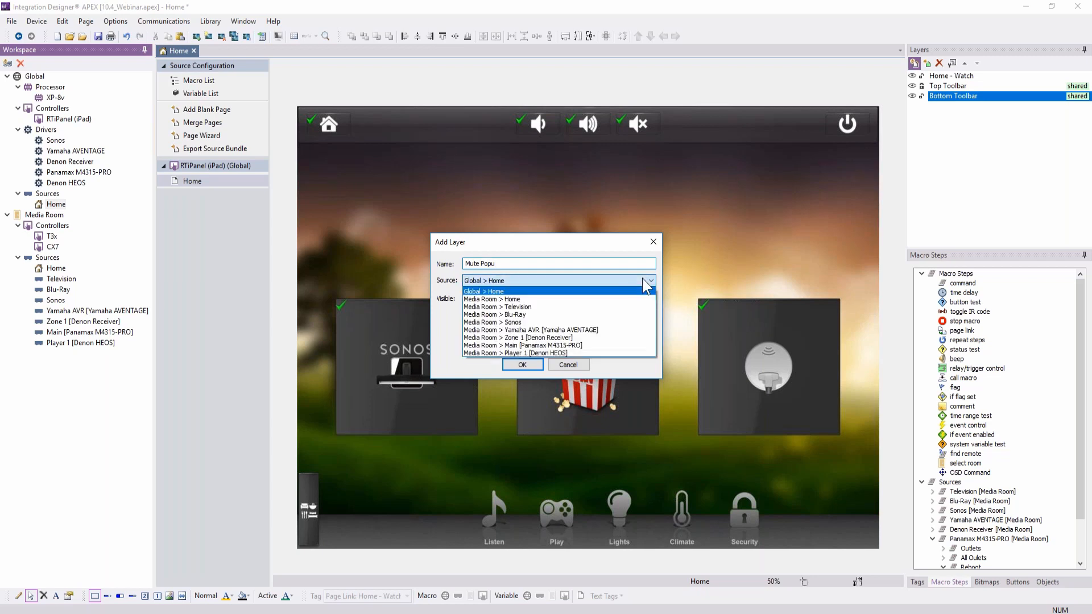
pyautogui.click(643, 278)
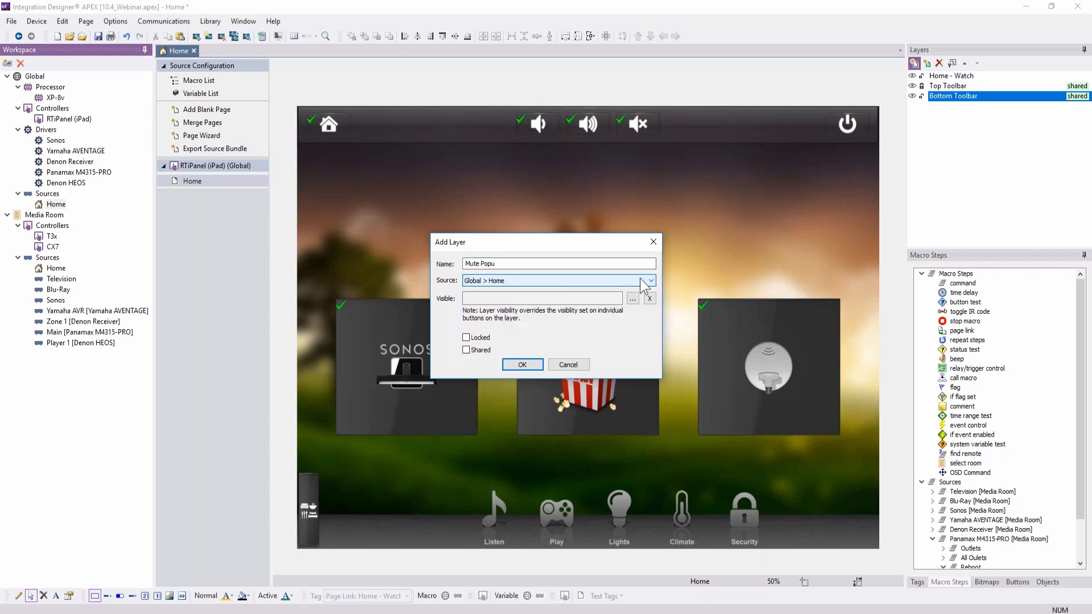
pyautogui.click(487, 296)
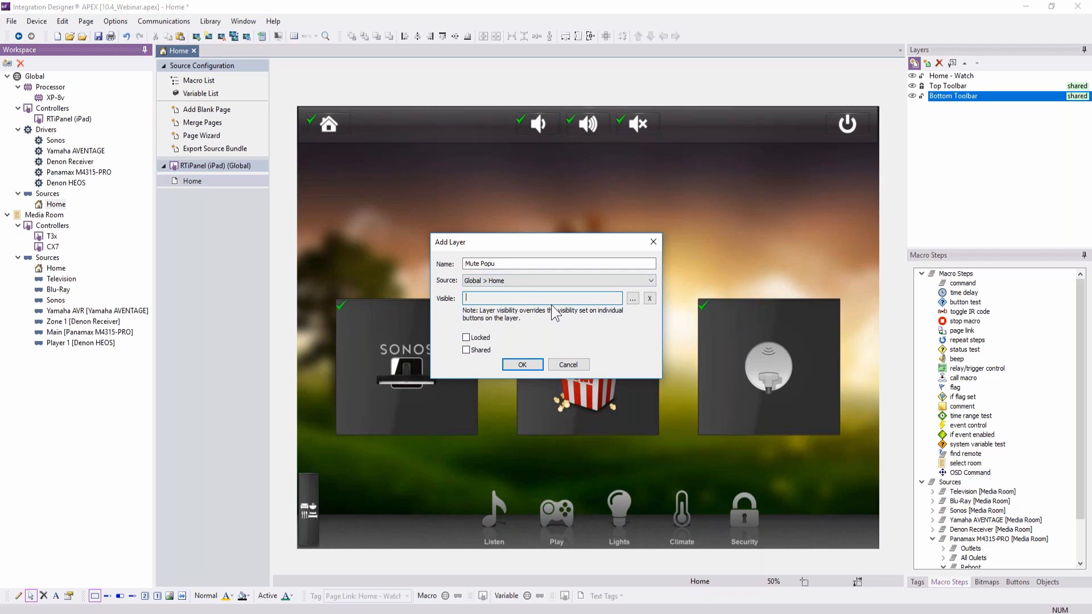
# Set the new layer's visibility to the Yamaha AVENTAGE driver's Main Mute variable, and create it as a shared layer
pyautogui.click(633, 300)
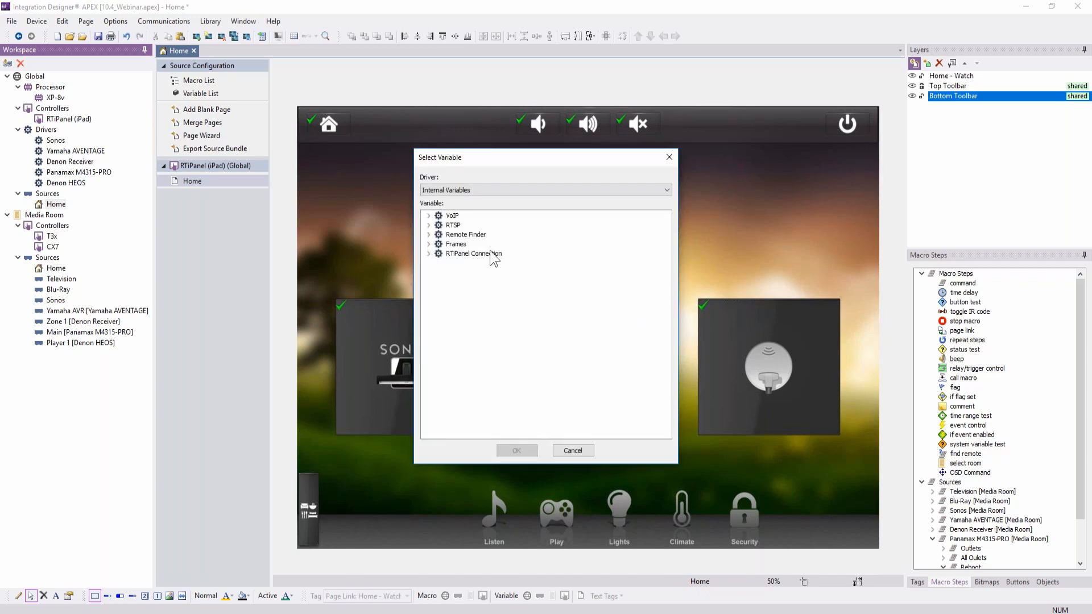
pyautogui.click(489, 189)
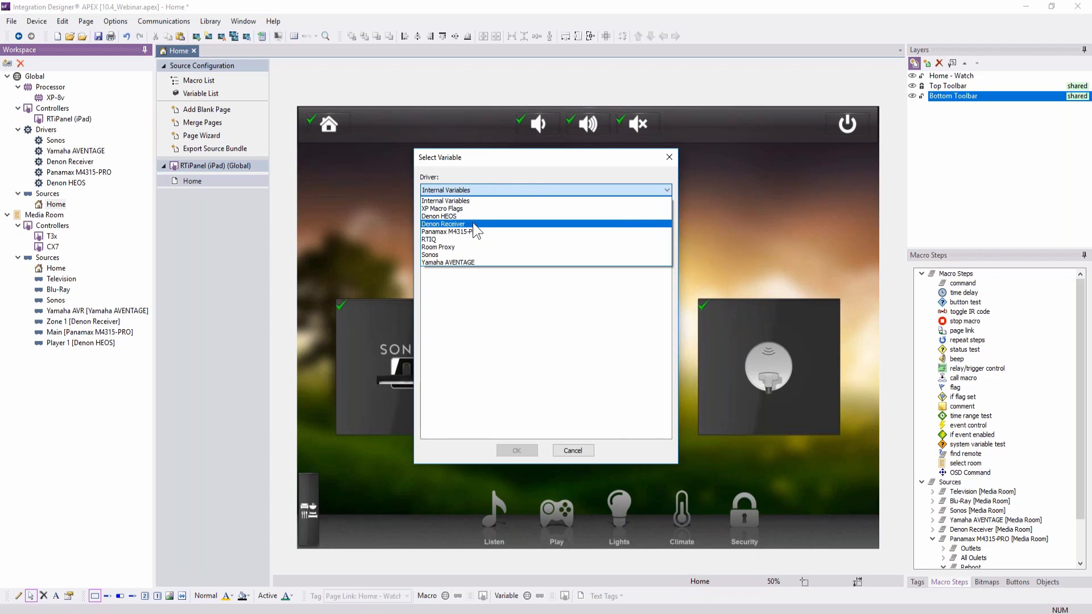
pyautogui.click(448, 262)
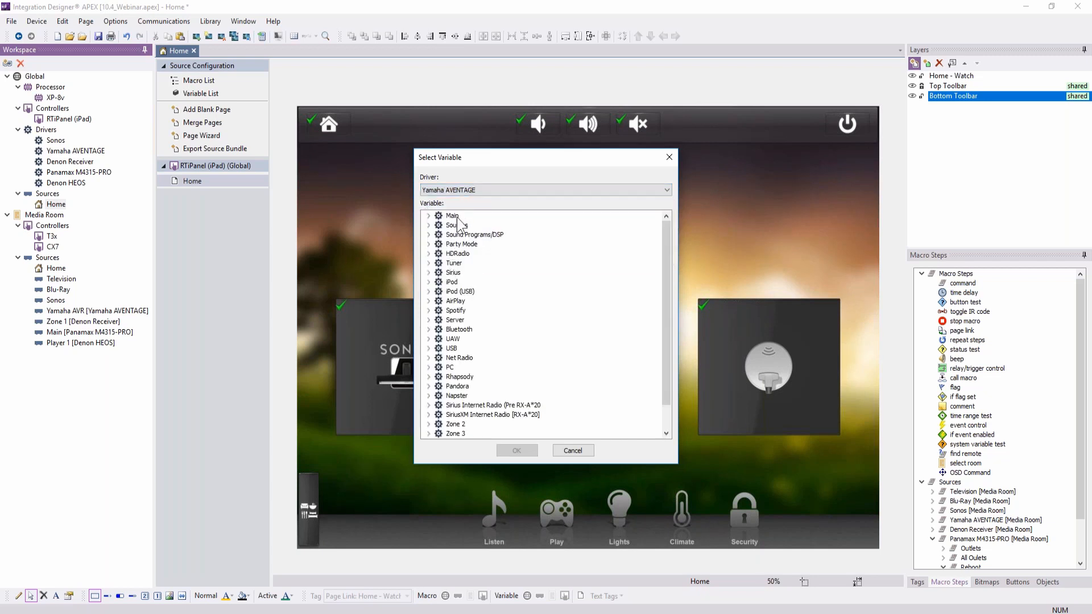
pyautogui.click(428, 216)
pyautogui.click(464, 234)
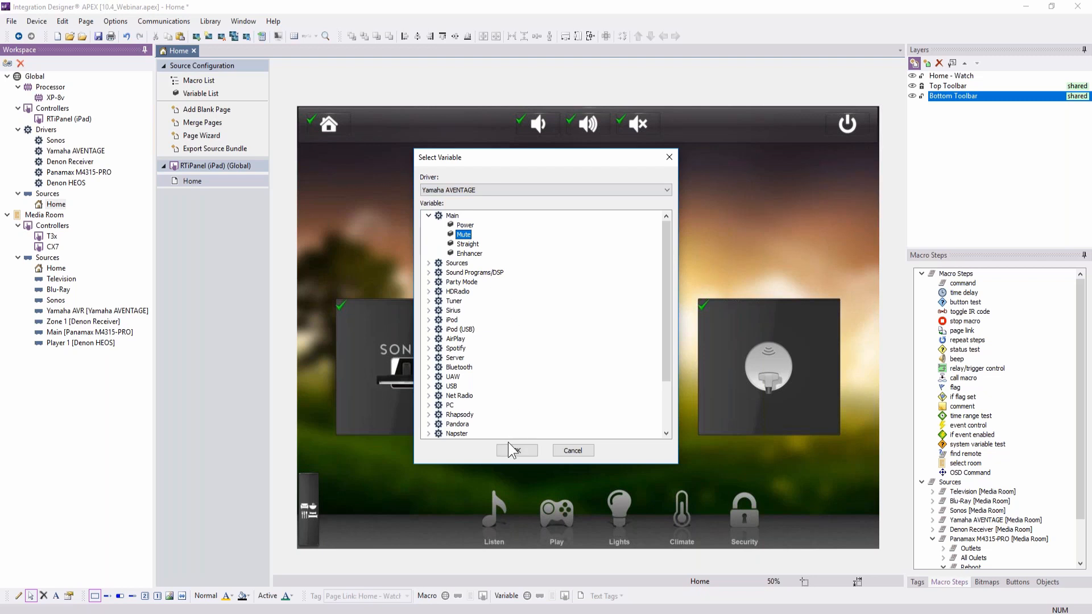
pyautogui.click(508, 449)
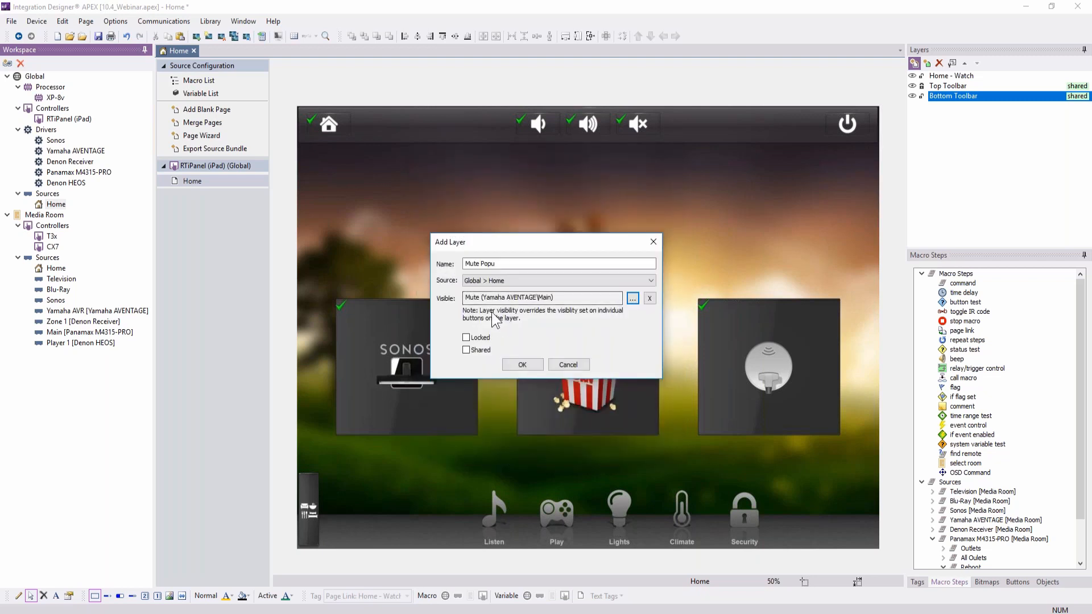
pyautogui.click(469, 350)
pyautogui.click(522, 365)
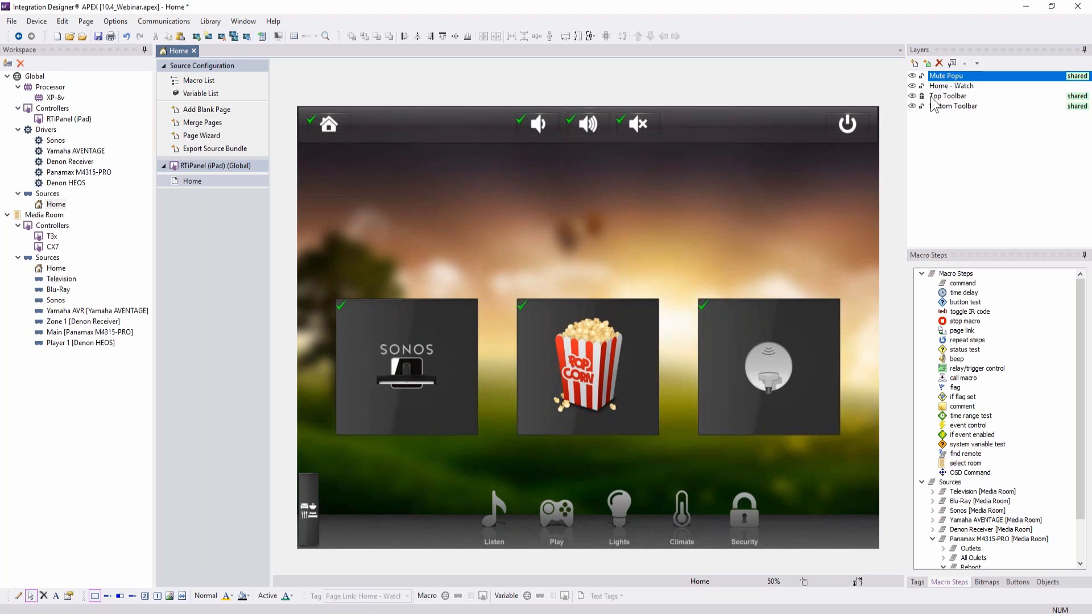
# Hide the Home - Watch, Top Toolbar and Bottom Toolbar layers so only Mute Popu stays visible
pyautogui.click(953, 87)
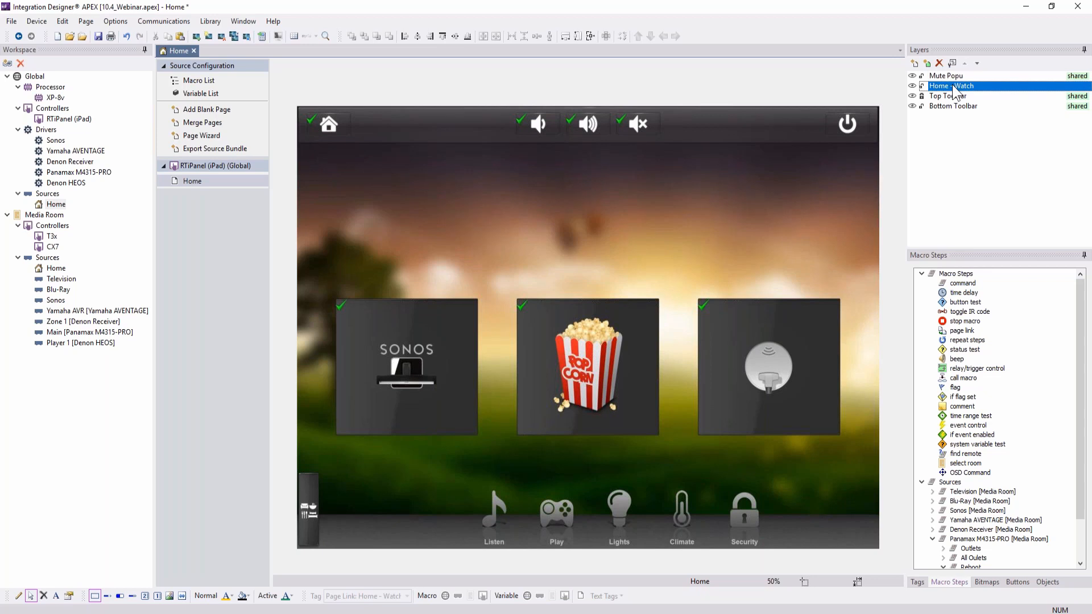
pyautogui.click(957, 78)
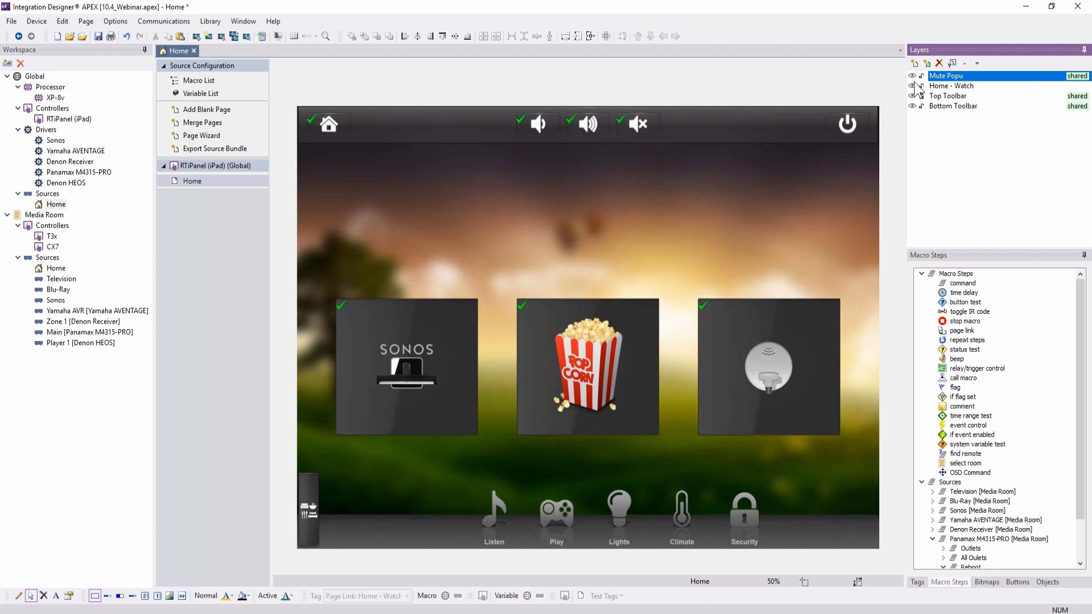
pyautogui.click(914, 87)
pyautogui.click(913, 86)
pyautogui.click(912, 96)
pyautogui.click(913, 105)
# On the Mute Popu layer, draw a square-cornered button about 770 × 454 in size and centre it horizontally on the page
pyautogui.click(964, 75)
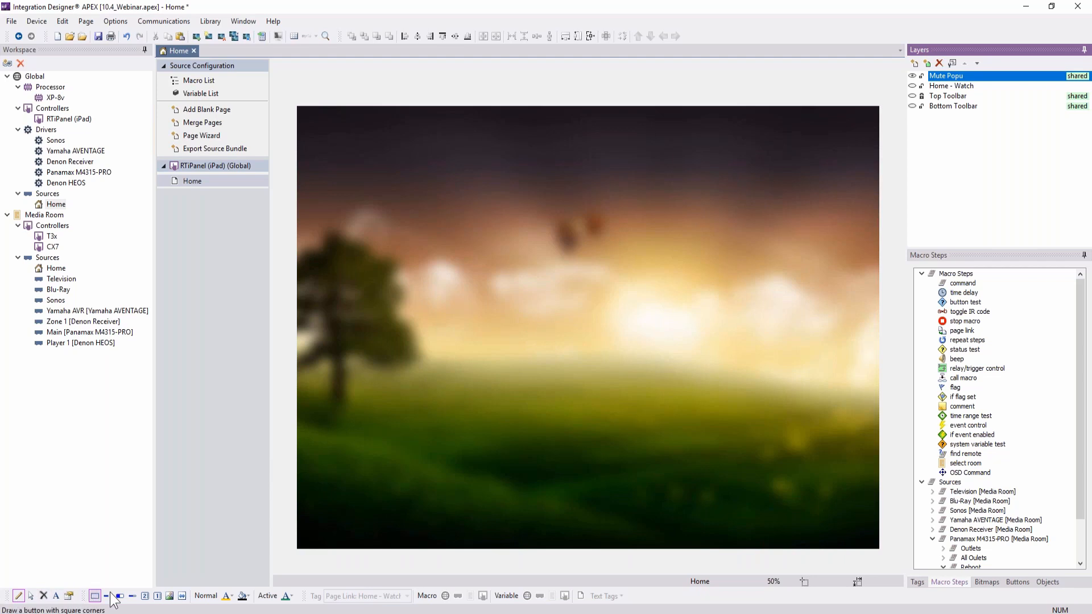
pyautogui.moveTo(519, 260)
pyautogui.mouseDown()
pyautogui.moveTo(725, 373)
pyautogui.moveTo(737, 394)
pyautogui.mouseUp()
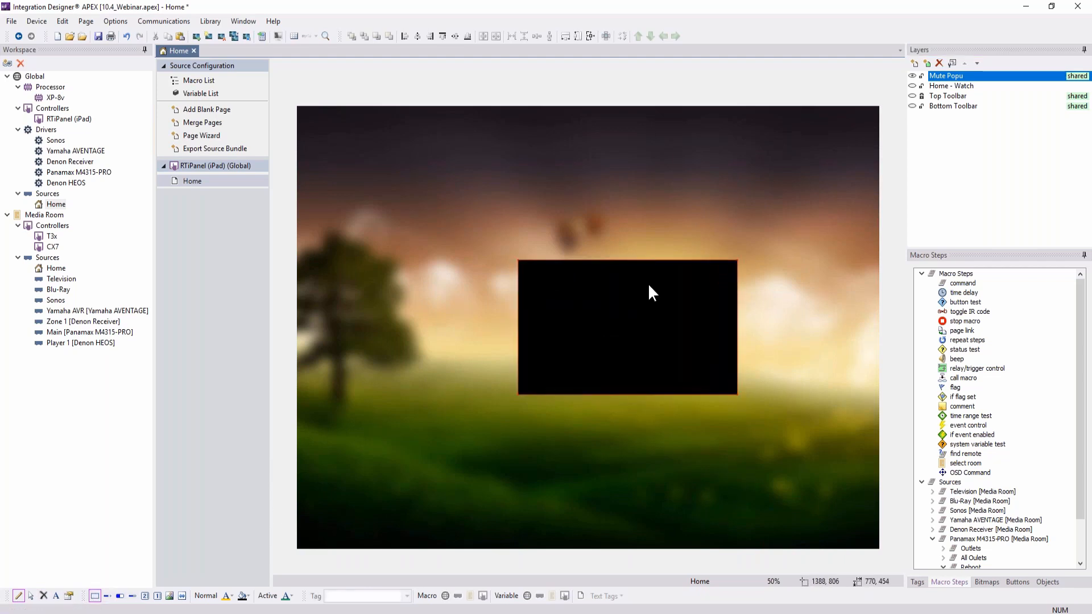
pyautogui.click(496, 36)
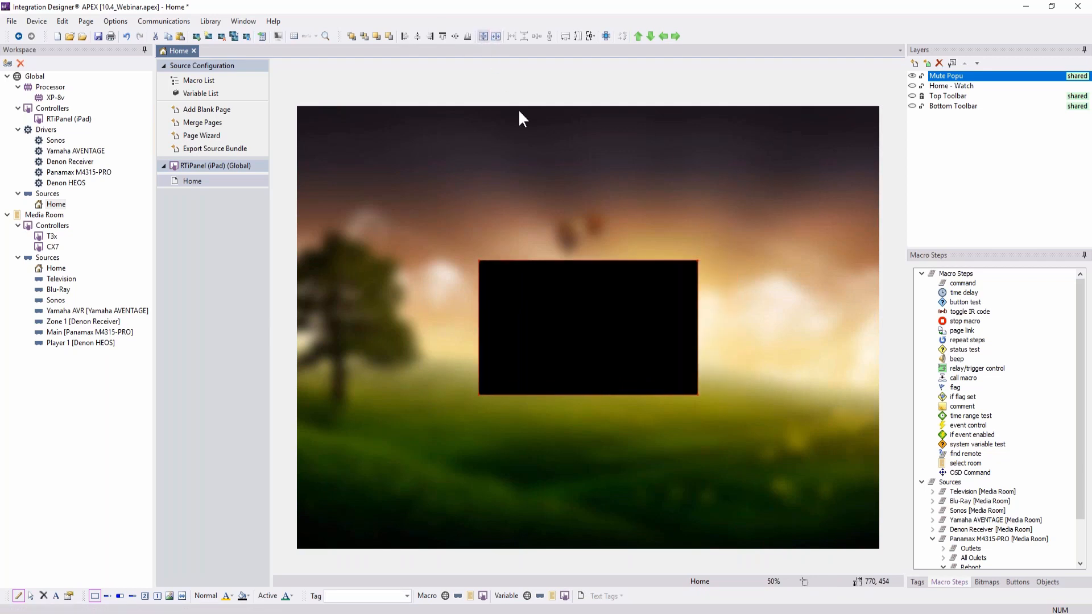
# Label the black button with "System" and "Mute" on two lines in 30-point Arial text
pyautogui.rightClick(591, 309)
pyautogui.click(629, 328)
pyautogui.write('System')
pyautogui.press('Return')
pyautogui.write('Mute')
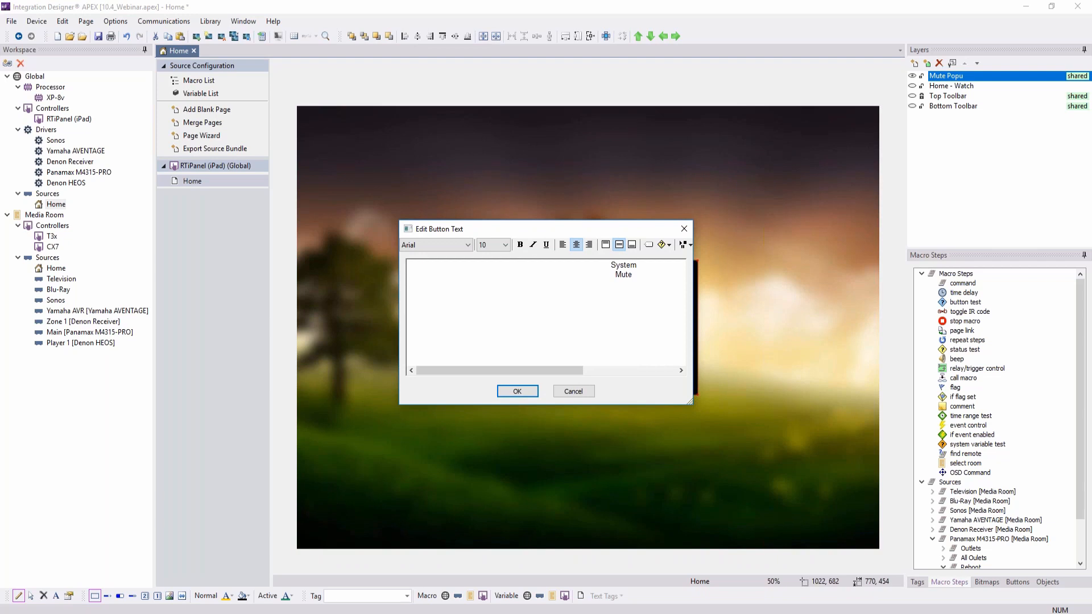
pyautogui.click(505, 245)
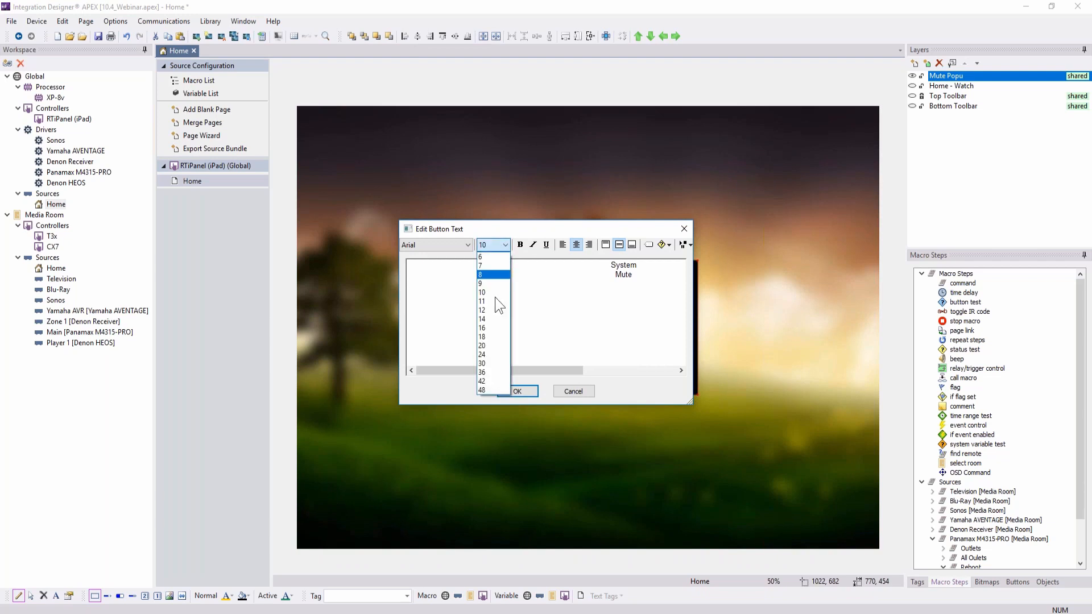
pyautogui.click(489, 374)
pyautogui.click(521, 391)
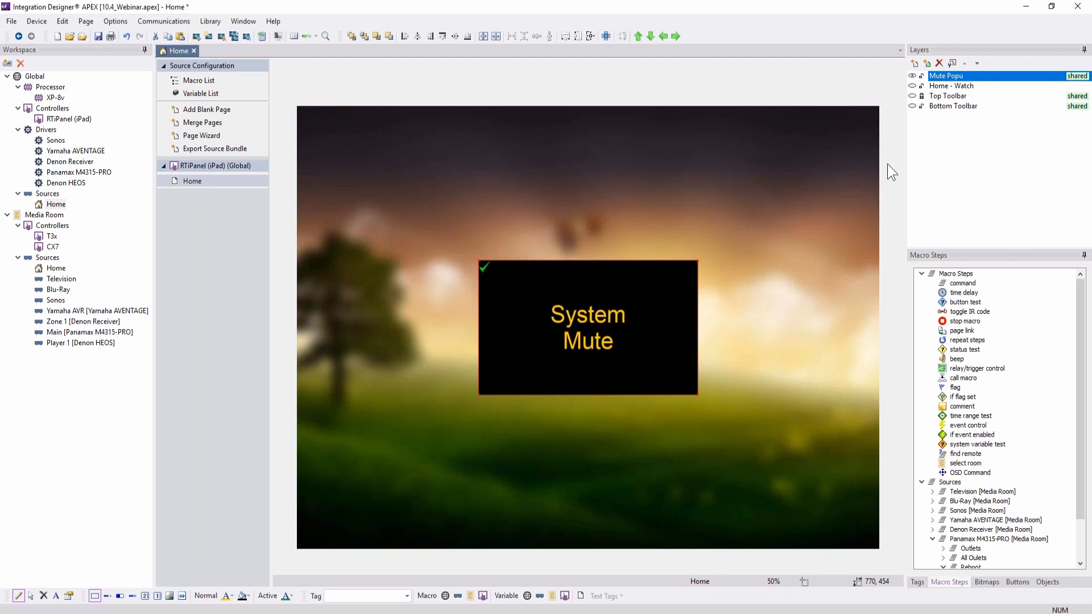
# Show the Home - Watch, Top Toolbar and Bottom Toolbar layers on the Home page again
pyautogui.click(912, 85)
pyautogui.click(913, 95)
pyautogui.click(913, 106)
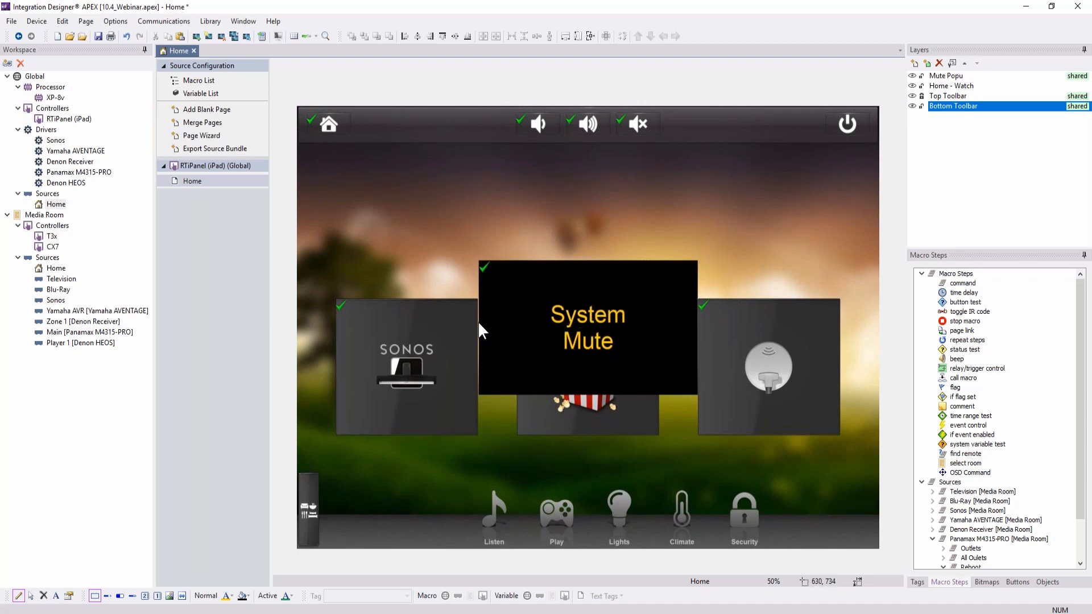
# From the Blu-Ray source's iPad page, insert the shared Mute Popu layer into all pages
pyautogui.click(62, 281)
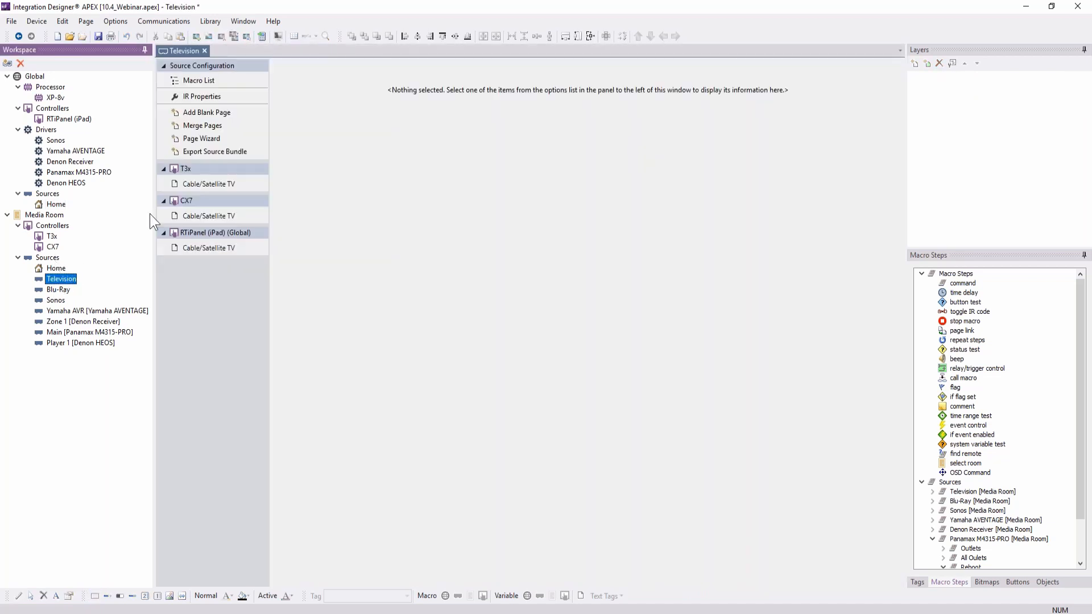
pyautogui.click(207, 248)
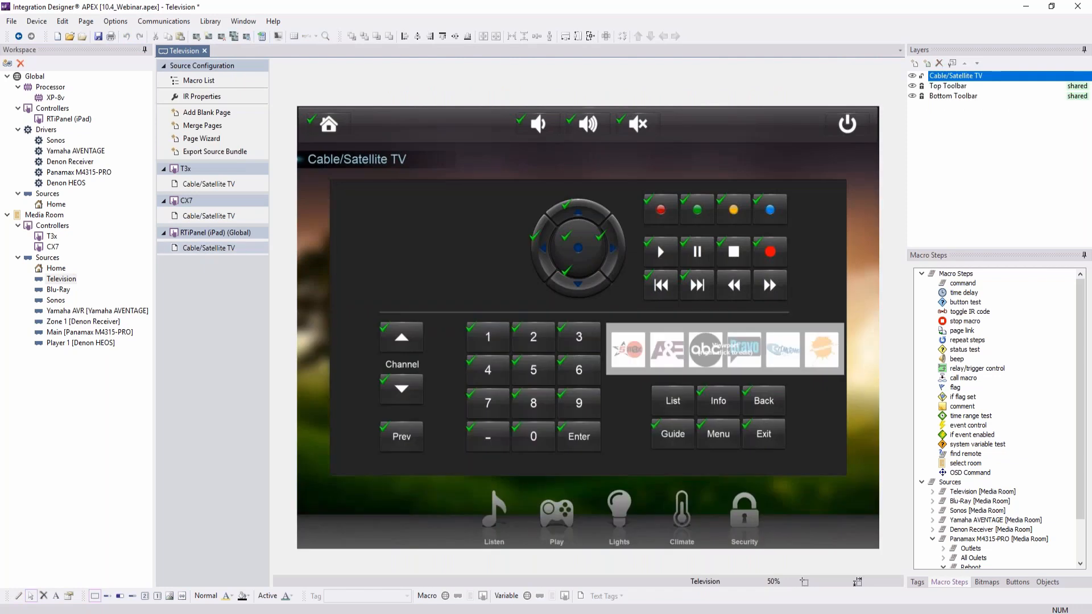
pyautogui.click(62, 292)
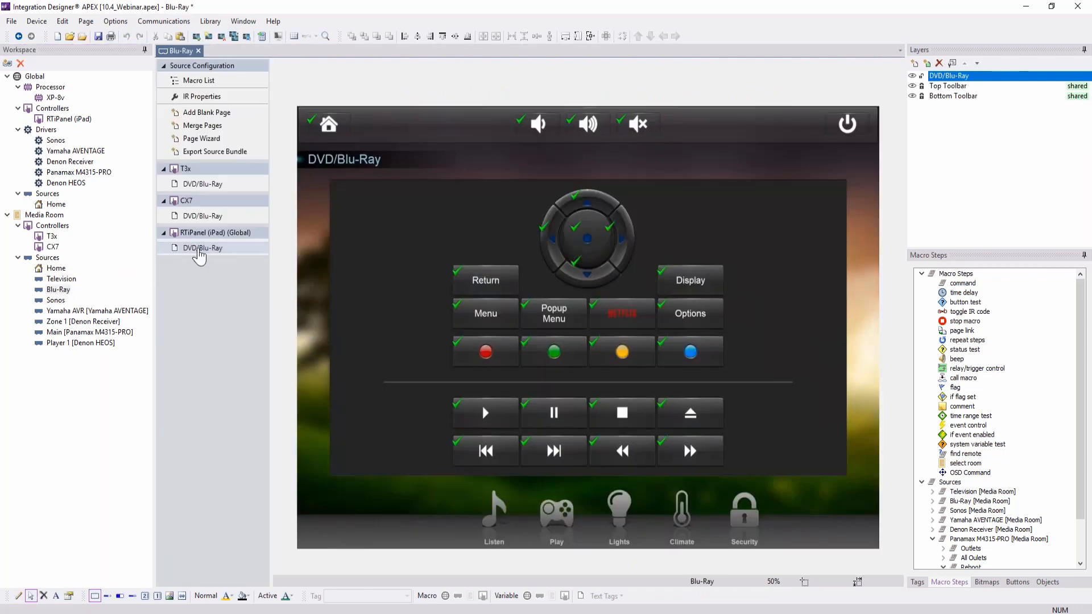
pyautogui.click(200, 249)
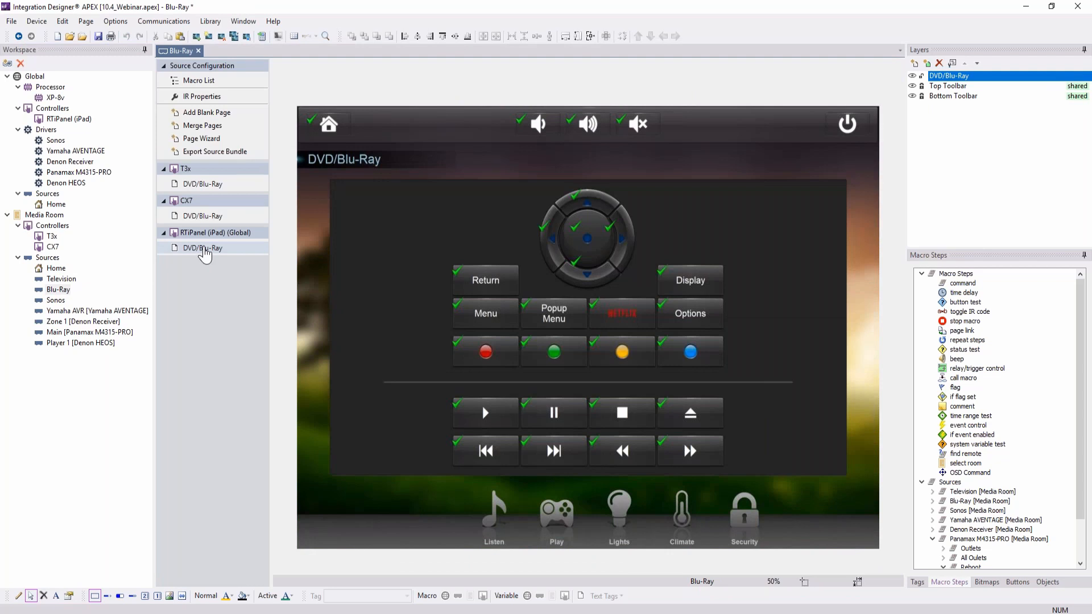
pyautogui.click(927, 64)
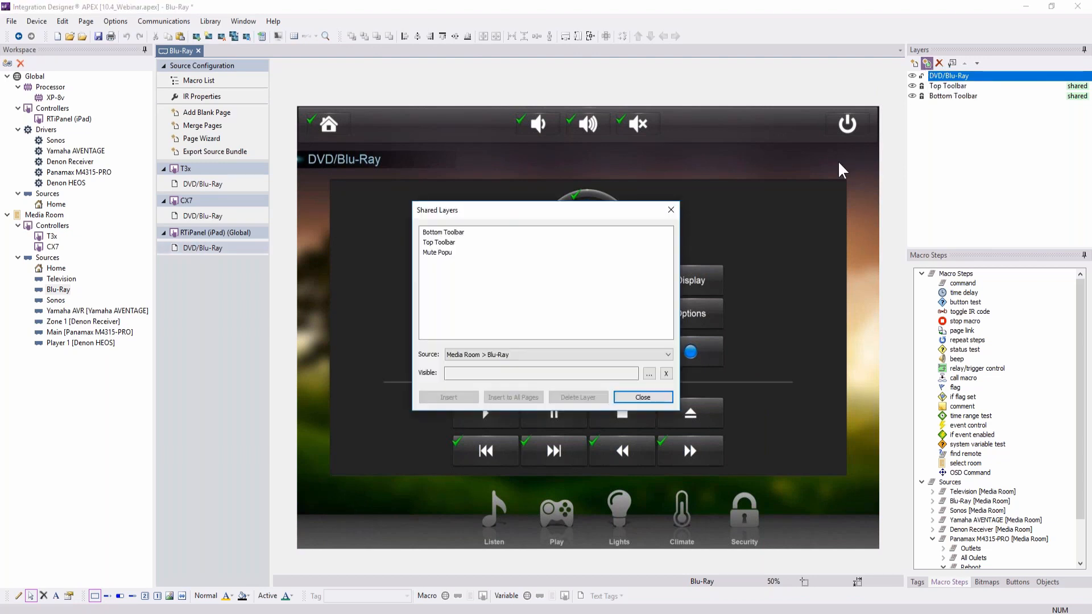
pyautogui.click(447, 254)
pyautogui.click(446, 252)
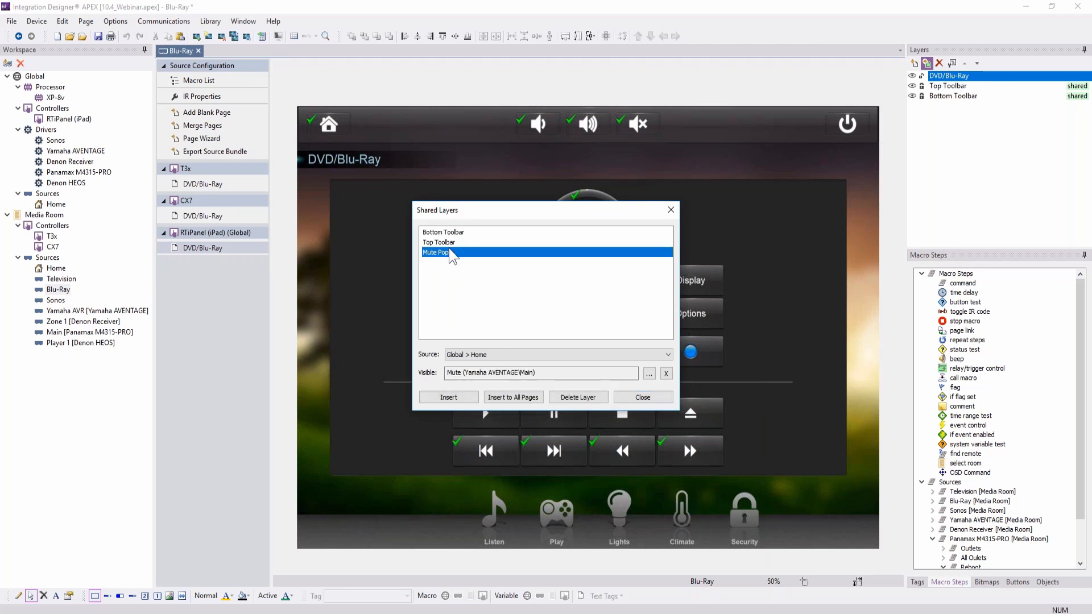
pyautogui.moveTo(504, 215); pyautogui.dragTo(721, 260)
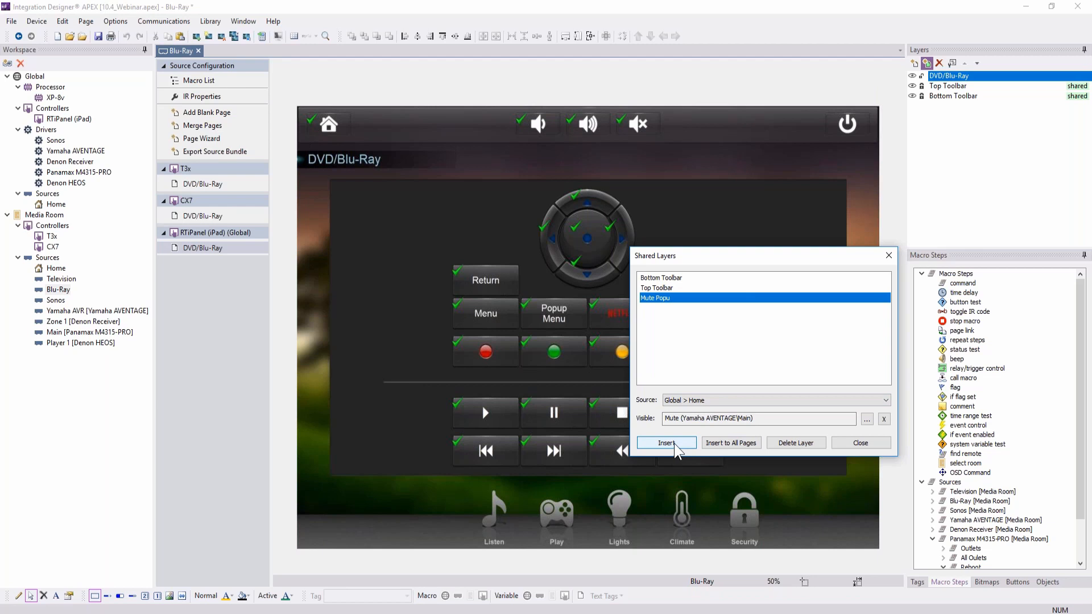
pyautogui.click(731, 445)
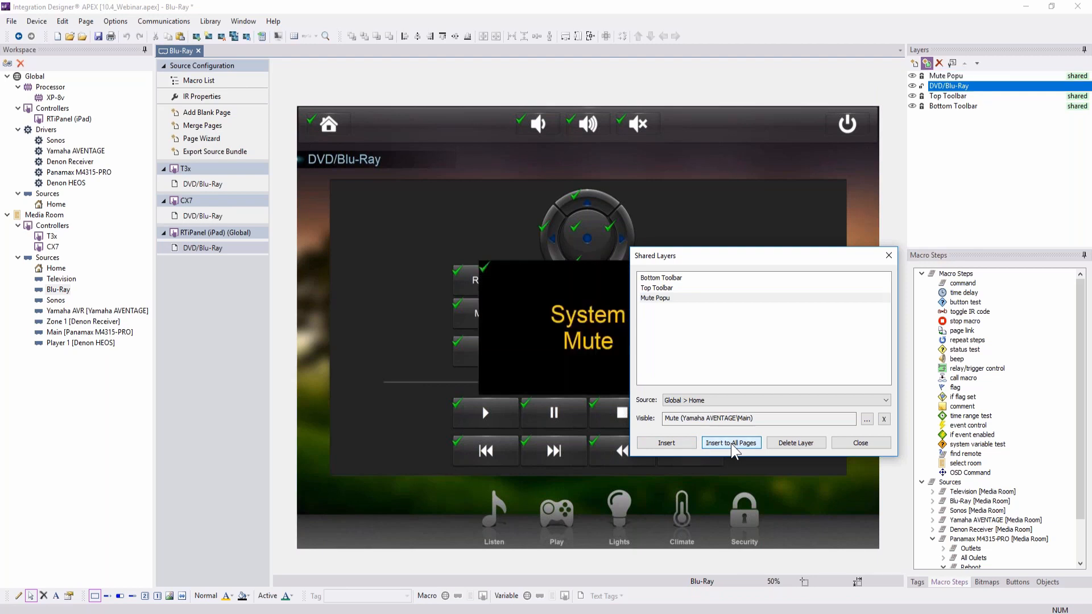
pyautogui.click(873, 441)
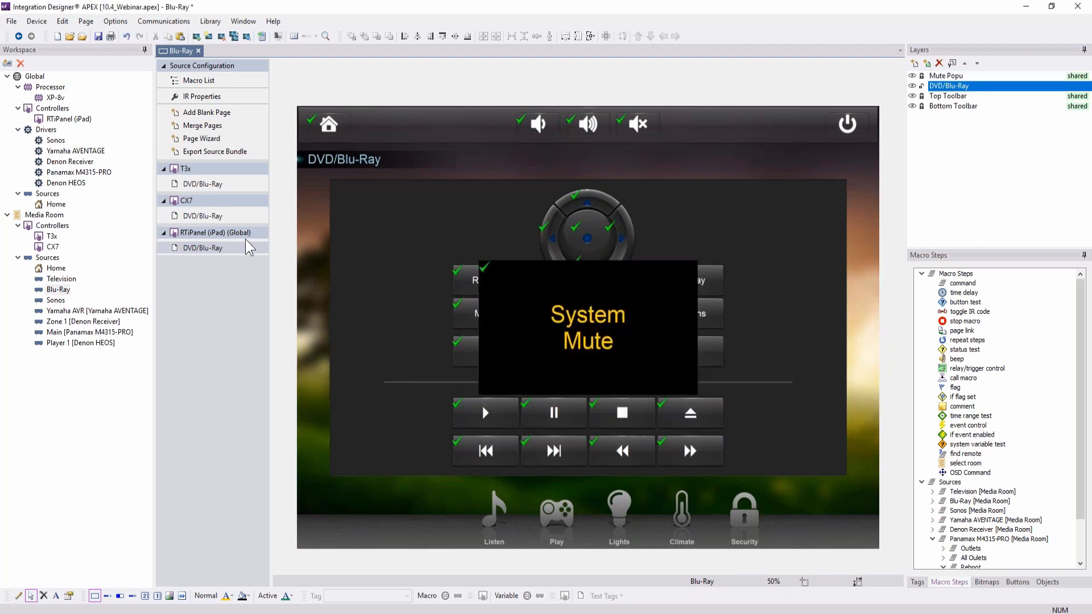
# Open the Sonos source's Music Player - Browse page for the iPad and unlock its Mute Popu layer
pyautogui.click(57, 299)
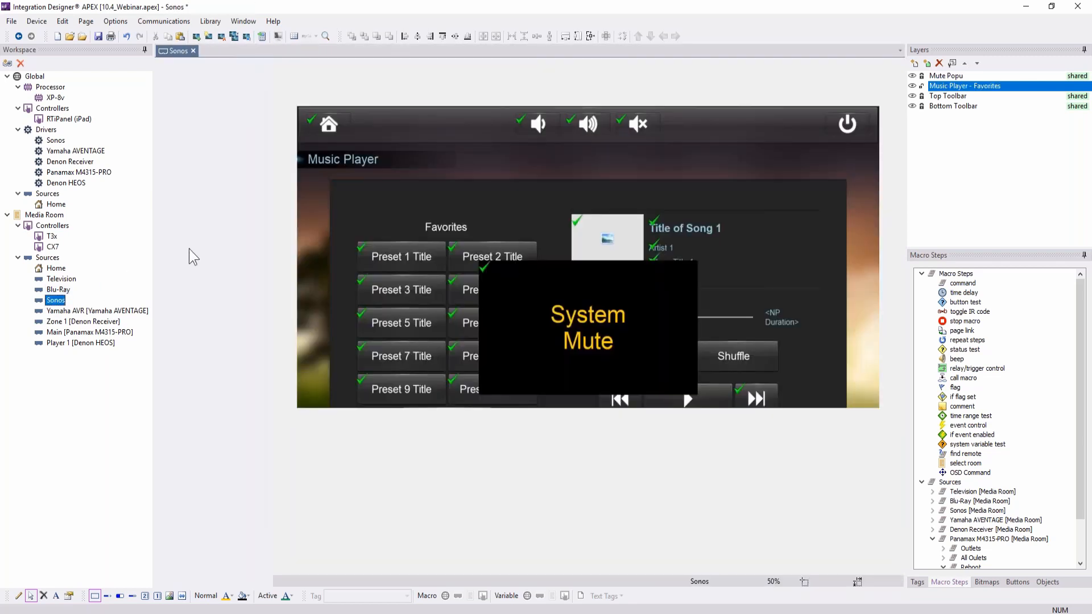
pyautogui.click(205, 287)
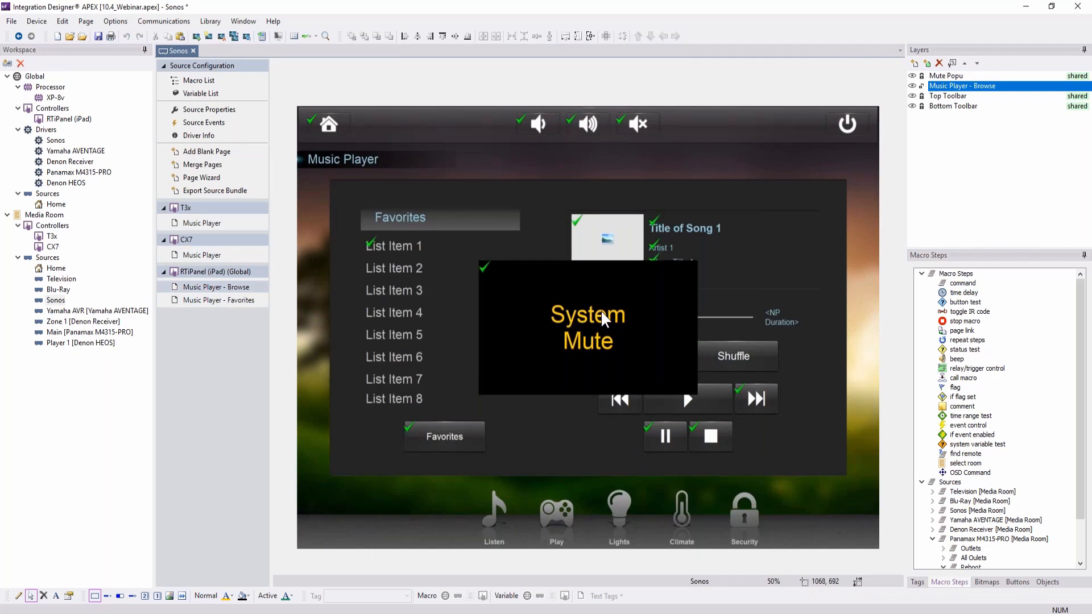
pyautogui.rightClick(608, 310)
pyautogui.click(591, 292)
pyautogui.moveTo(586, 312); pyautogui.dragTo(588, 312)
pyautogui.click(944, 87)
pyautogui.click(943, 77)
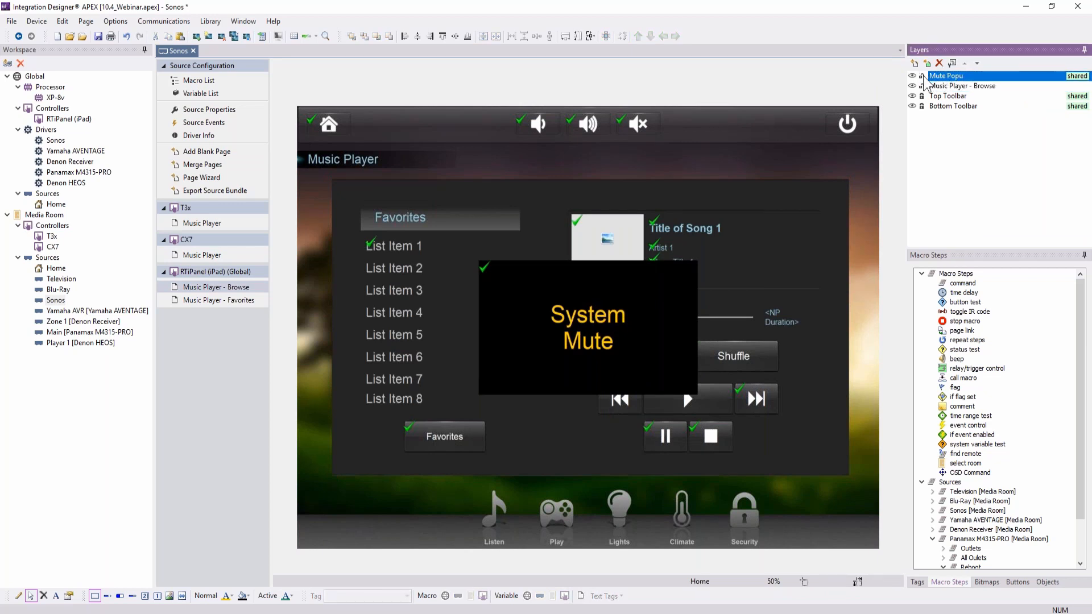
# Set the text size of the System Mute button on the shared layer to 42
pyautogui.rightClick(603, 328)
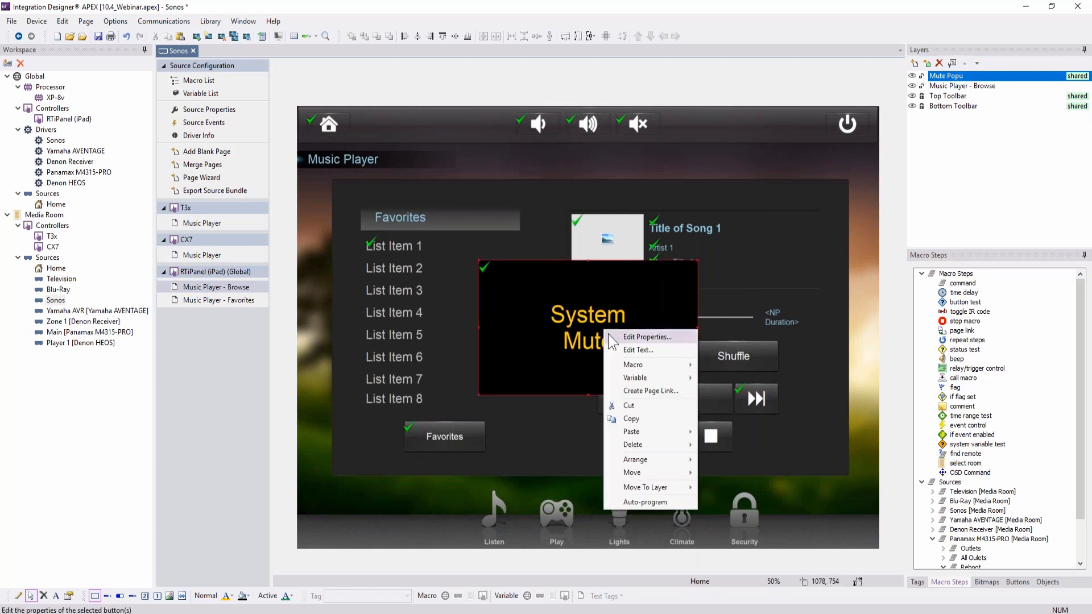
pyautogui.click(637, 348)
pyautogui.click(505, 245)
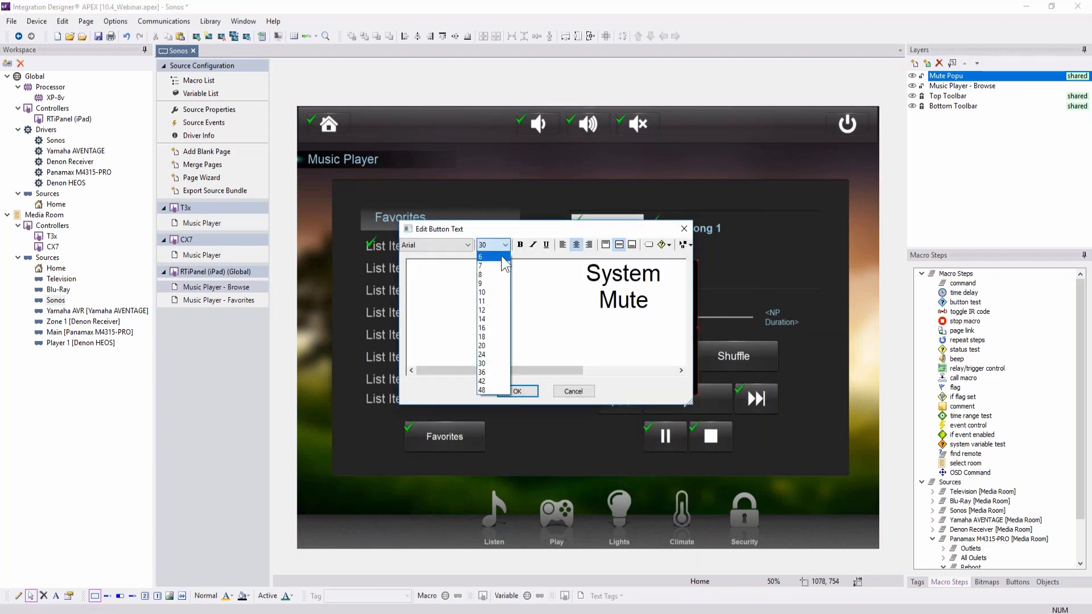
pyautogui.click(491, 379)
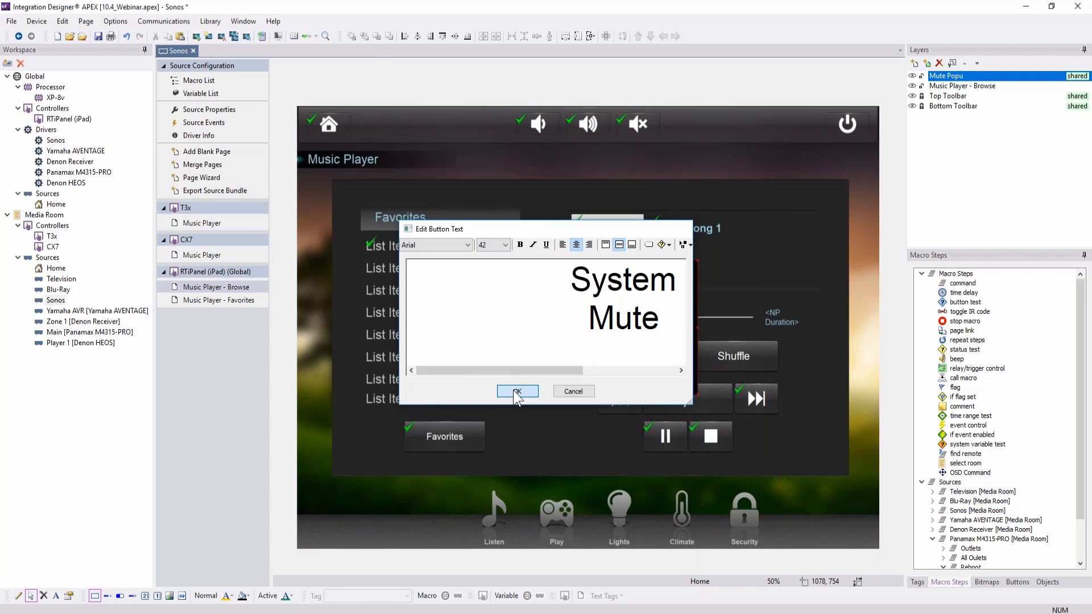
pyautogui.click(516, 391)
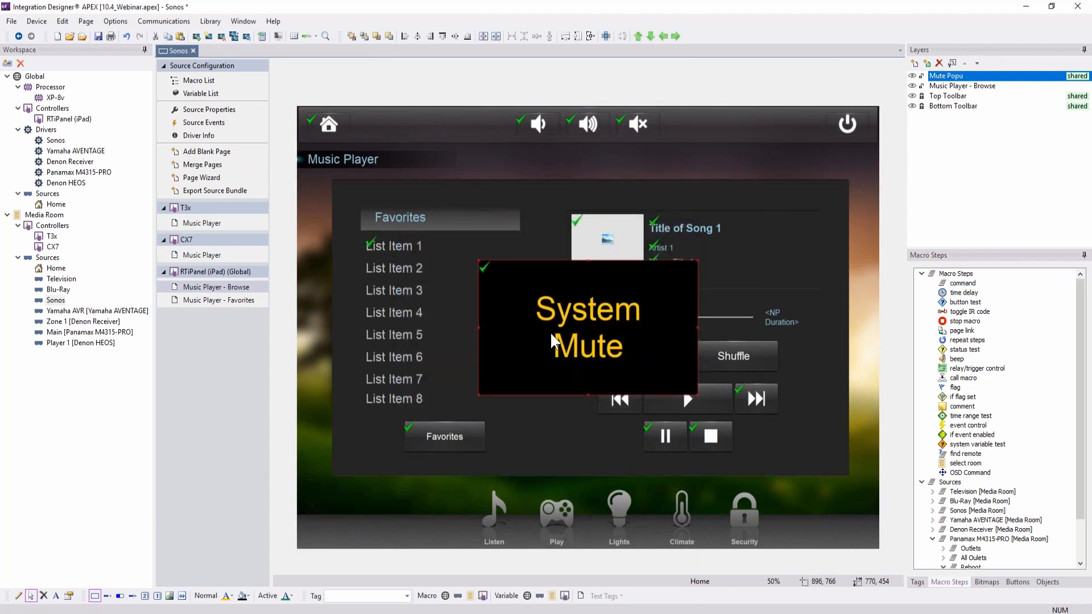
# Delete the Security button from the shared Bottom Toolbar layer on the Global Home page and check the Sonos iPad pages
pyautogui.click(66, 290)
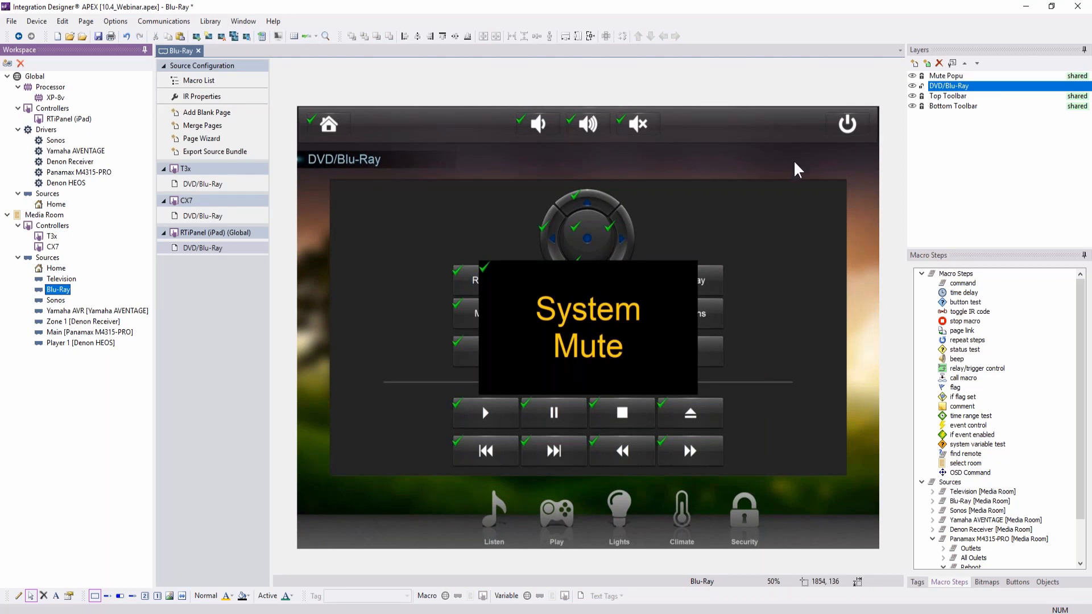
pyautogui.click(57, 268)
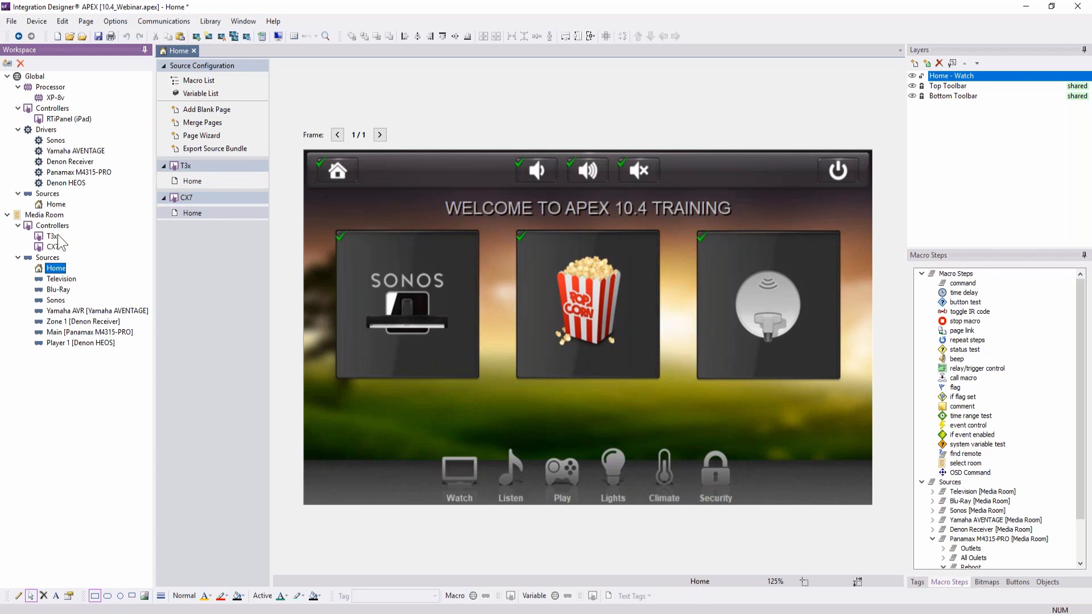
pyautogui.click(56, 204)
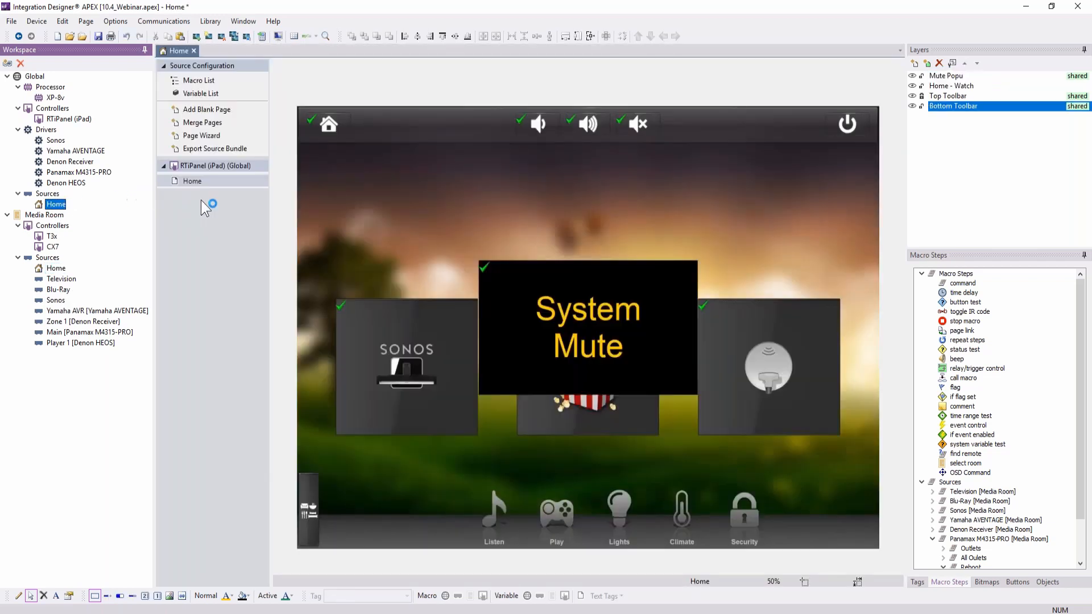
pyautogui.click(640, 333)
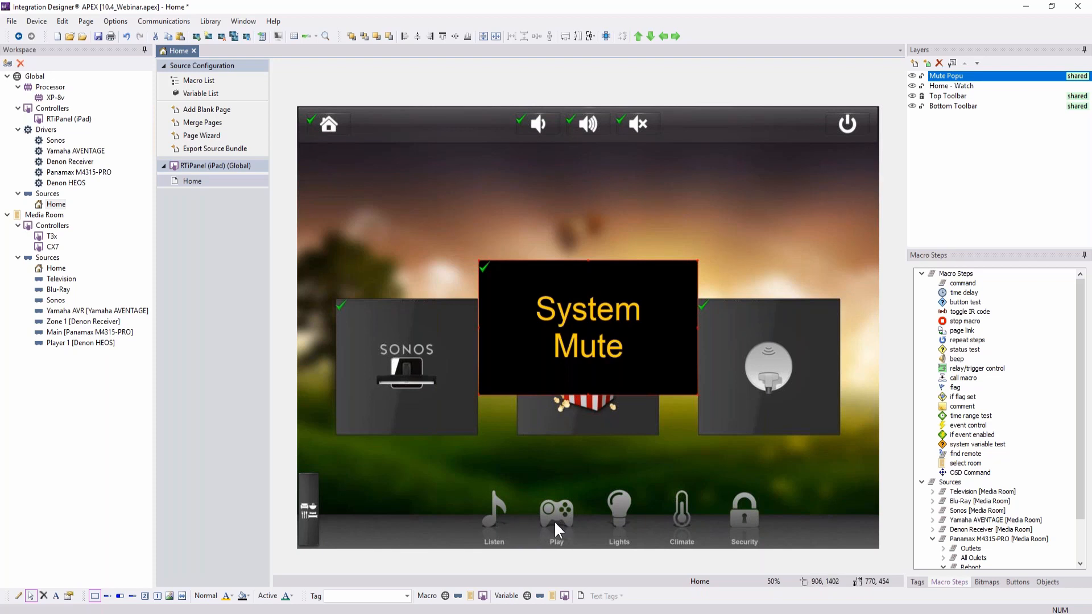
pyautogui.click(754, 518)
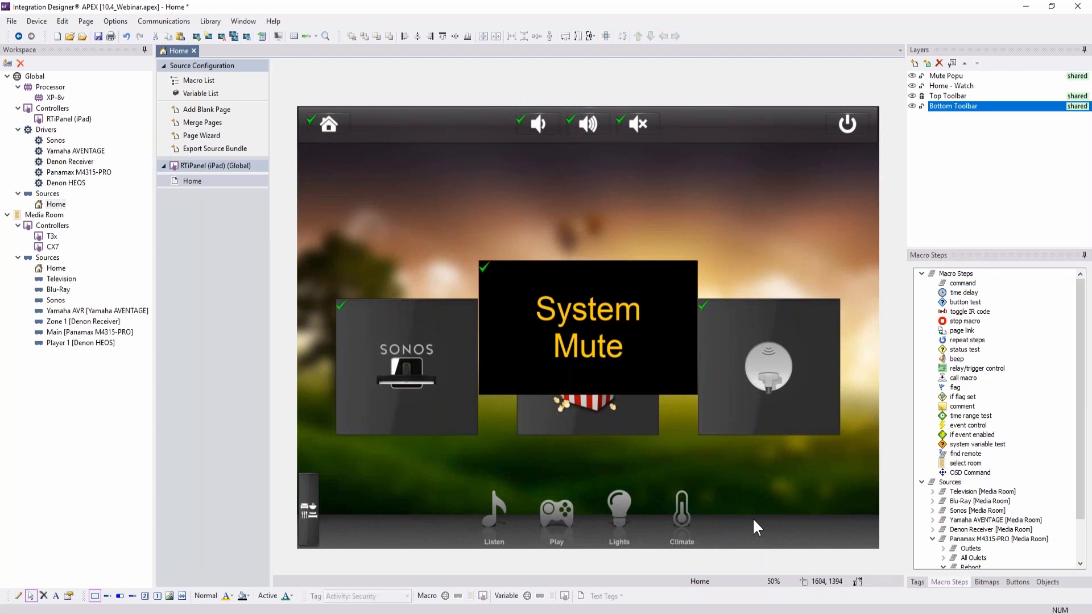
pyautogui.doubleClick(56, 299)
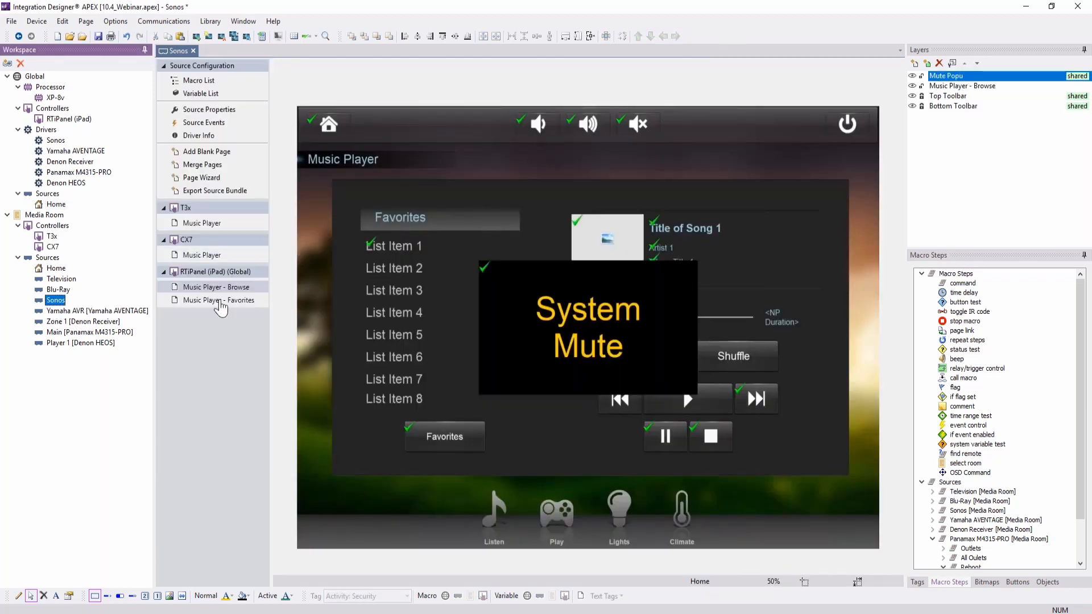
pyautogui.click(241, 302)
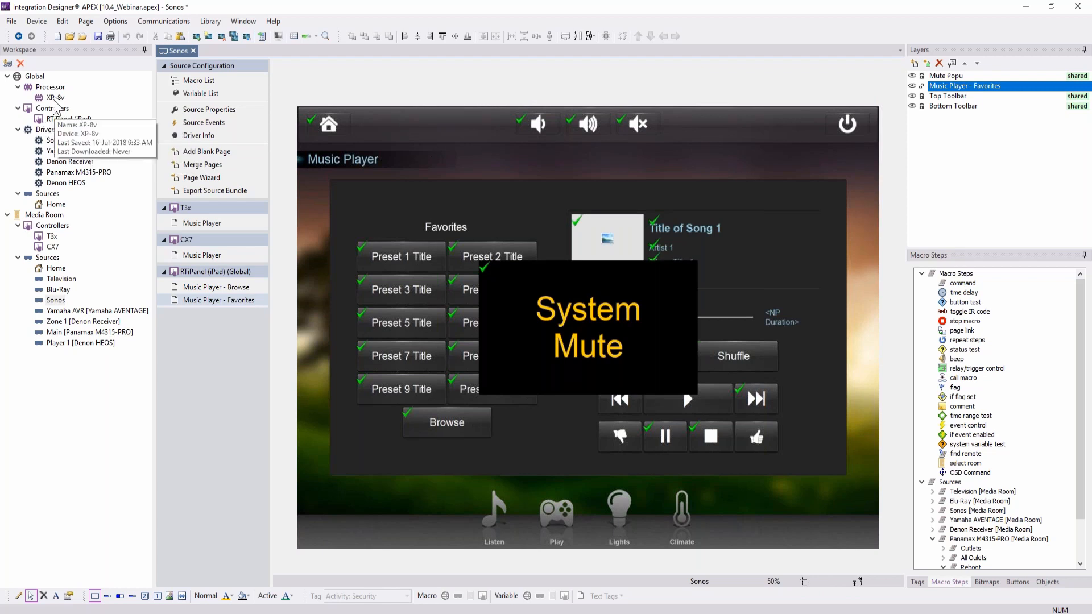
# Examine the source bundles offered for adding to the workspace, with the dialog widened to show every column
pyautogui.click(7, 62)
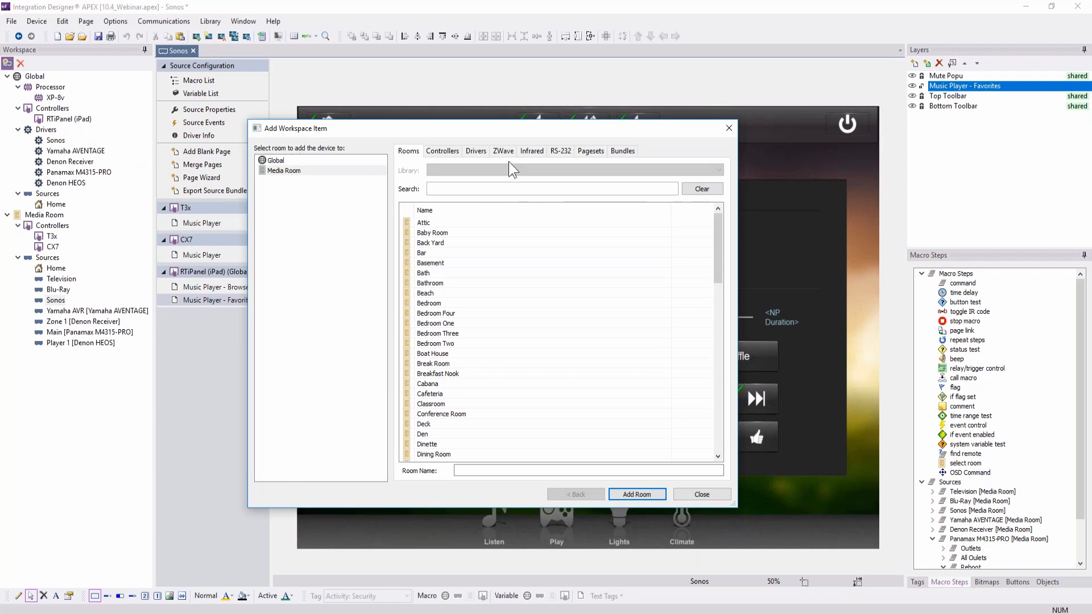
pyautogui.click(624, 151)
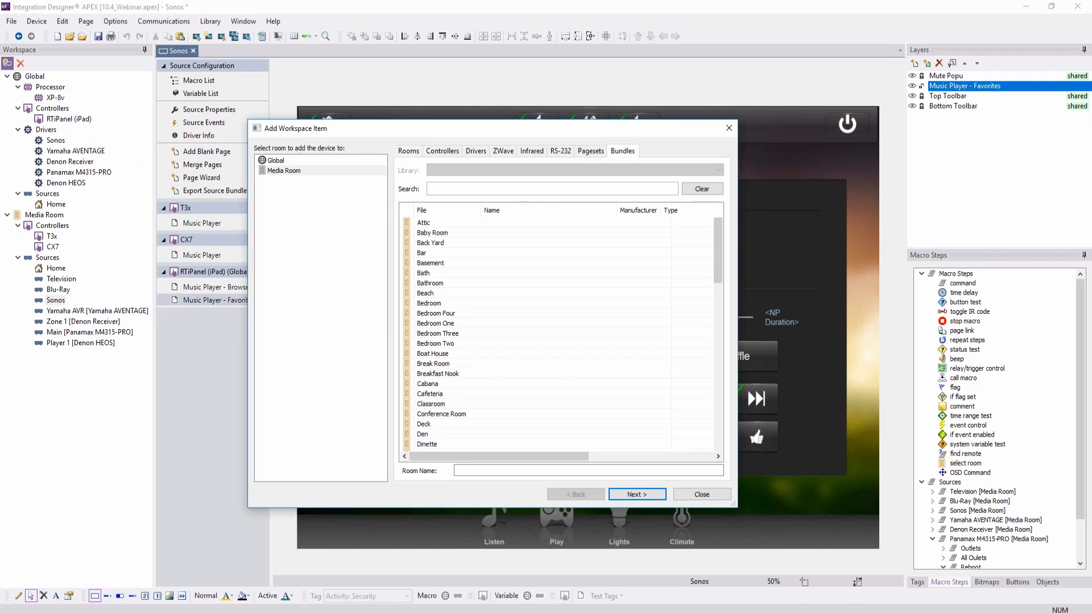
pyautogui.moveTo(737, 147); pyautogui.dragTo(842, 143)
pyautogui.moveTo(901, 138); pyautogui.dragTo(993, 138)
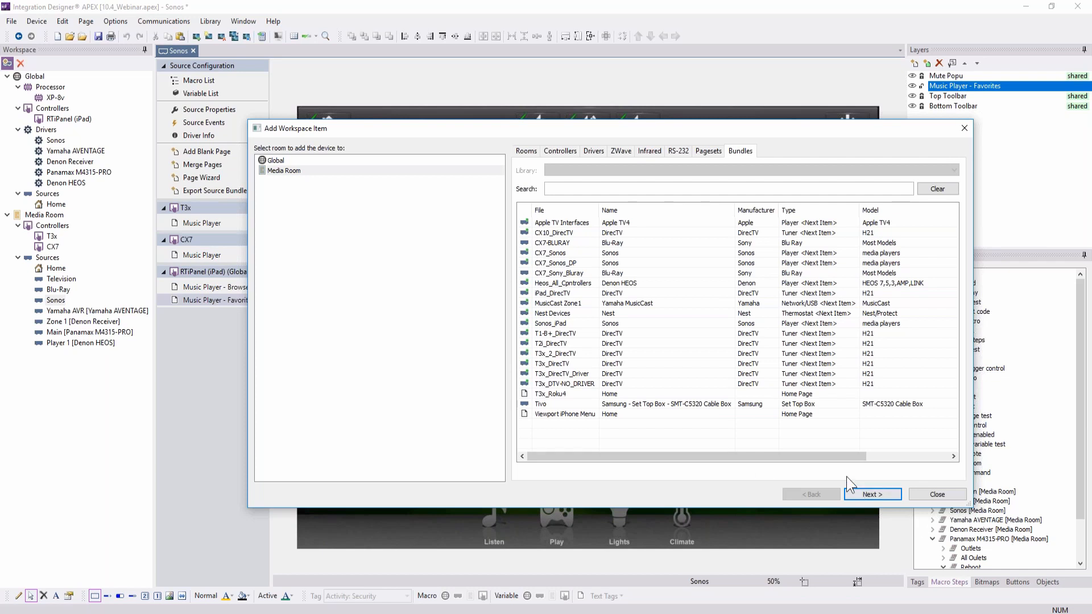
pyautogui.click(940, 493)
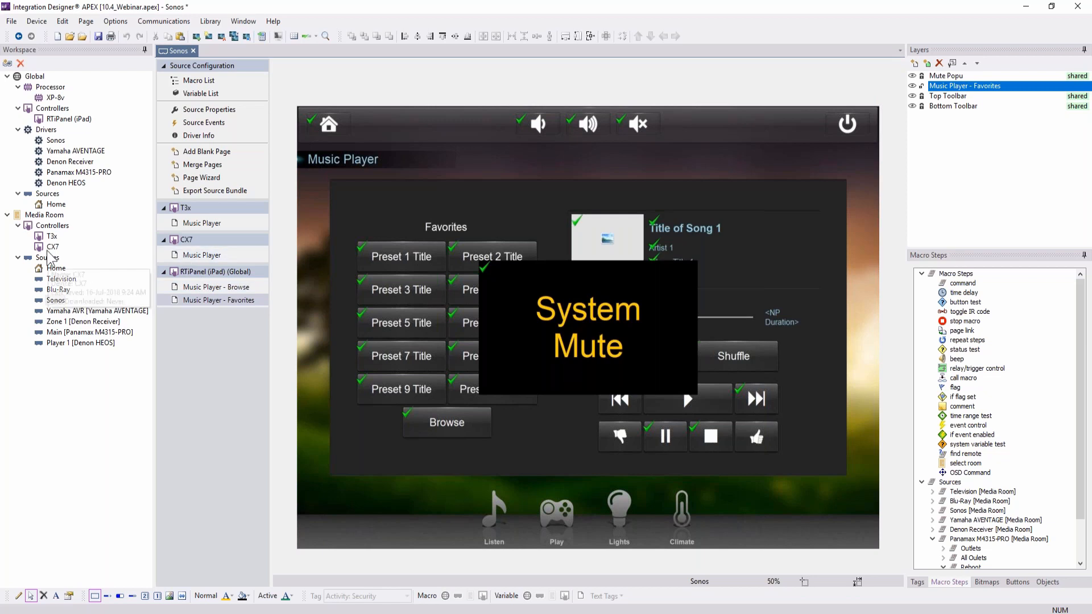
# Open the Blu-Ray source's CX7 page and inspect the tags of the Netflix and yellow buttons
pyautogui.click(57, 290)
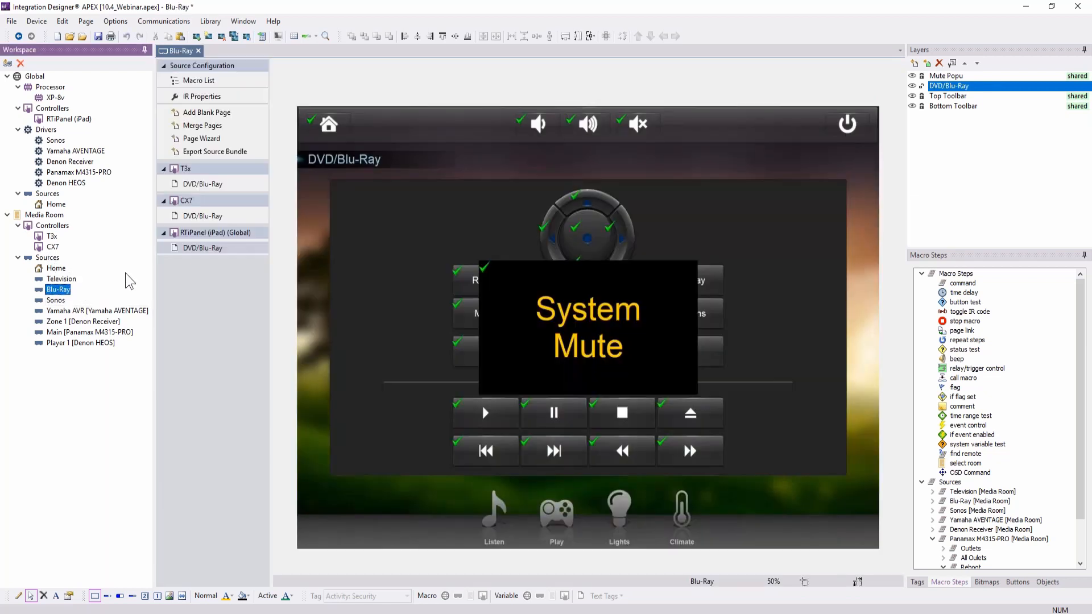
pyautogui.click(212, 230)
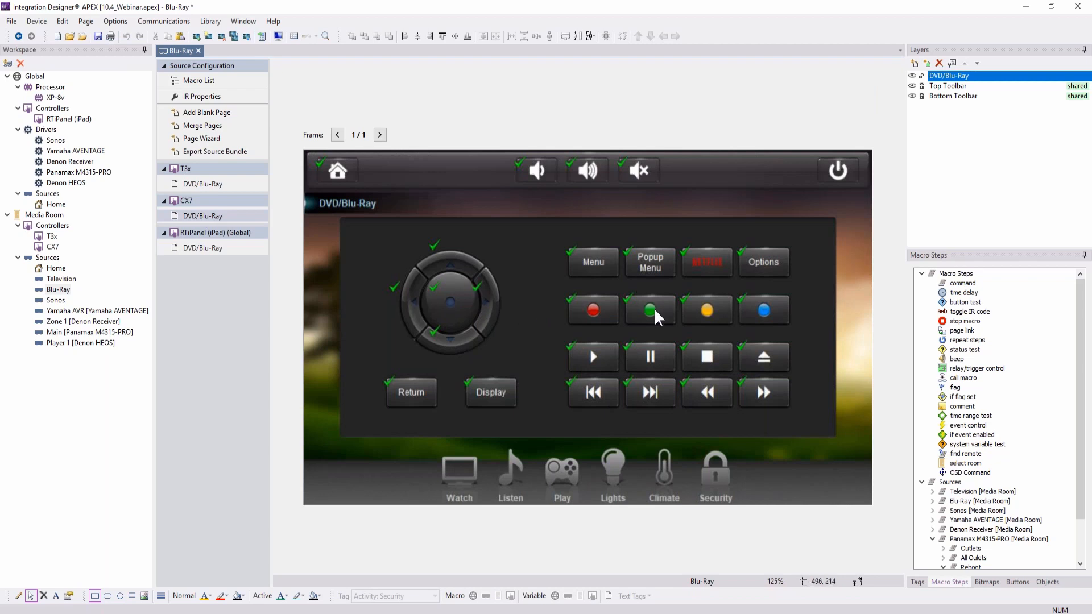
pyautogui.click(708, 276)
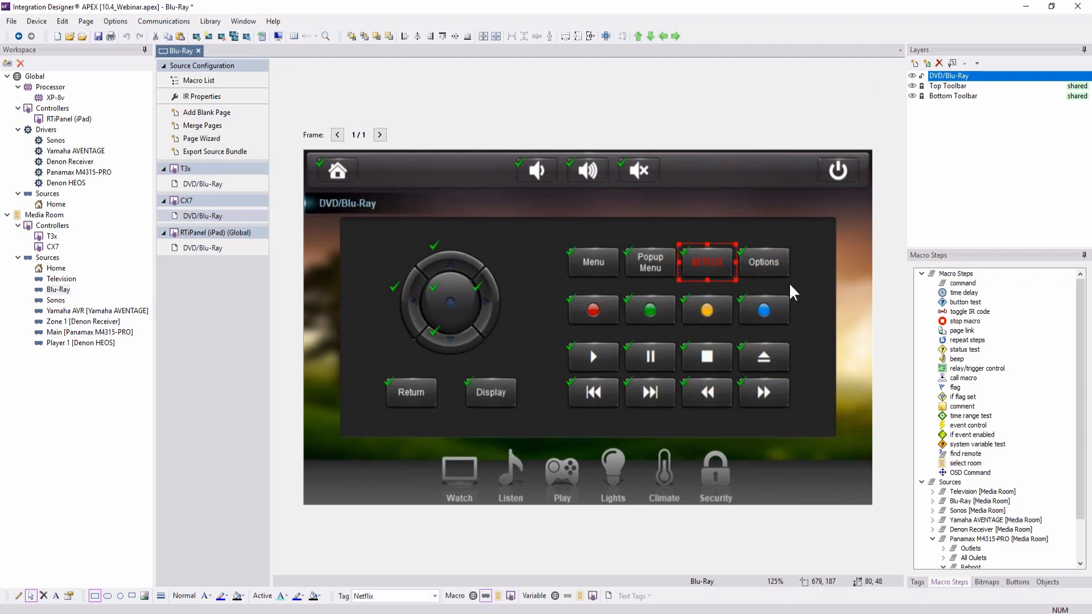
pyautogui.click(715, 310)
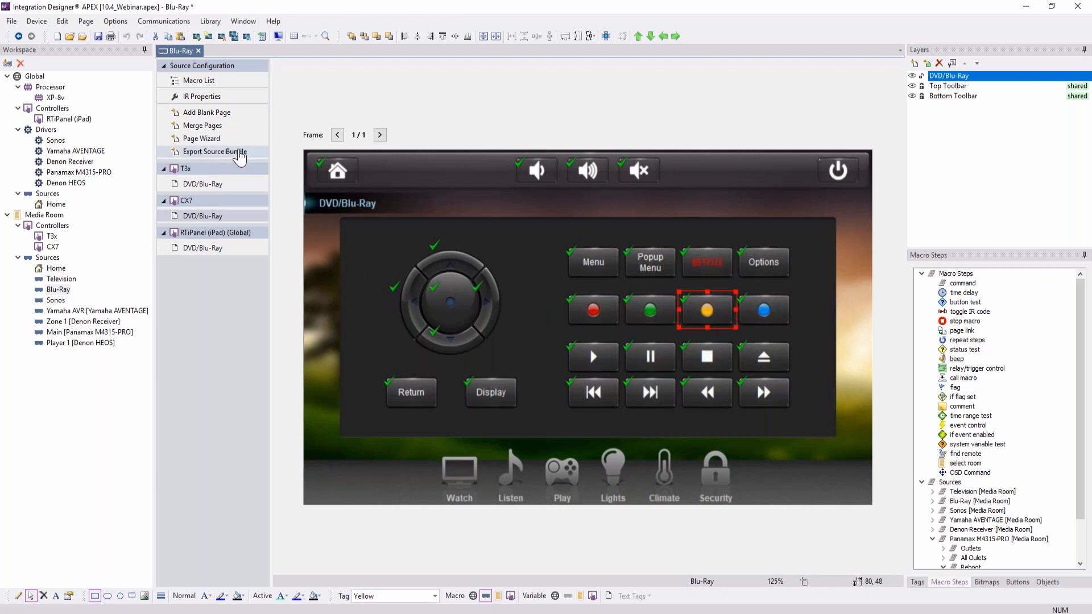
# Export the Blu-Ray source as a bundle named CX7_Sony_Blu-Ray, including only the Media Room CX7 controller
pyautogui.click(239, 153)
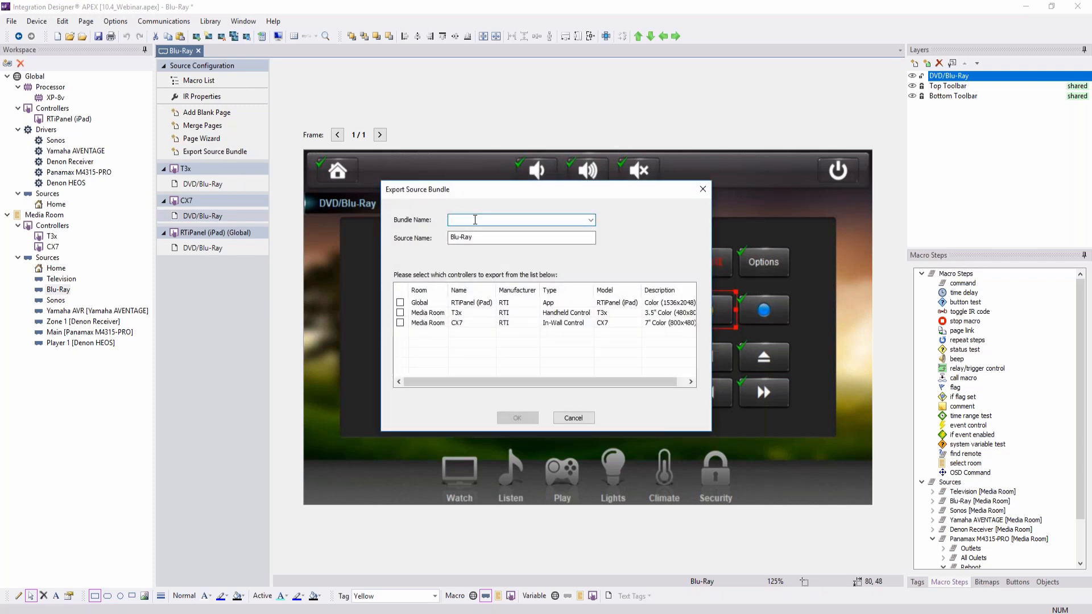
pyautogui.write('CX7_Sony_Bl')
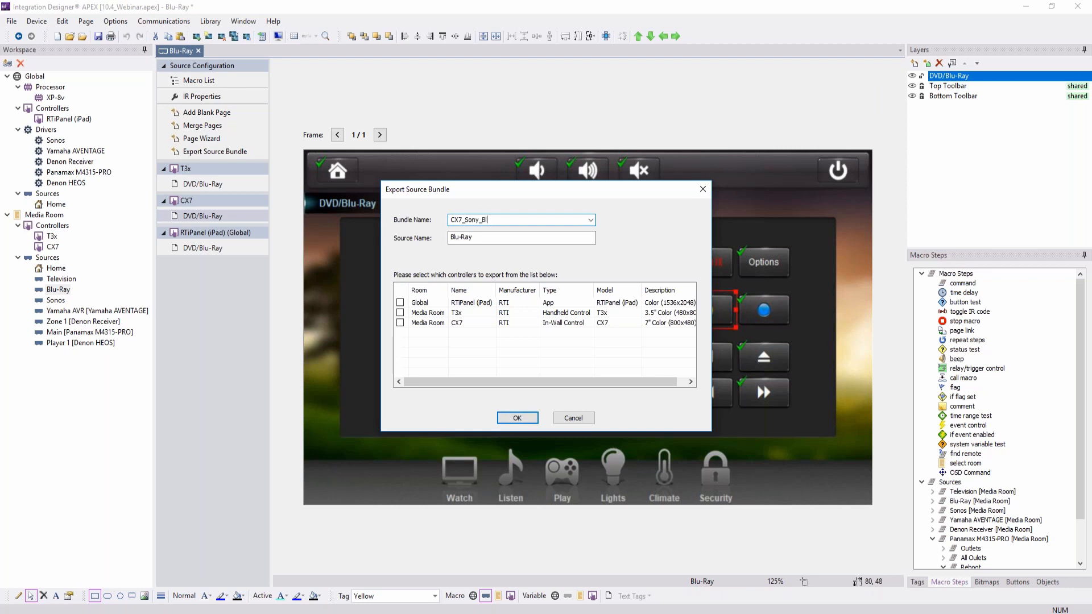
pyautogui.write('u-Ray')
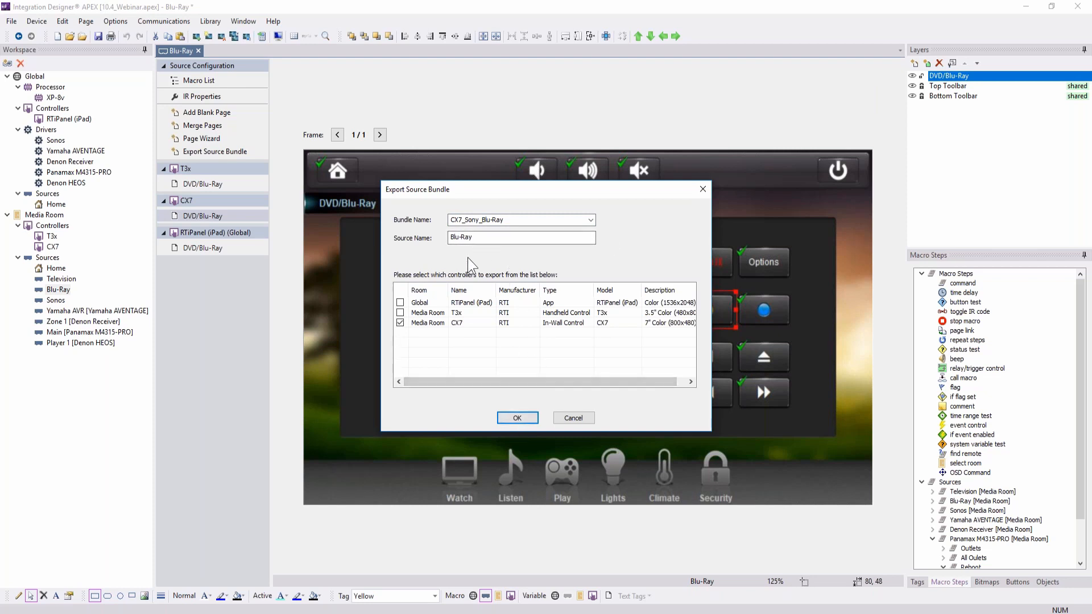
pyautogui.click(524, 419)
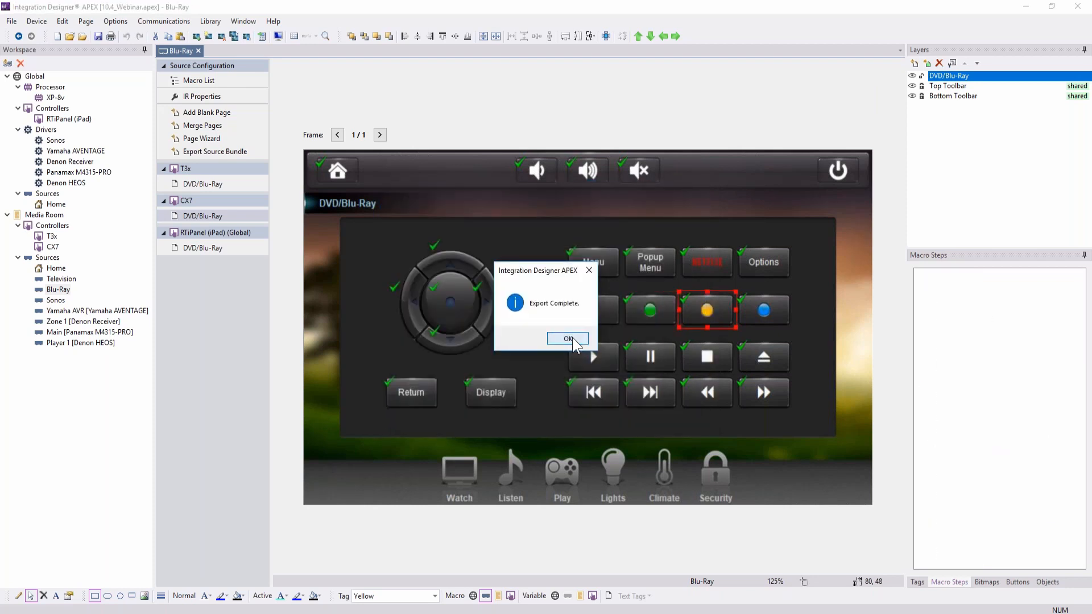
pyautogui.click(567, 339)
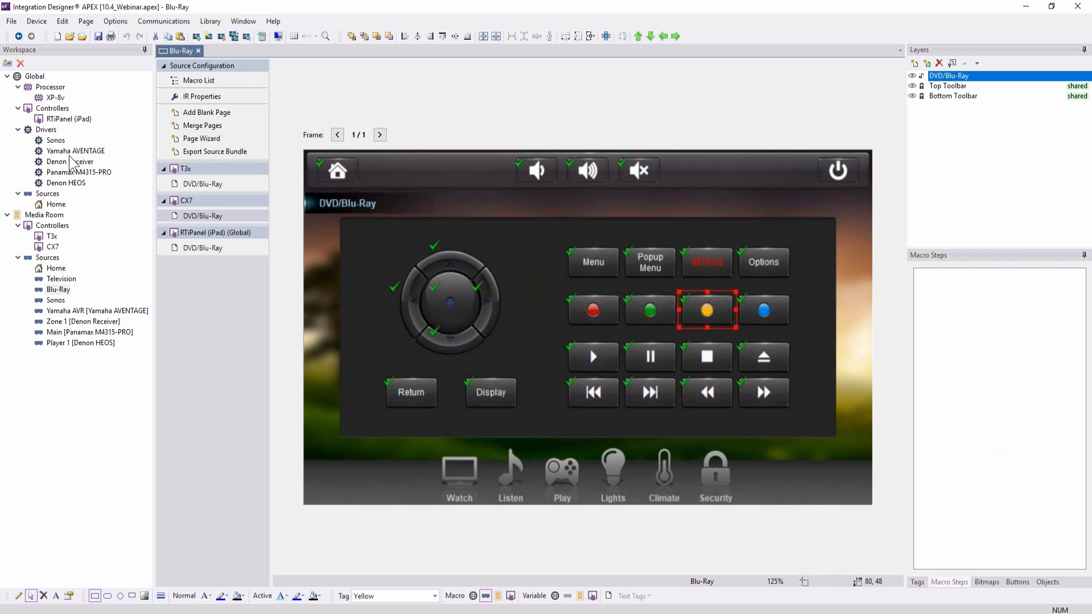
# Add a Basement room to the workspace
pyautogui.click(7, 62)
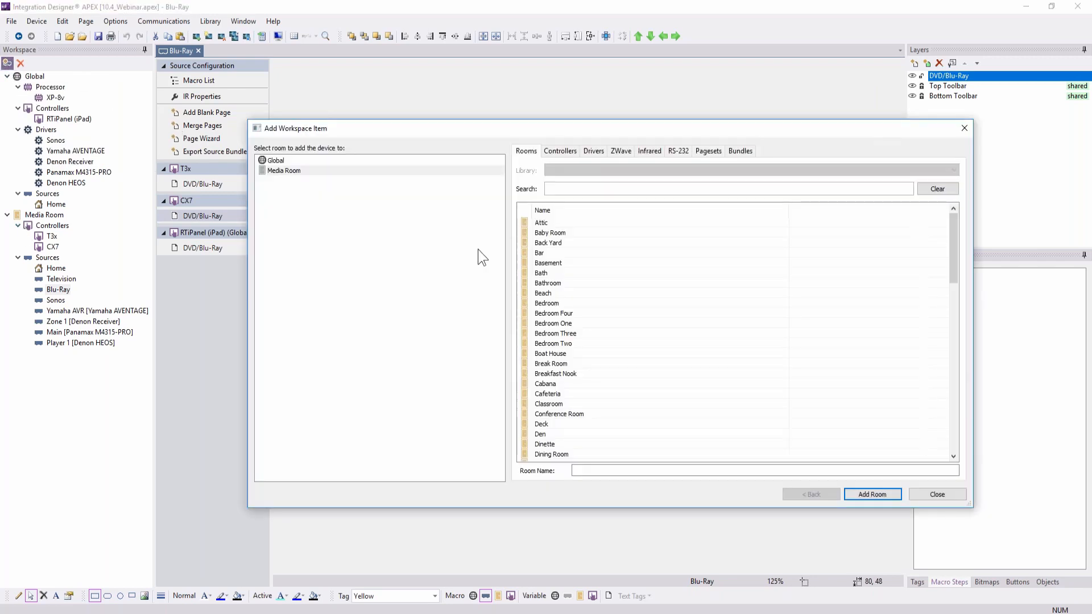
pyautogui.click(563, 263)
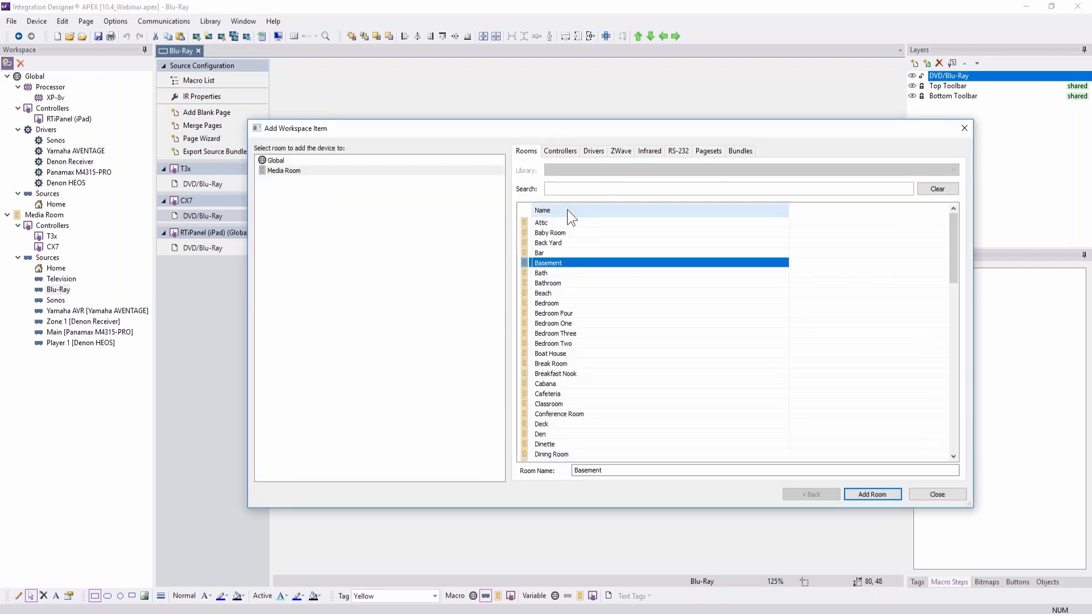
pyautogui.click(869, 494)
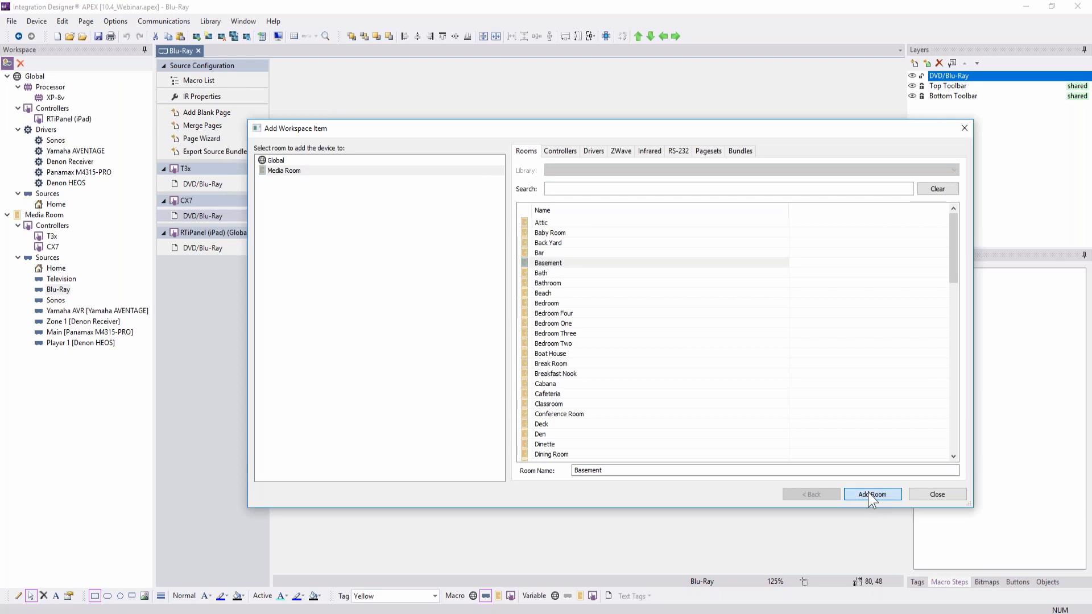
# Add a CX7 in-wall controller to the Basement room with the Obsidian page template and the Basement Home page
pyautogui.click(284, 181)
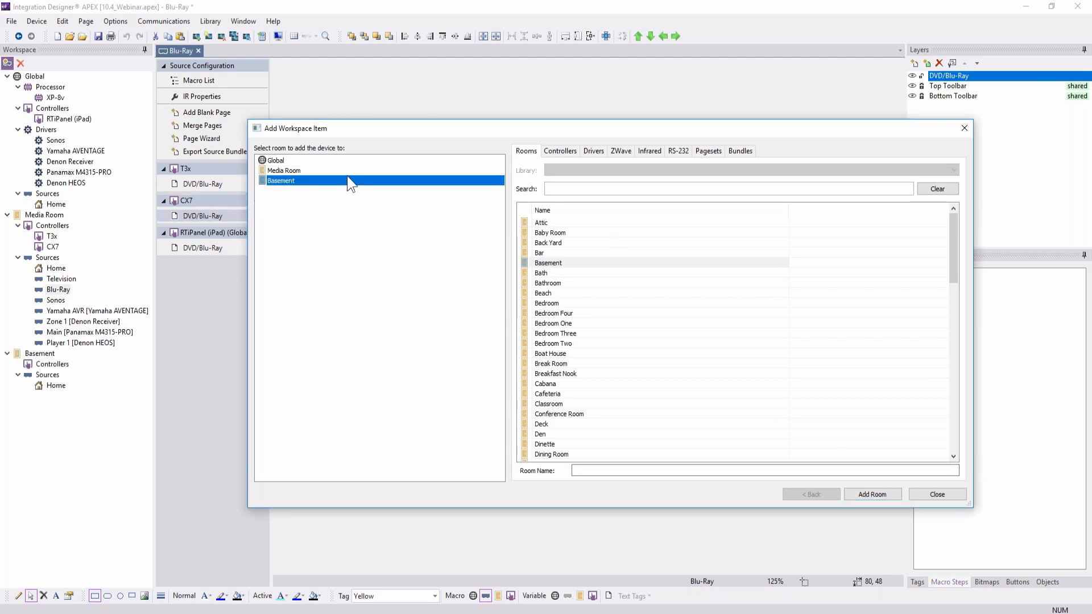
pyautogui.click(560, 151)
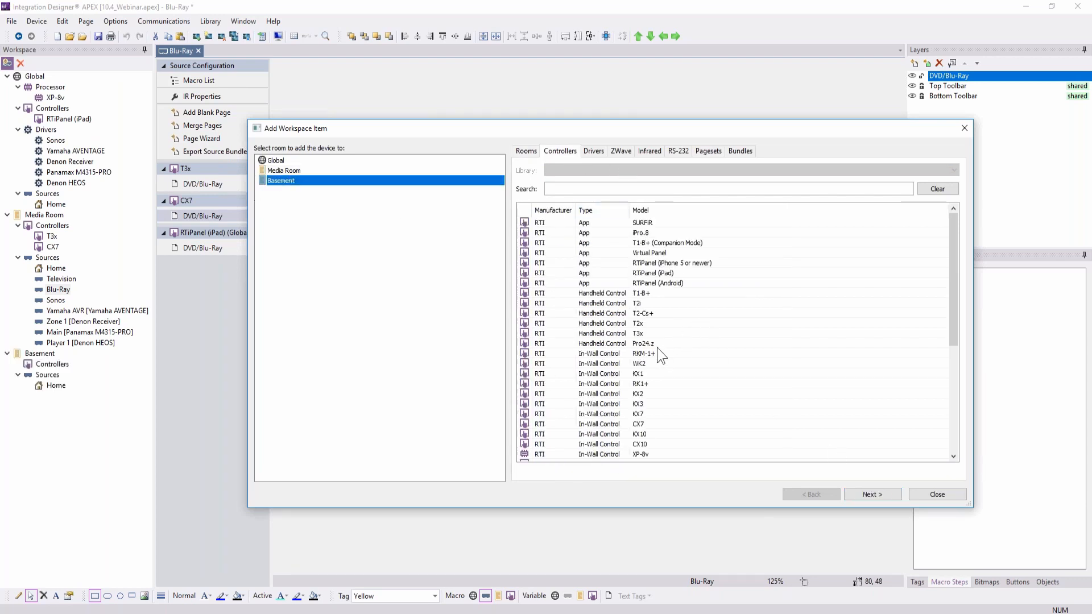
pyautogui.click(653, 423)
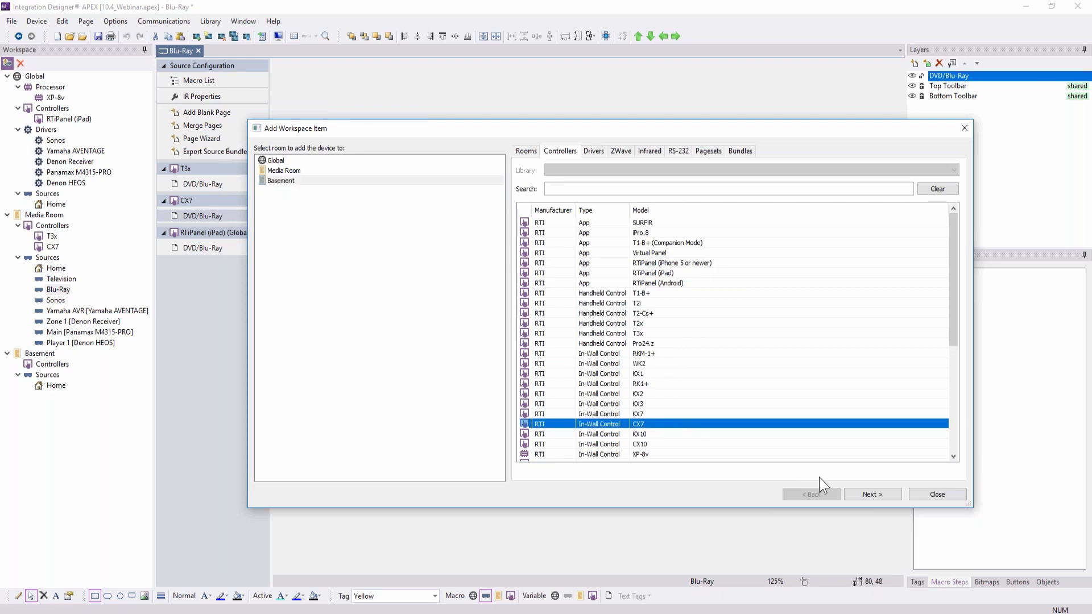
pyautogui.click(886, 493)
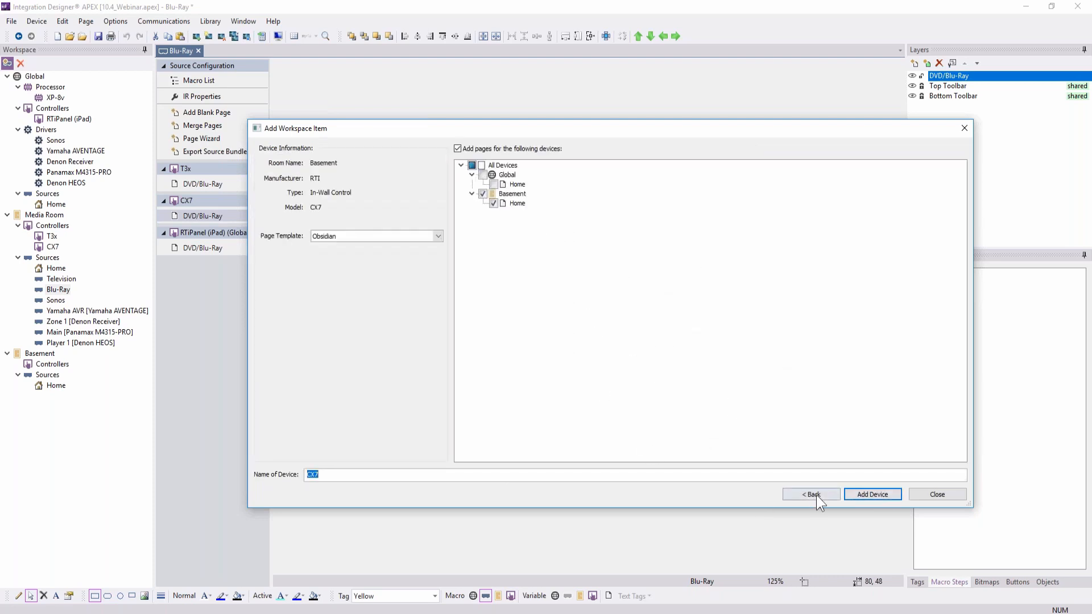
pyautogui.click(871, 495)
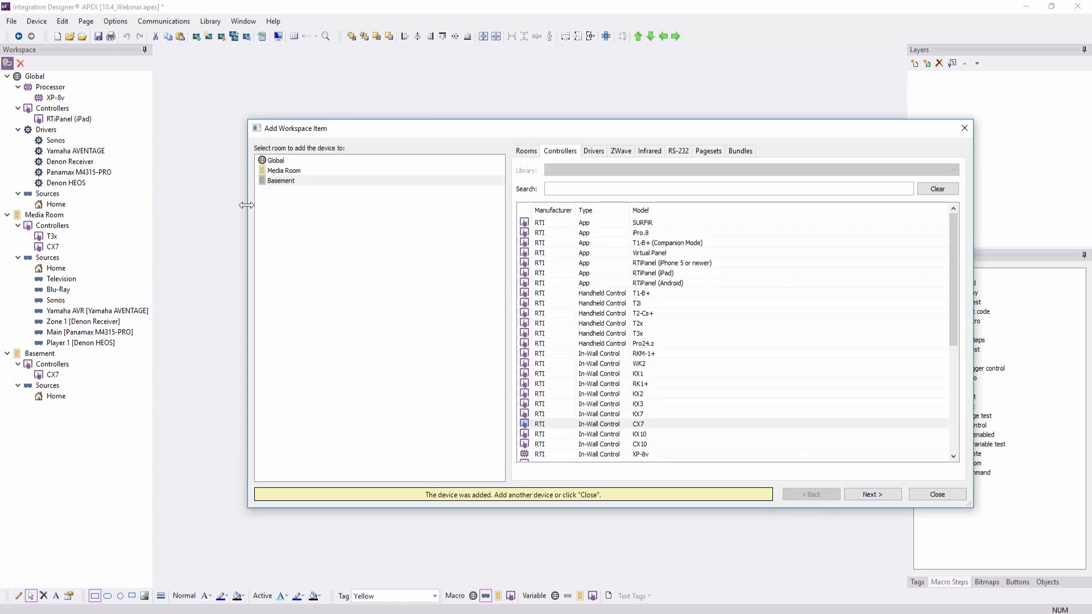
# Choose the CX7_Sony_Bluray bundle for the Basement room and set its output port to Port 4 [XP-8v]
pyautogui.click(740, 152)
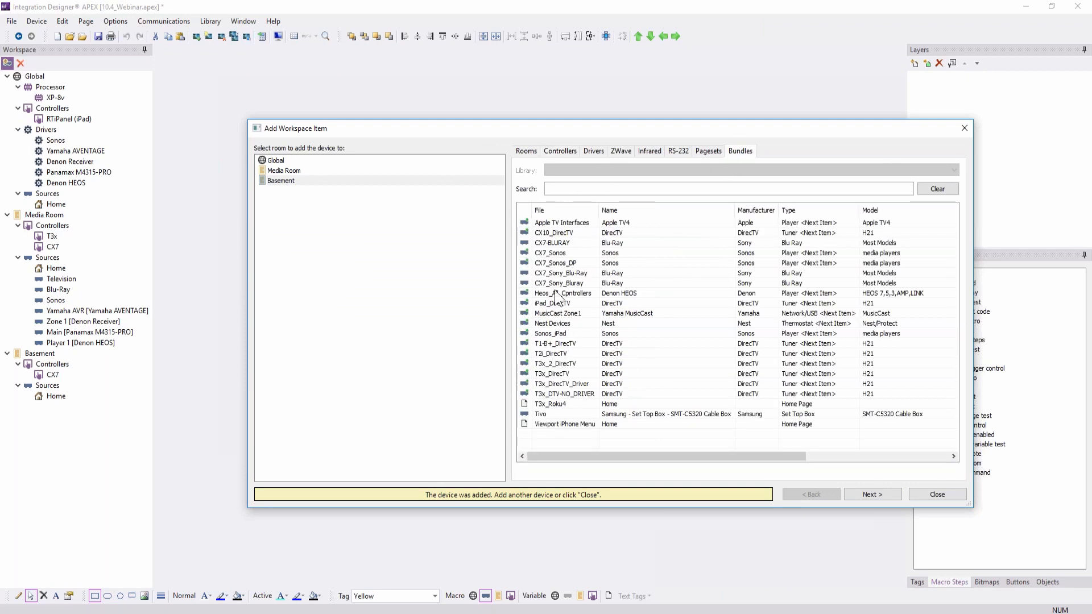
pyautogui.click(582, 283)
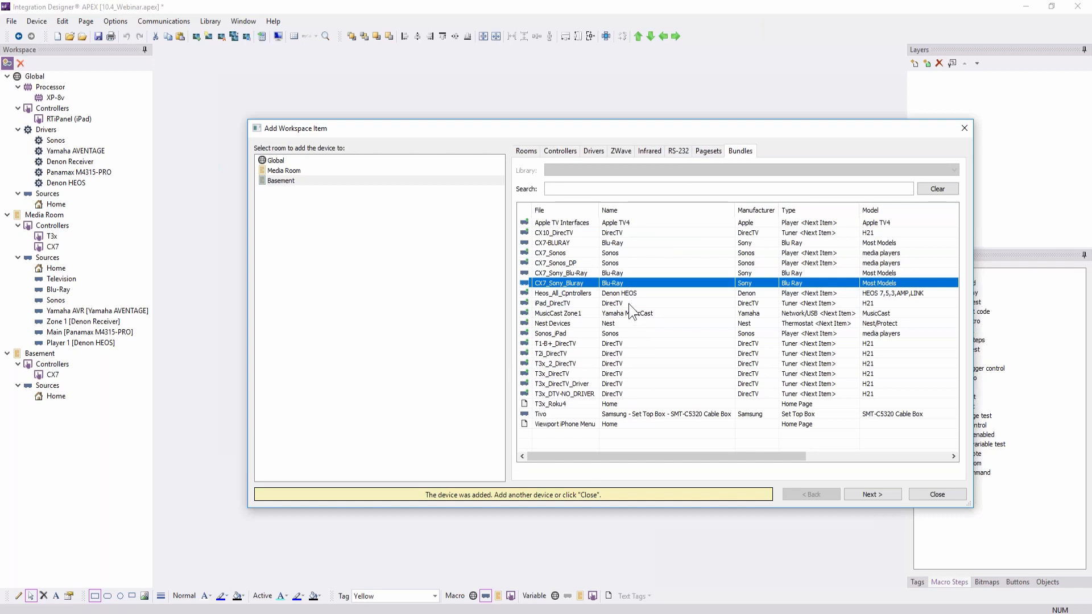
pyautogui.click(873, 494)
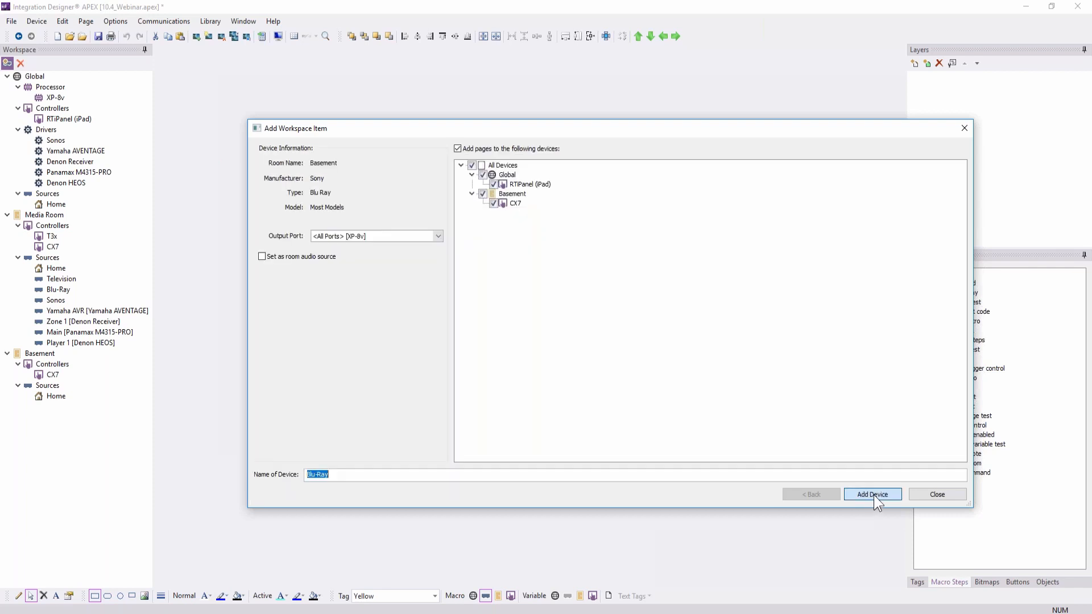
pyautogui.click(416, 236)
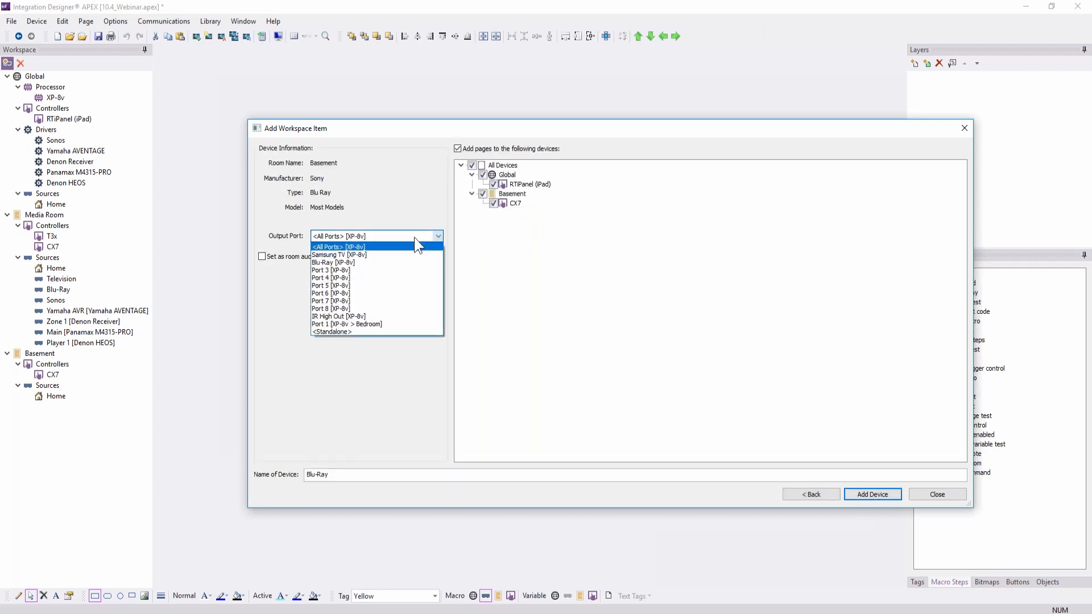
pyautogui.click(403, 276)
# Name the bundle's device Blu-Ray Basement, exclude the Global iPad from its pages and add it to the workspace
pyautogui.click(364, 476)
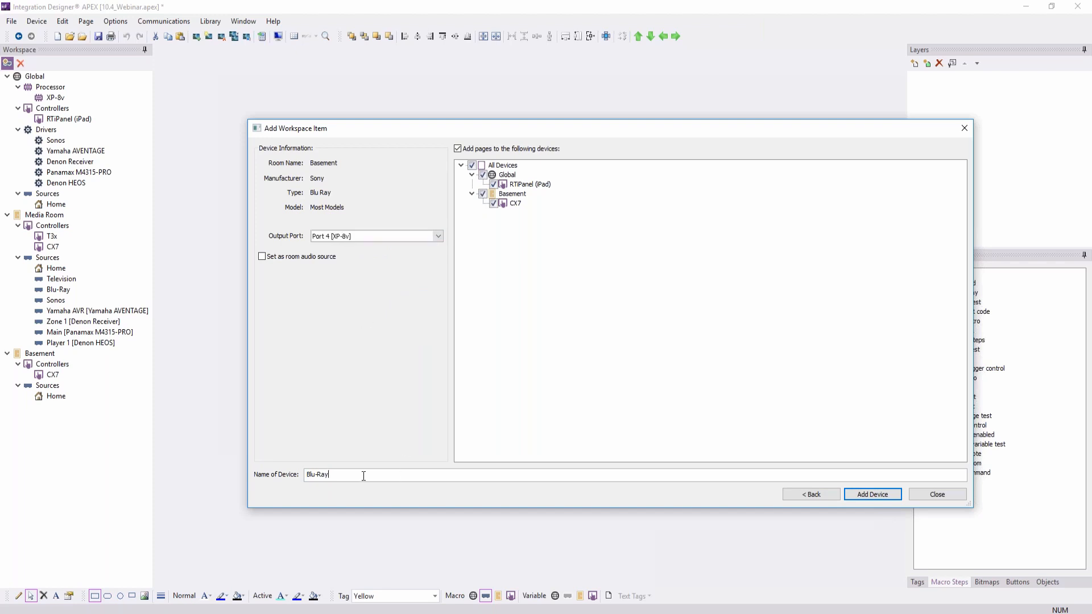
pyautogui.write('Basement')
pyautogui.click(493, 183)
pyautogui.click(493, 203)
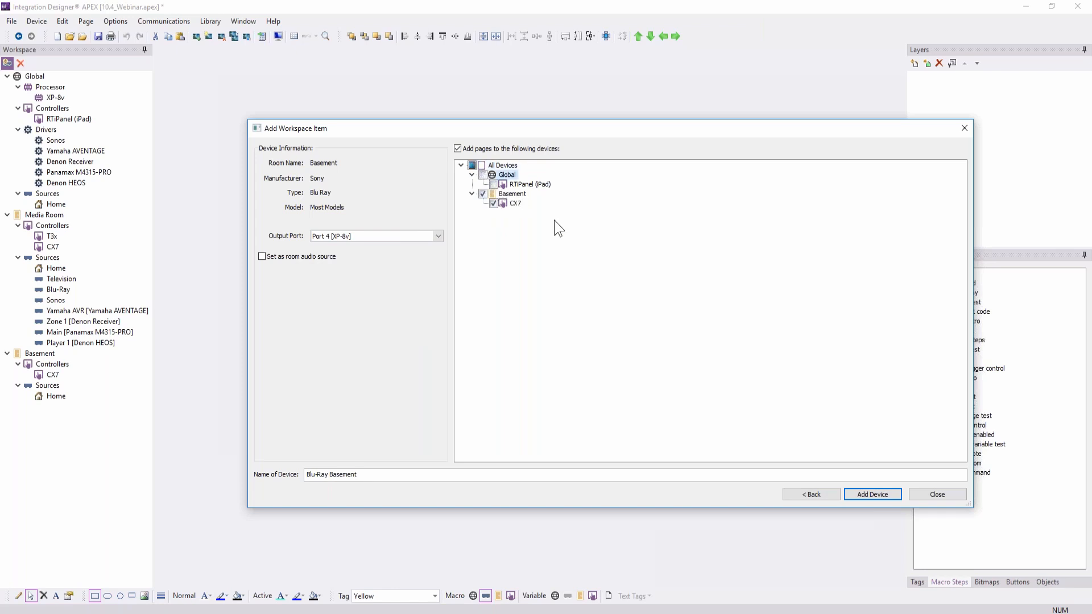
pyautogui.click(878, 495)
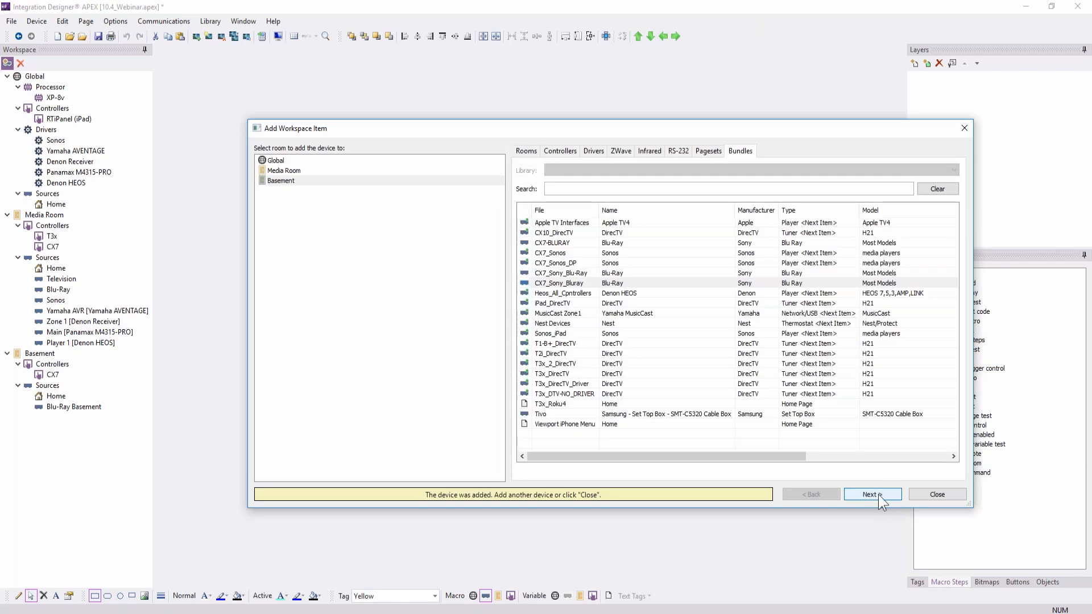
pyautogui.click(921, 494)
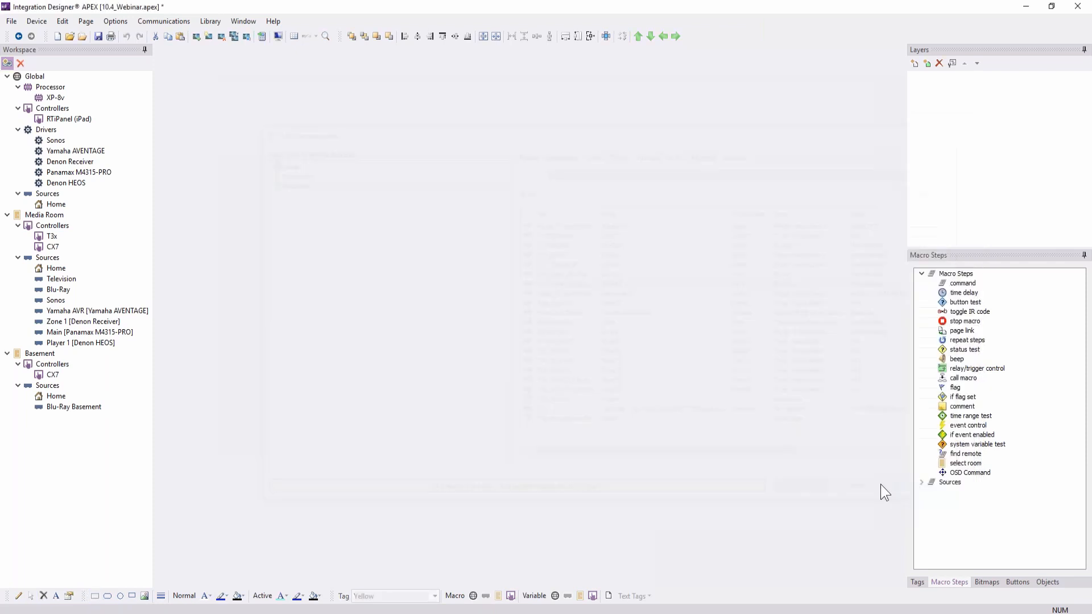
# Open the Blu-Ray Basement source's DVD/Blu-Ray page and inspect the Netflix and yellow buttons
pyautogui.doubleClick(64, 407)
pyautogui.click(202, 184)
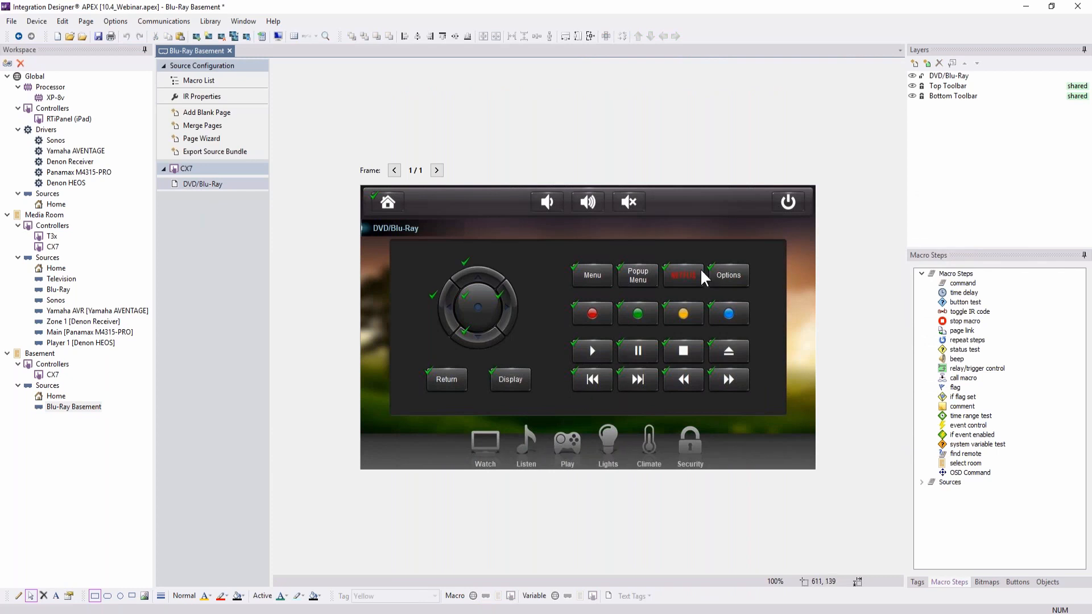
pyautogui.click(687, 275)
pyautogui.click(688, 317)
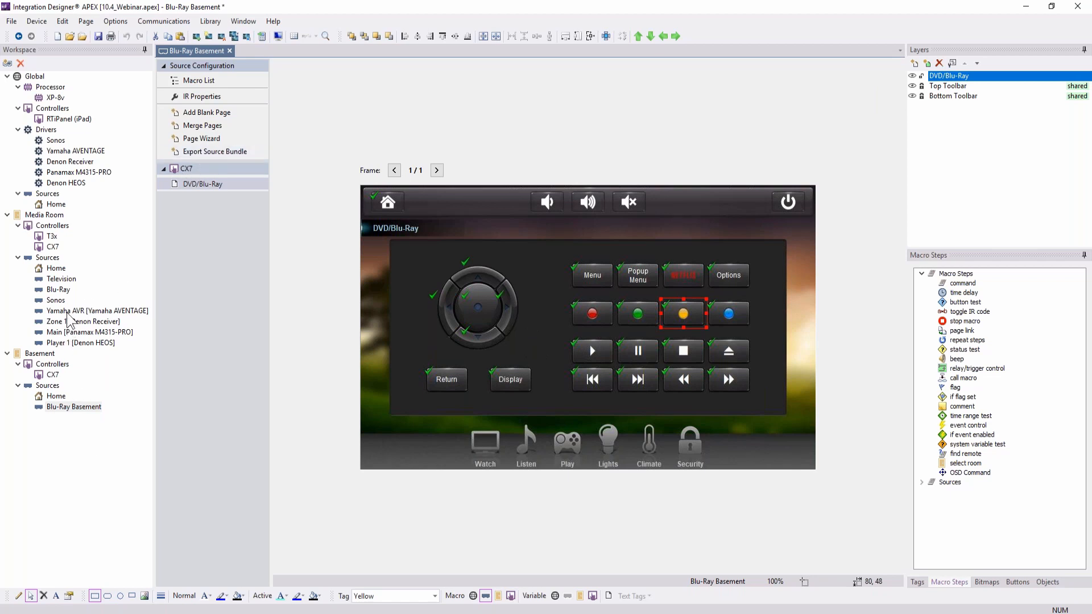
# Examine the bundle export settings of the Media Room Sonos source, including Include Driver Properties, and cancel the export
pyautogui.click(59, 300)
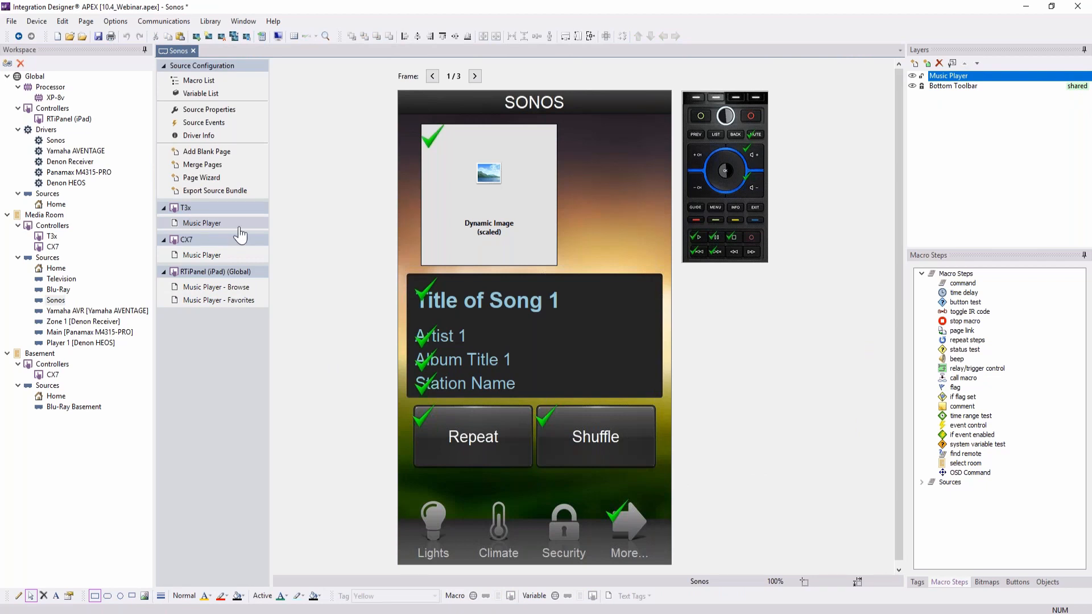
pyautogui.click(190, 192)
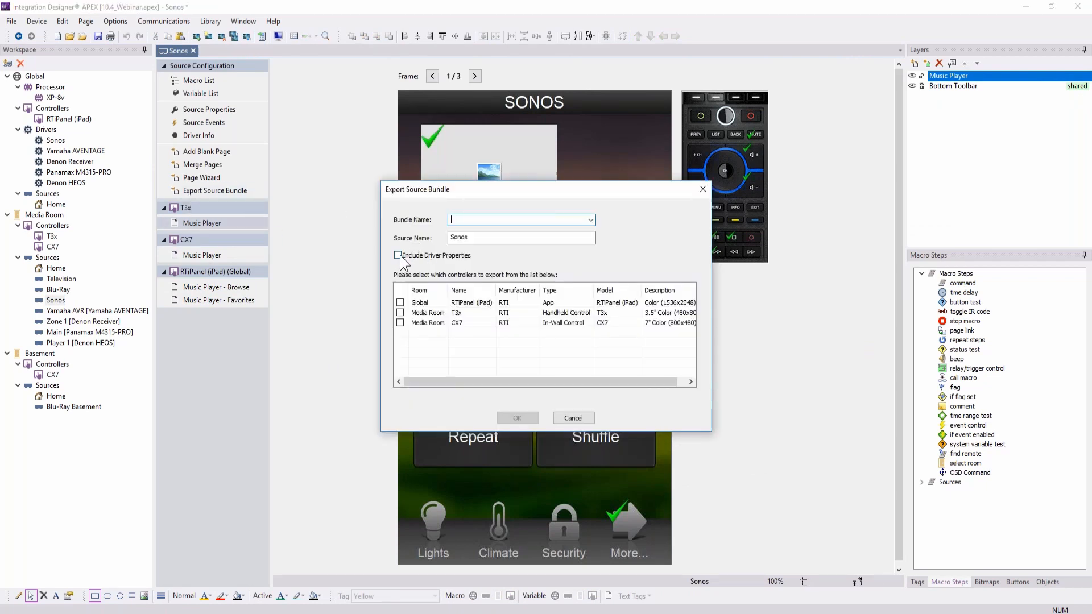
pyautogui.click(398, 255)
pyautogui.click(398, 256)
pyautogui.click(581, 412)
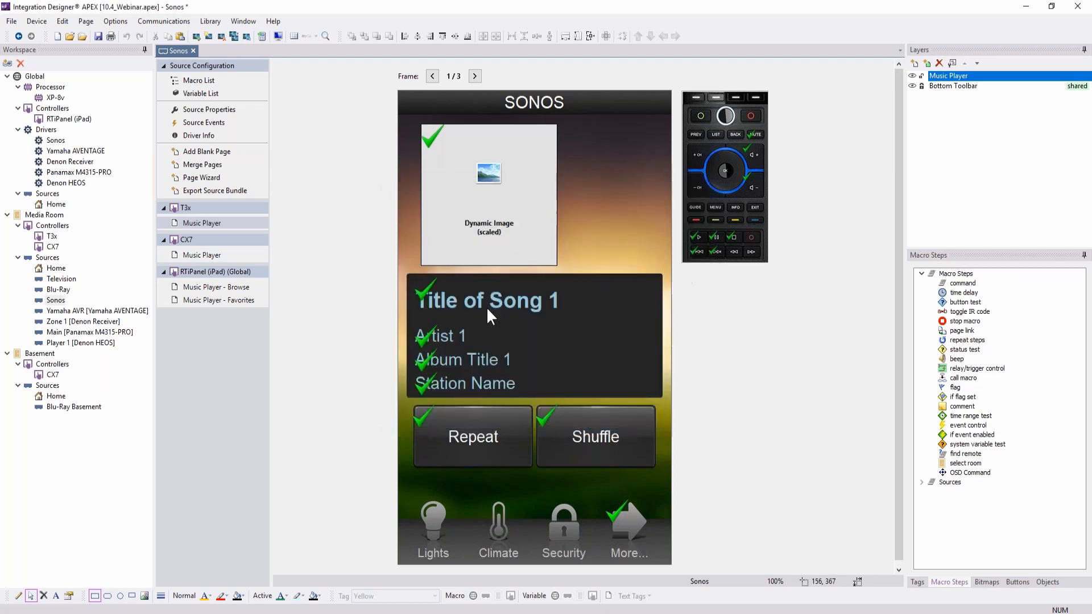
# Review the list of source bundles available for the Media Room without adding any
pyautogui.click(7, 63)
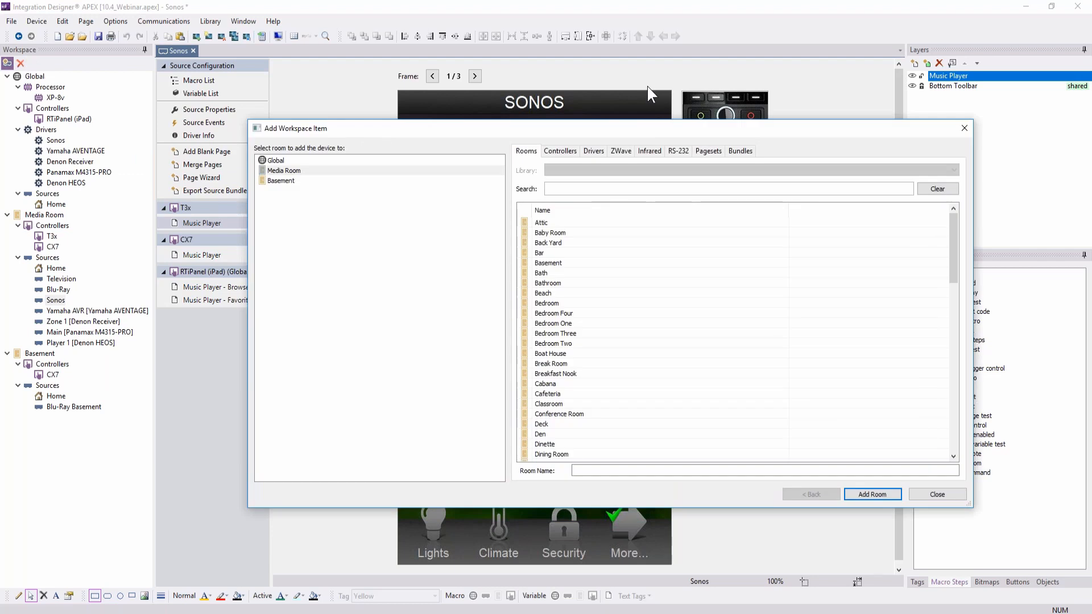
pyautogui.click(740, 150)
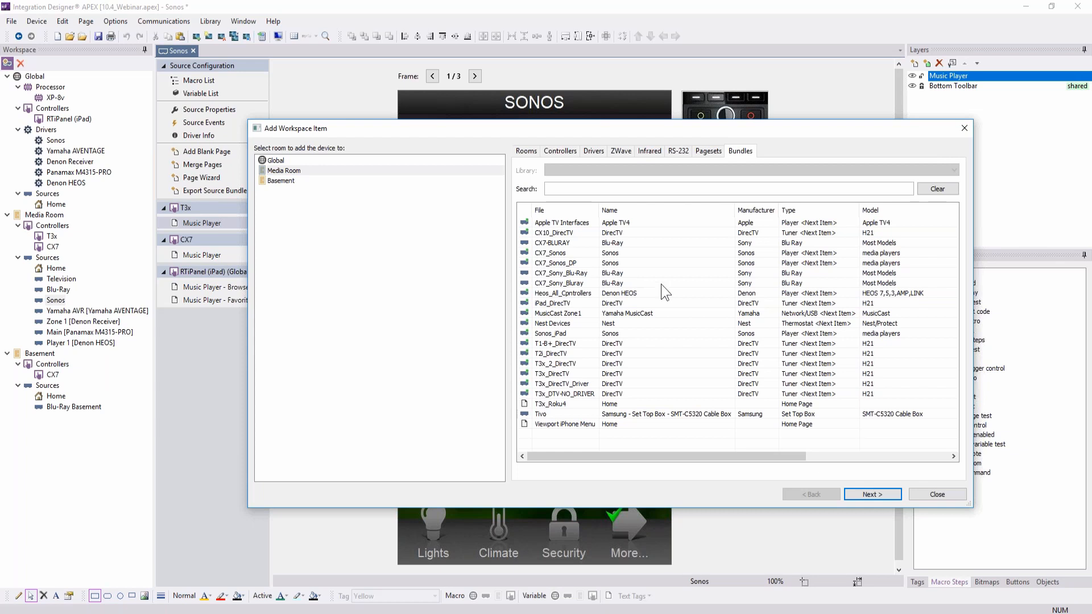
pyautogui.click(953, 499)
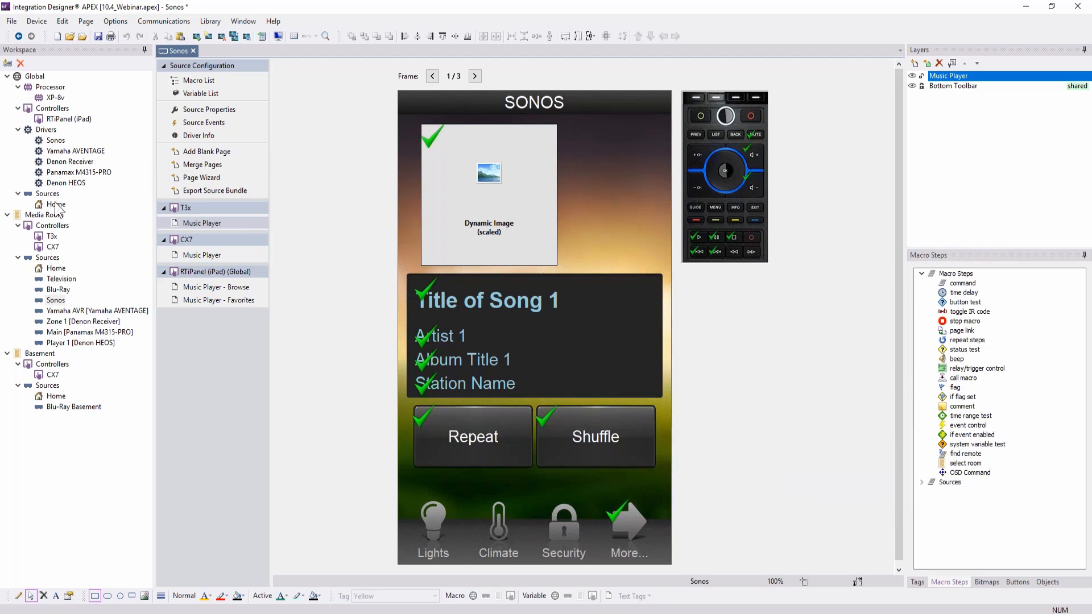
# Open the Home page of the Global RTiPanel (iPad) controller and hide its Mute Popu layer
pyautogui.click(70, 119)
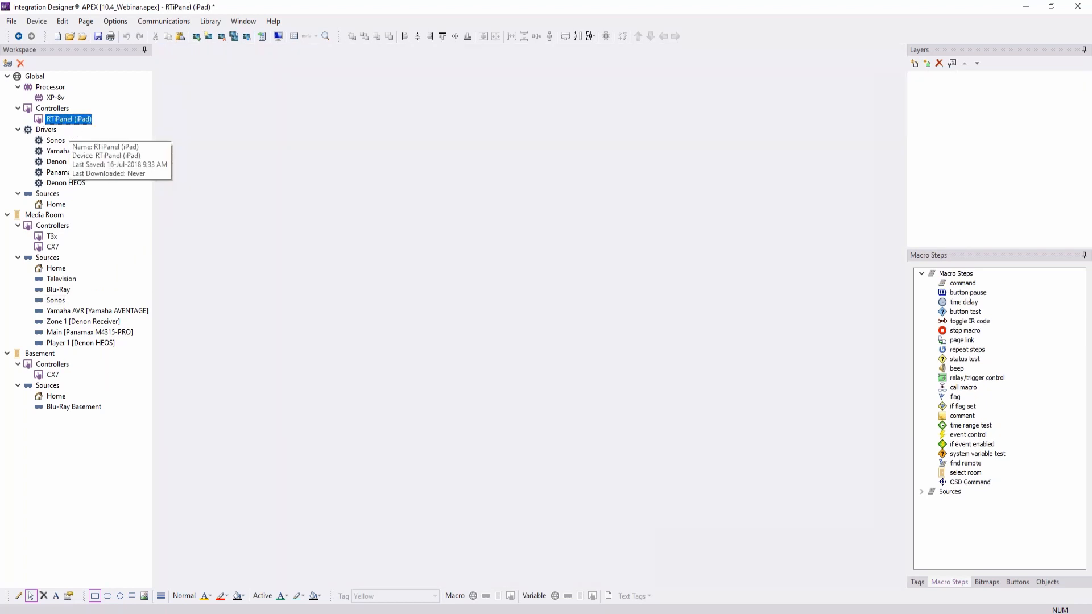
pyautogui.click(199, 168)
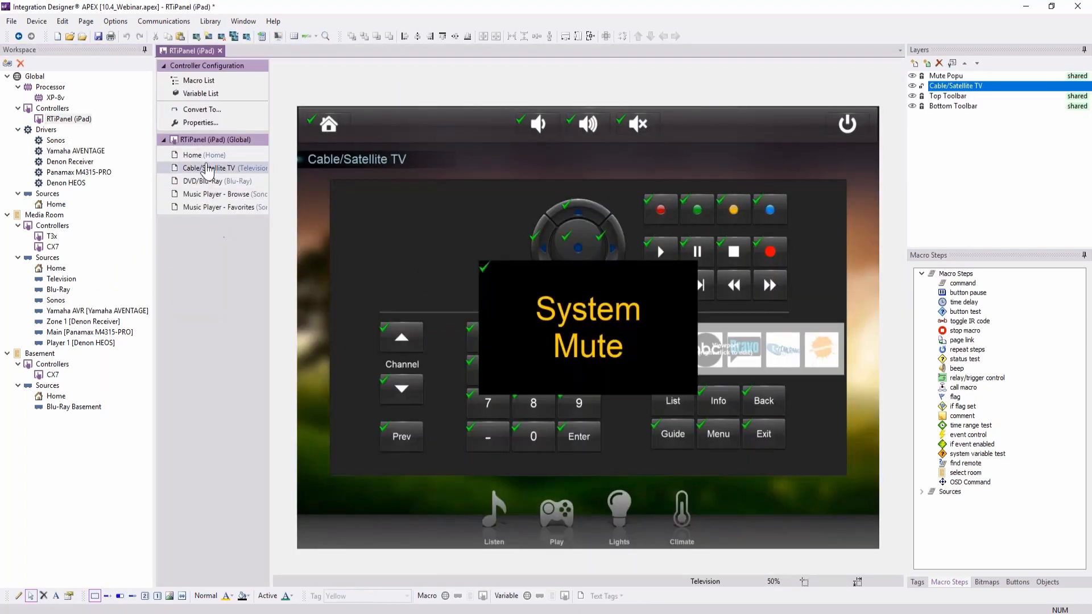
pyautogui.click(204, 155)
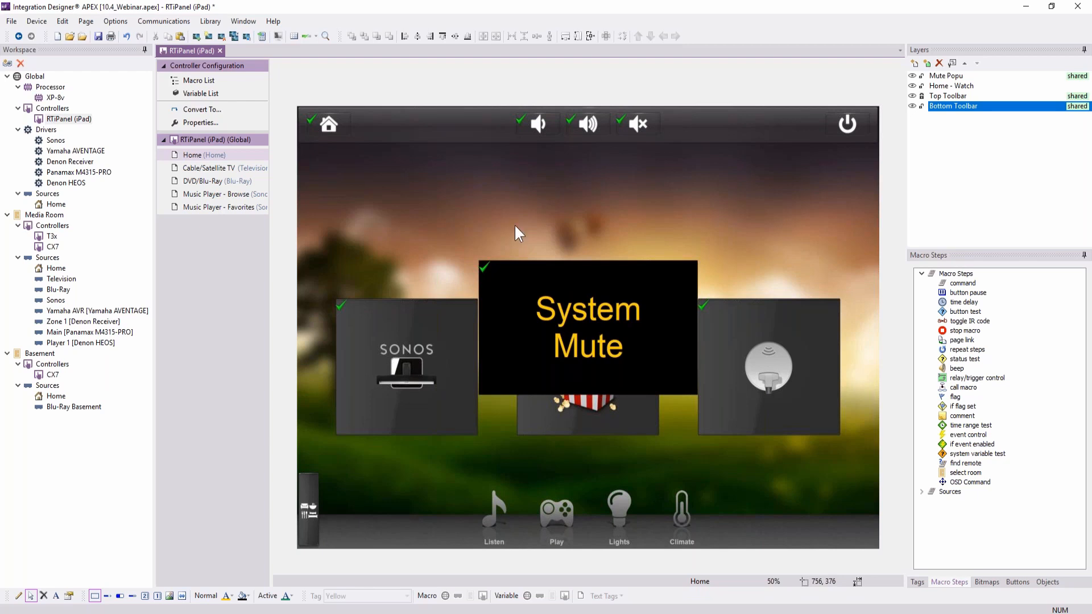
pyautogui.click(913, 77)
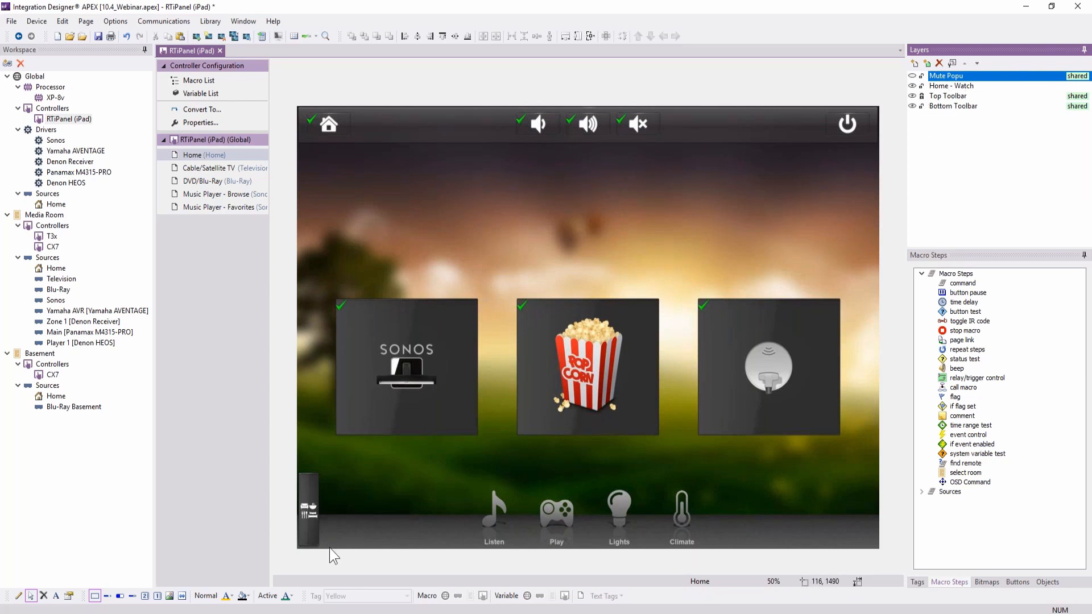
# Draw a viewport about 1928 by 306 pixels above the source tiles on the Home - Watch layer
pyautogui.click(19, 596)
pyautogui.click(182, 595)
pyautogui.click(960, 87)
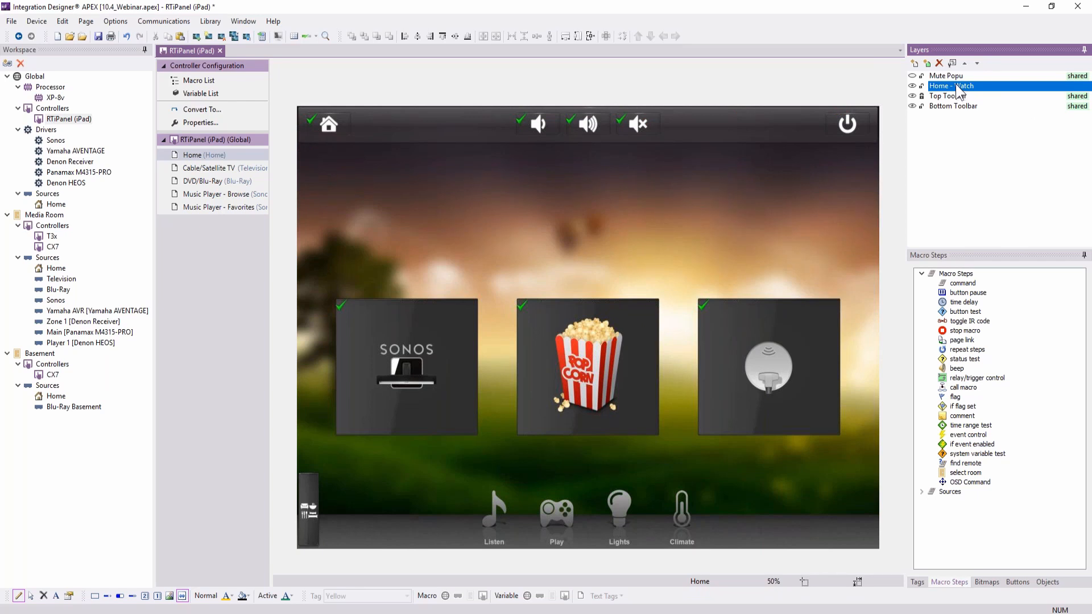
pyautogui.click(330, 166)
pyautogui.moveTo(333, 193); pyautogui.dragTo(878, 257)
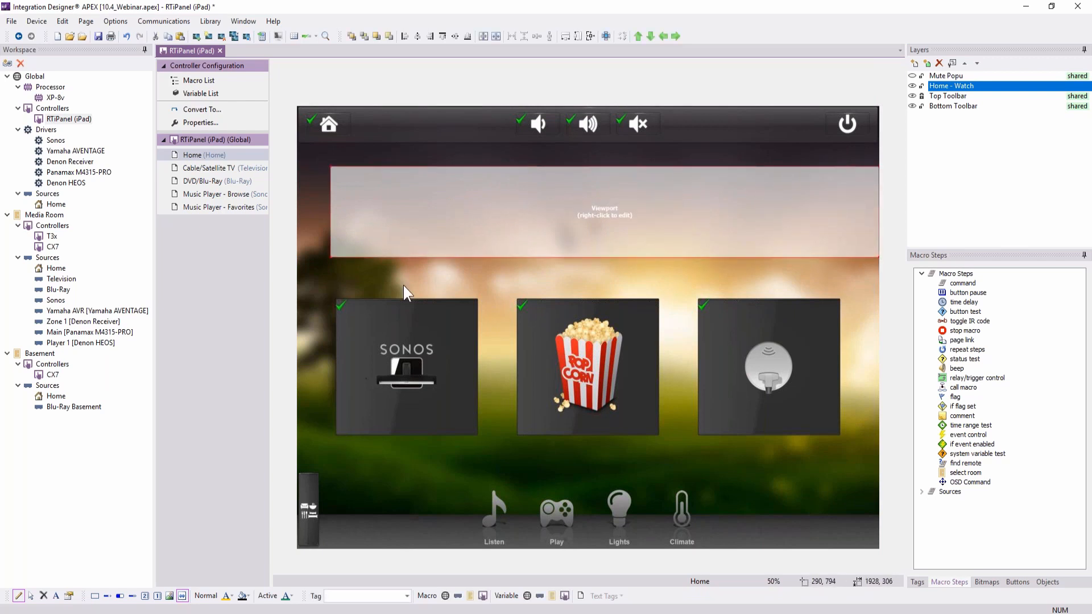
# Open the new viewport for editing and limit the bitmap list to the BSD Fusion Zones library
pyautogui.rightClick(532, 196)
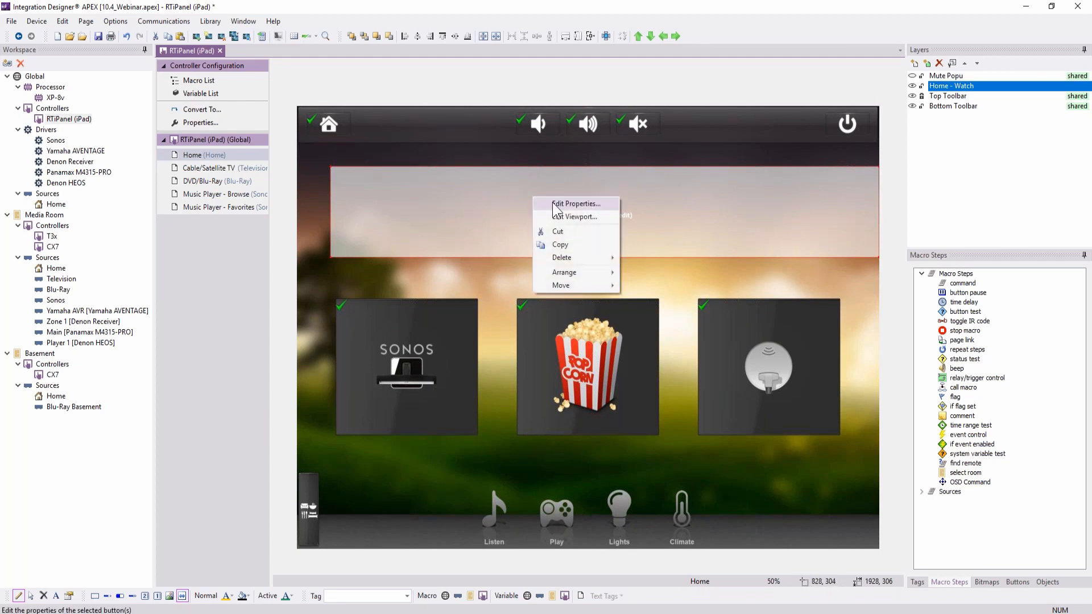
pyautogui.click(558, 216)
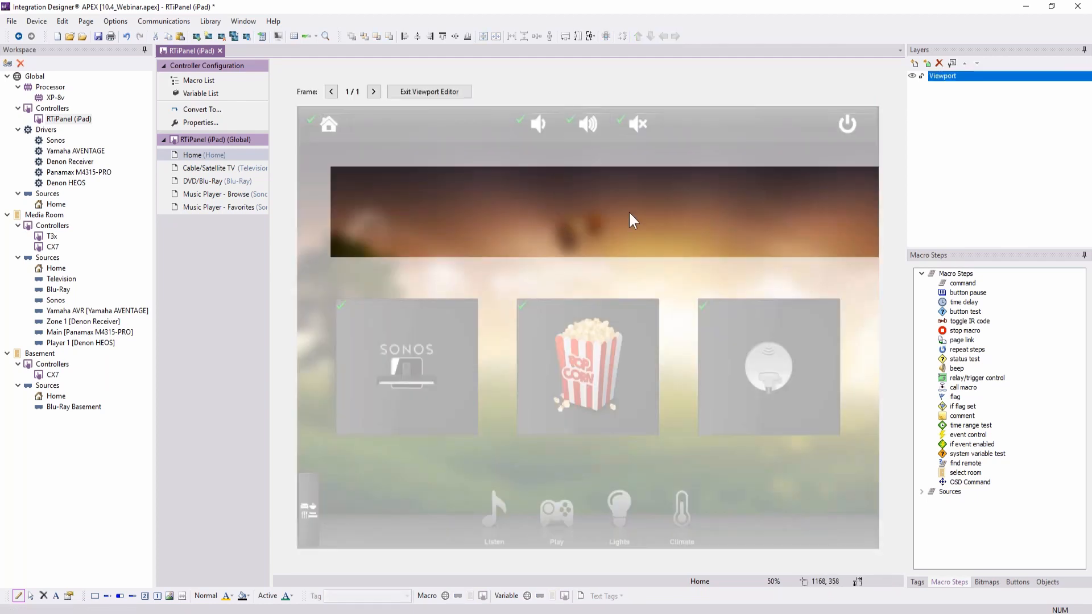
pyautogui.click(994, 580)
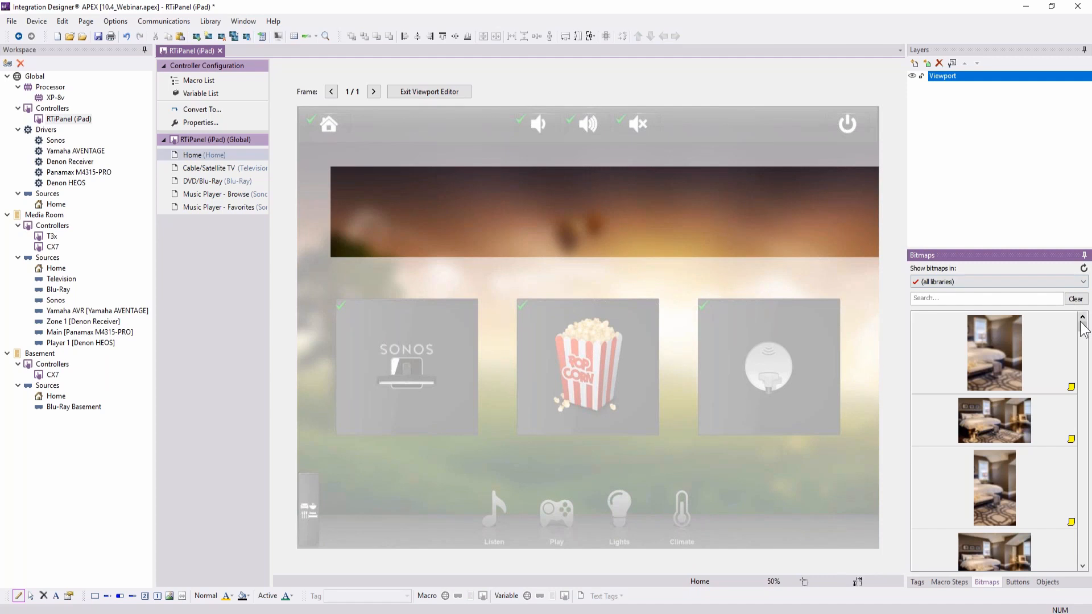
pyautogui.moveTo(1083, 327); pyautogui.dragTo(1081, 421)
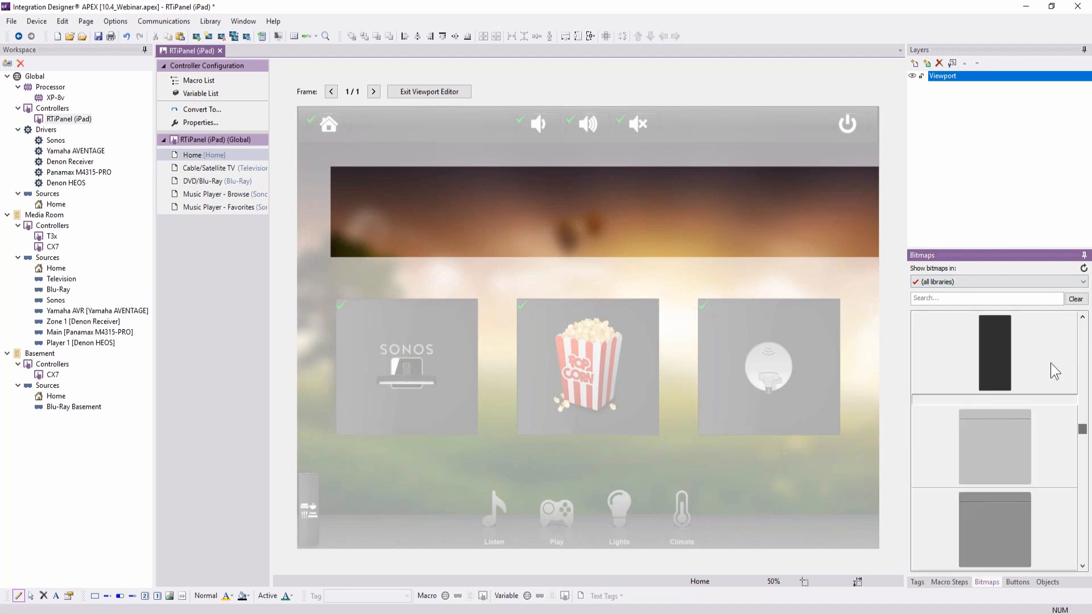
pyautogui.click(982, 278)
pyautogui.moveTo(1085, 170); pyautogui.dragTo(1083, 328)
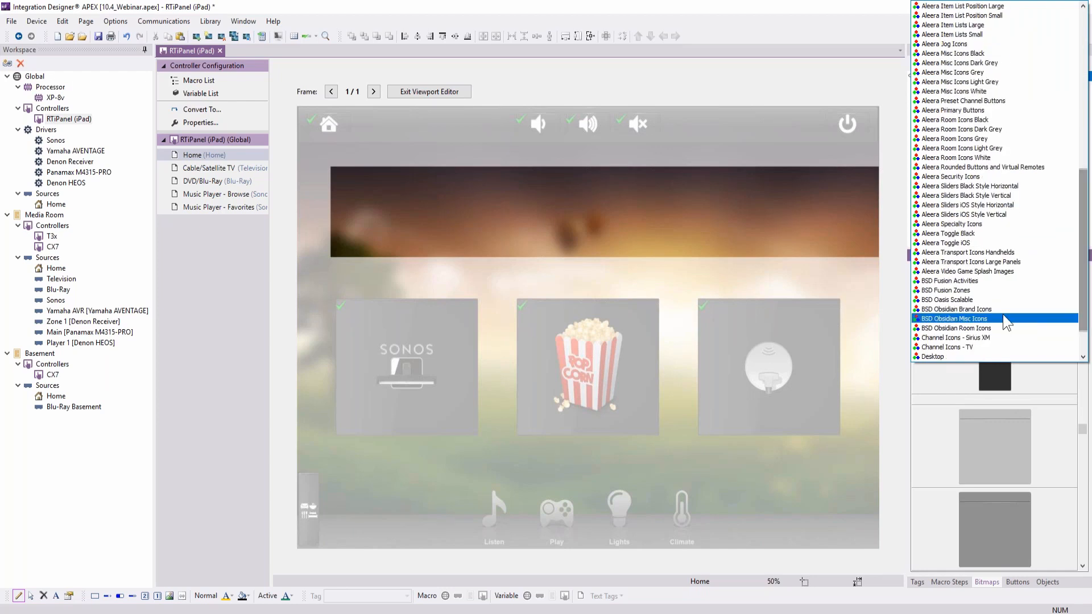
pyautogui.click(977, 291)
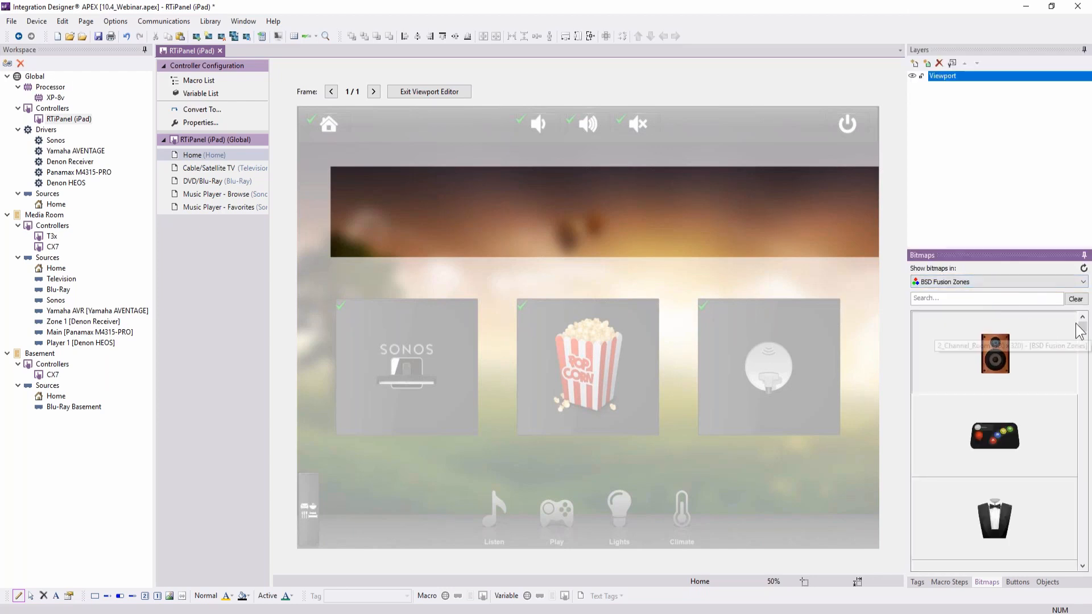
# Place the cocktail set bitmap at the viewport's left end and delete the stray black rectangle drawn beside it
pyautogui.scroll(-4, 1001, 443)
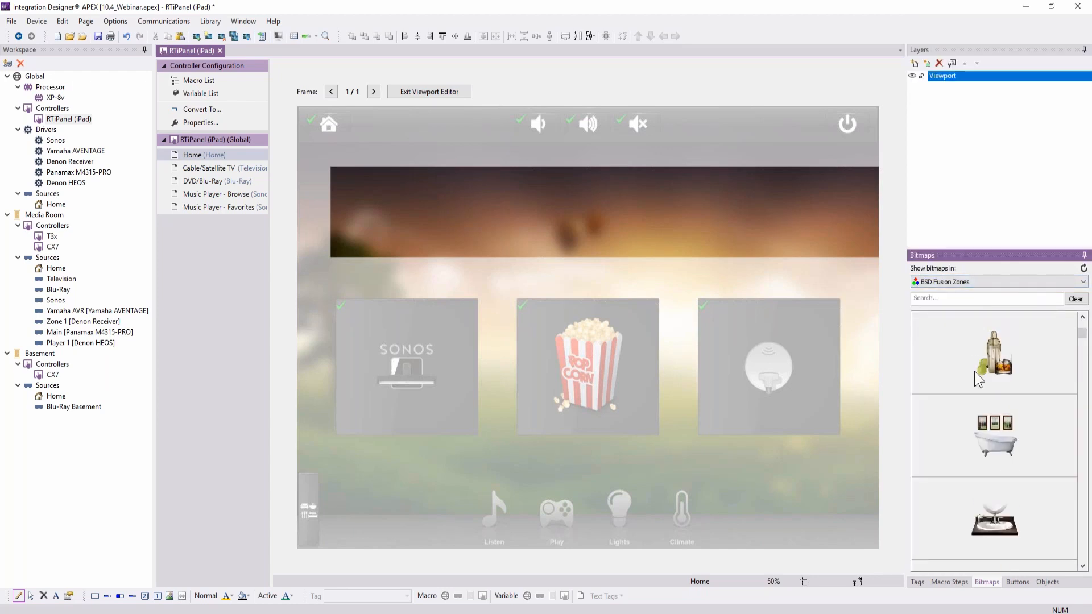
pyautogui.moveTo(993, 355); pyautogui.dragTo(737, 210)
pyautogui.moveTo(606, 204); pyautogui.dragTo(537, 224)
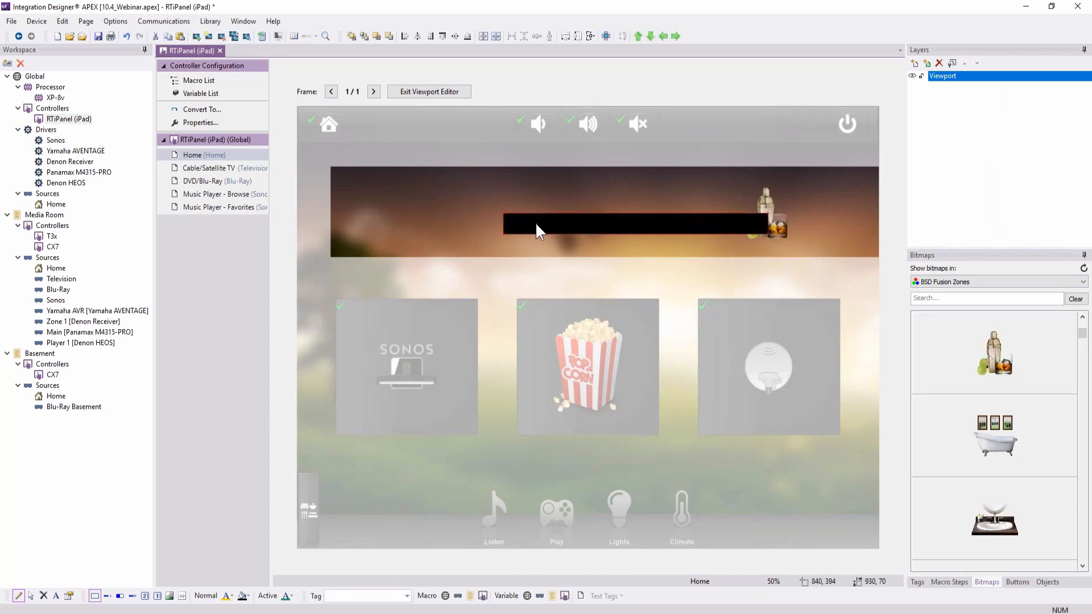
pyautogui.press('Delete')
pyautogui.click(30, 596)
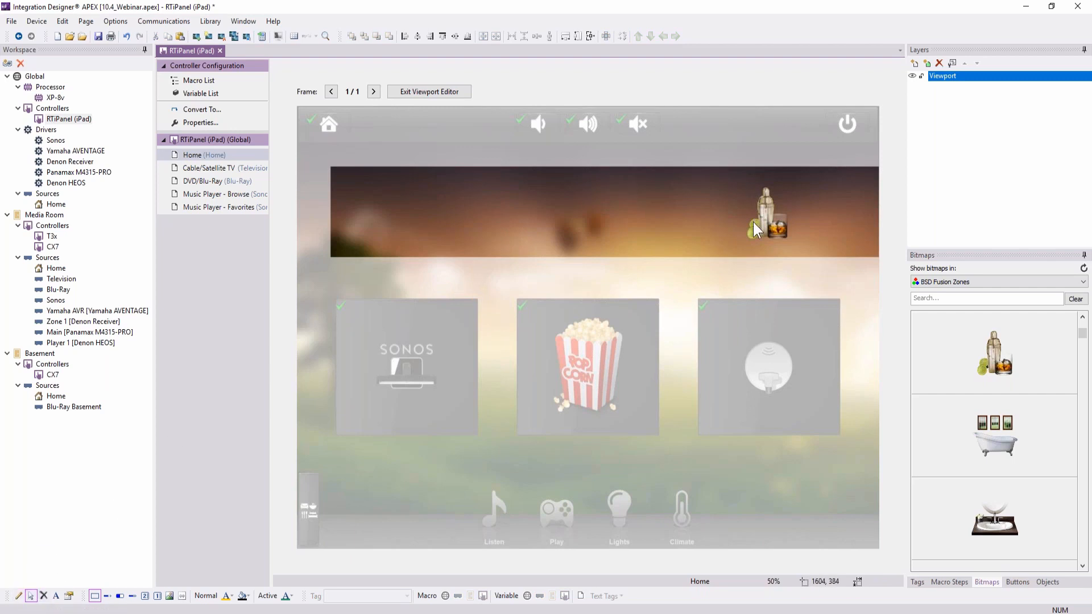
pyautogui.moveTo(766, 209); pyautogui.dragTo(395, 214)
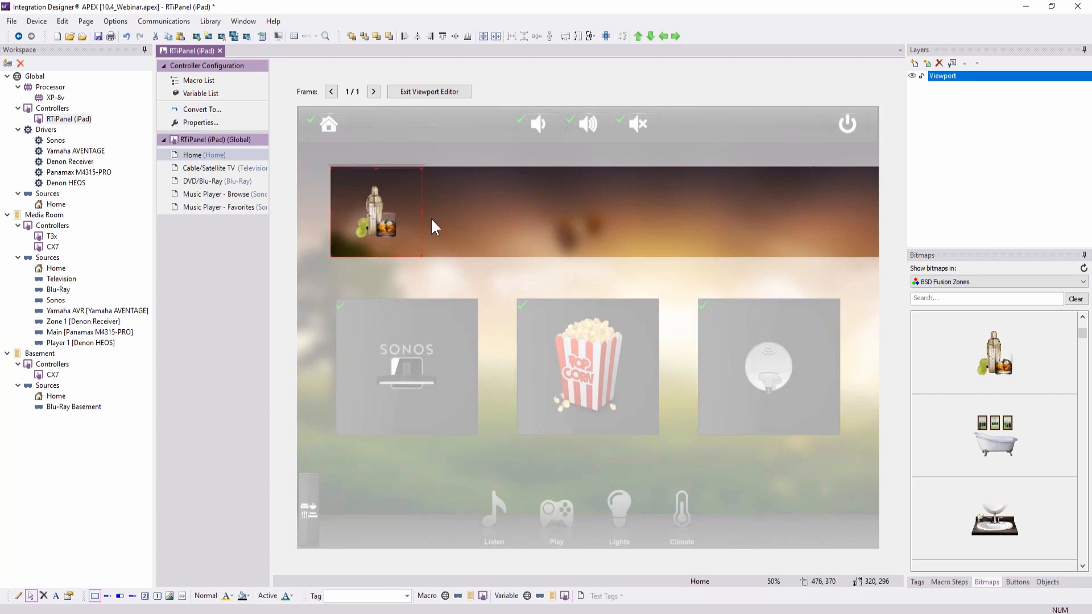
# Add the bathtub, pink bed, coffee cup and striped cabana bitmaps in a row after the cocktail set
pyautogui.moveTo(997, 435); pyautogui.dragTo(510, 217)
pyautogui.scroll(-5, 987, 432)
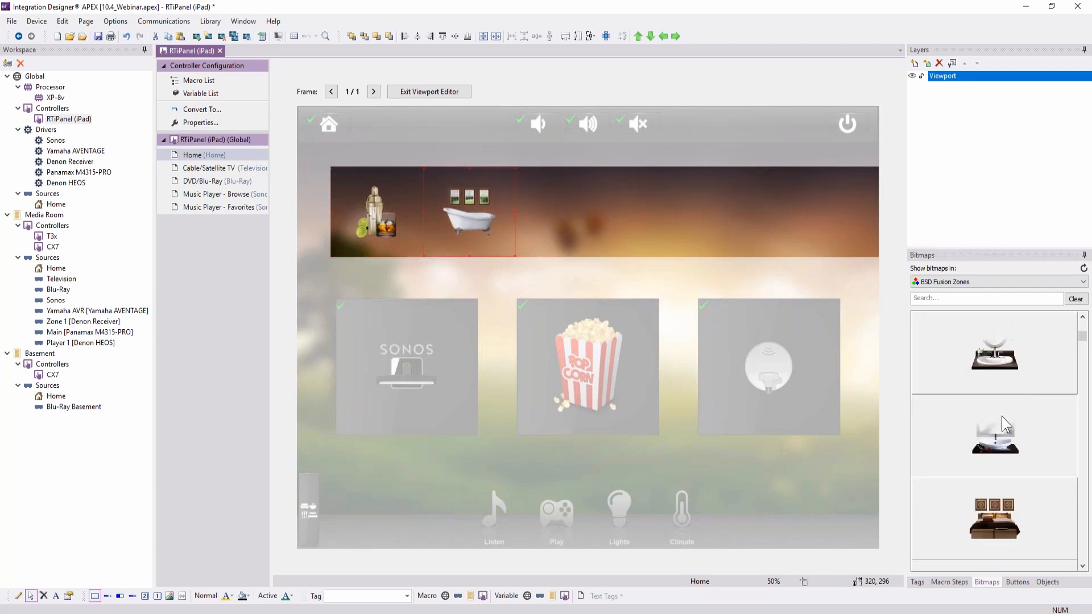
pyautogui.scroll(-6, 994, 444)
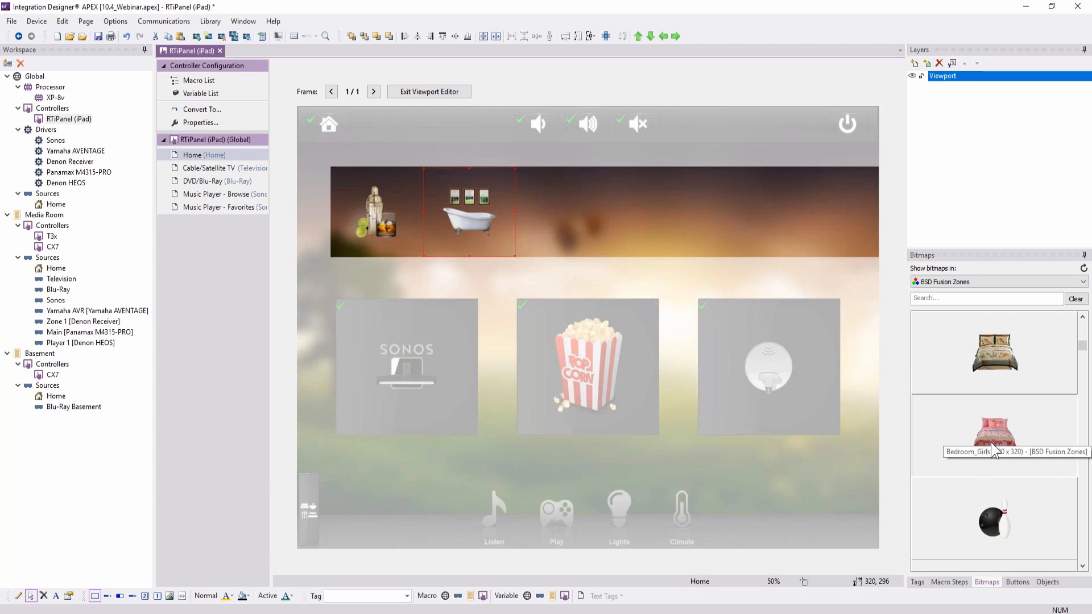
pyautogui.moveTo(995, 439); pyautogui.dragTo(563, 228)
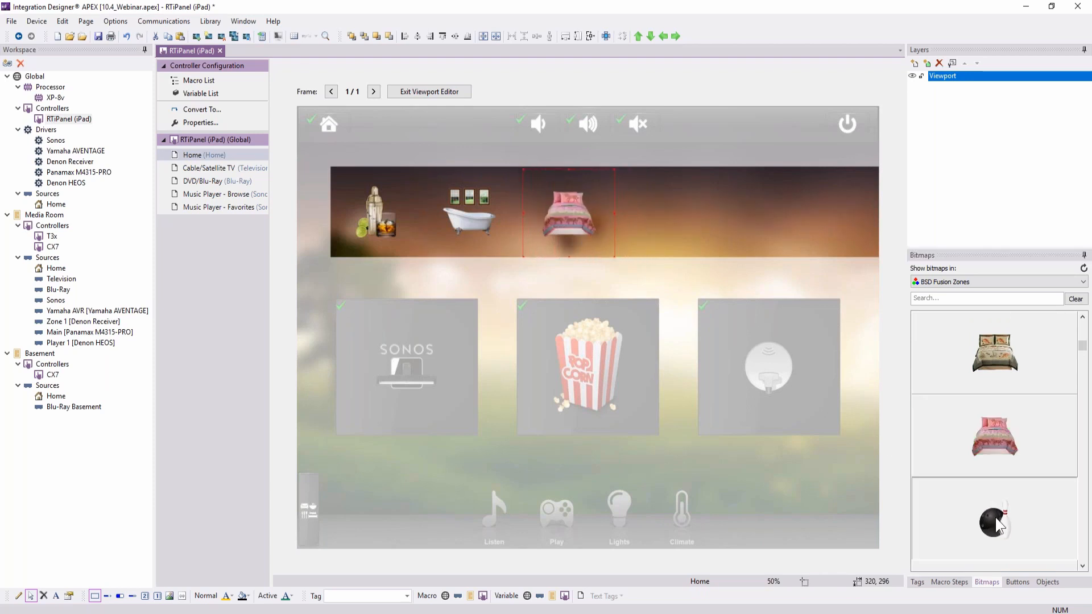
pyautogui.scroll(-2, 1019, 504)
pyautogui.moveTo(989, 435); pyautogui.dragTo(734, 279)
pyautogui.moveTo(730, 227); pyautogui.dragTo(677, 227)
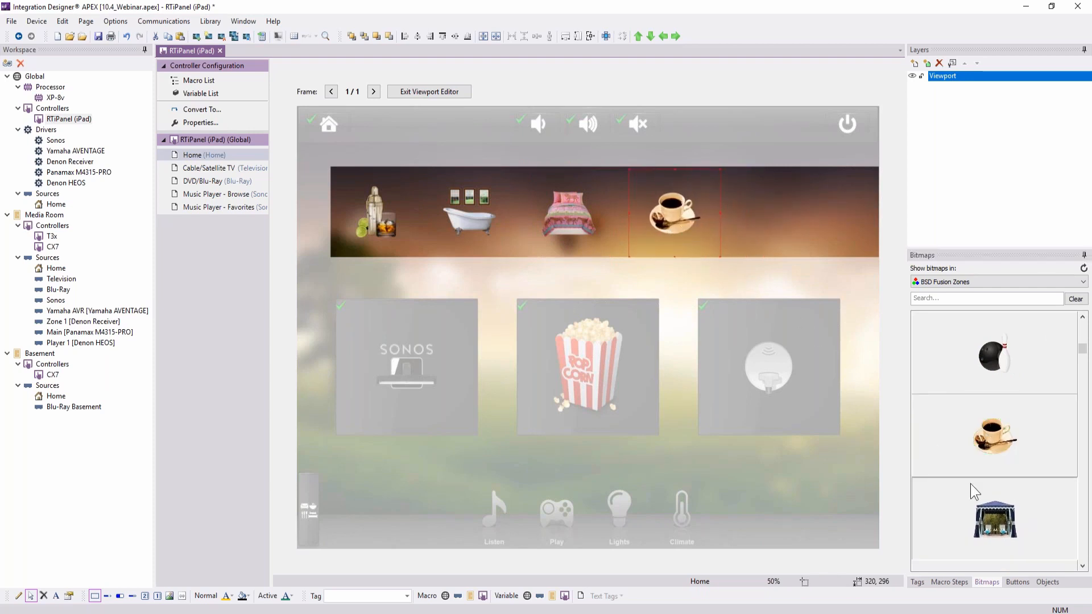
pyautogui.moveTo(996, 515); pyautogui.dragTo(733, 213)
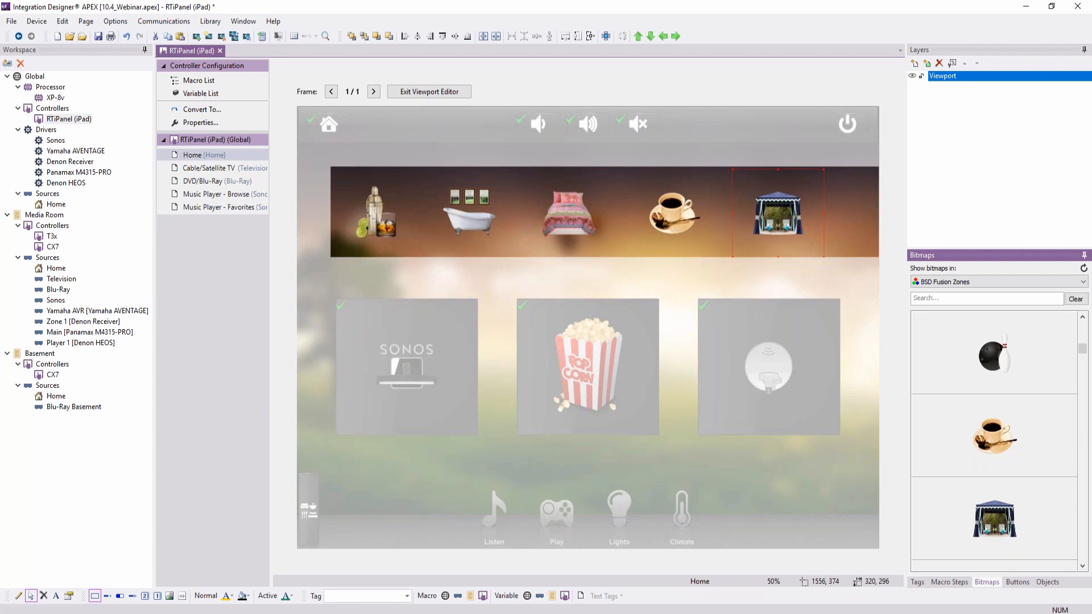
# Shrink the cocktail set icon to about 260 by 214 pixels and reposition it inside the viewport
pyautogui.click(408, 215)
pyautogui.moveTo(420, 170); pyautogui.dragTo(405, 193)
pyautogui.moveTo(379, 227); pyautogui.dragTo(384, 223)
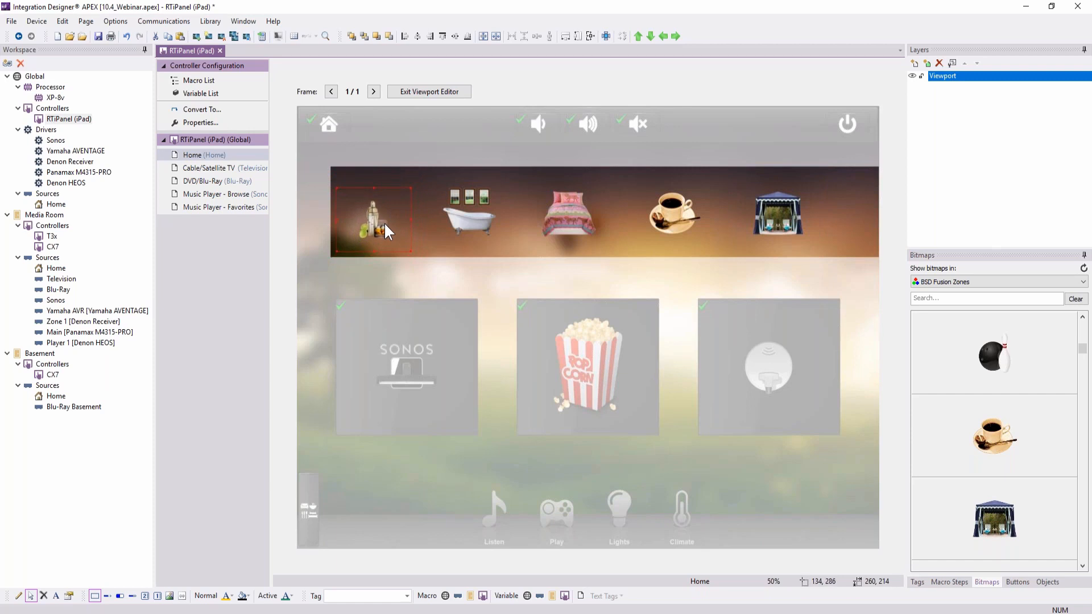
# Select all five icons and make them the same size as the cocktail set icon
pyautogui.click(773, 212)
pyautogui.keyDown('shift'); pyautogui.click(672, 223); pyautogui.keyUp('shift')
pyautogui.keyDown('shift'); pyautogui.click(554, 225); pyautogui.keyUp('shift')
pyautogui.keyDown('shift'); pyautogui.click(470, 229); pyautogui.keyUp('shift')
pyautogui.keyDown('shift'); pyautogui.click(395, 228); pyautogui.keyUp('shift')
pyautogui.rightClick(395, 228)
pyautogui.moveTo(452, 336)
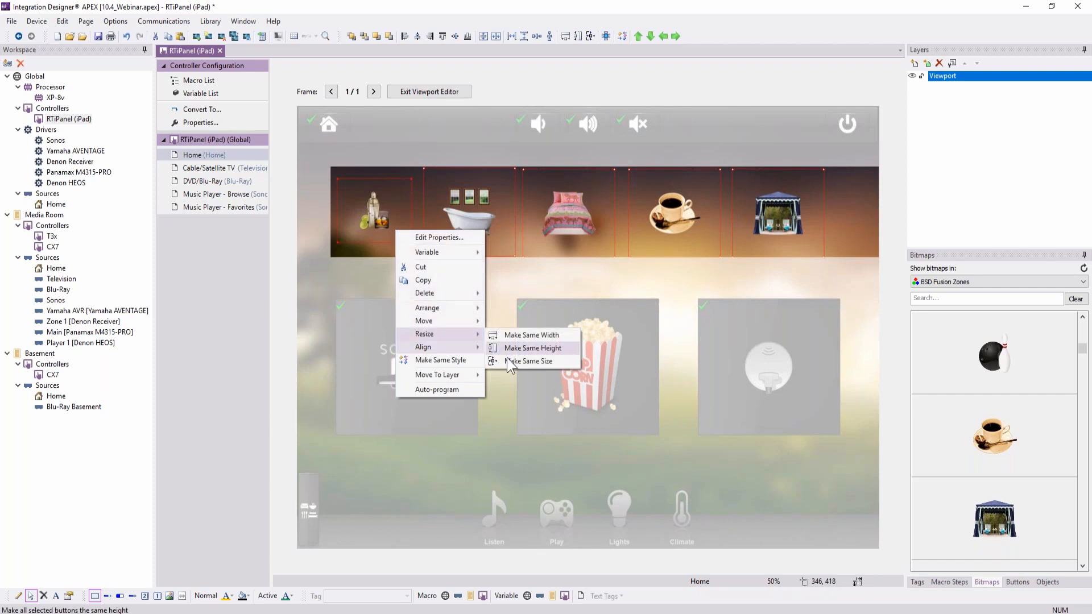
pyautogui.click(516, 361)
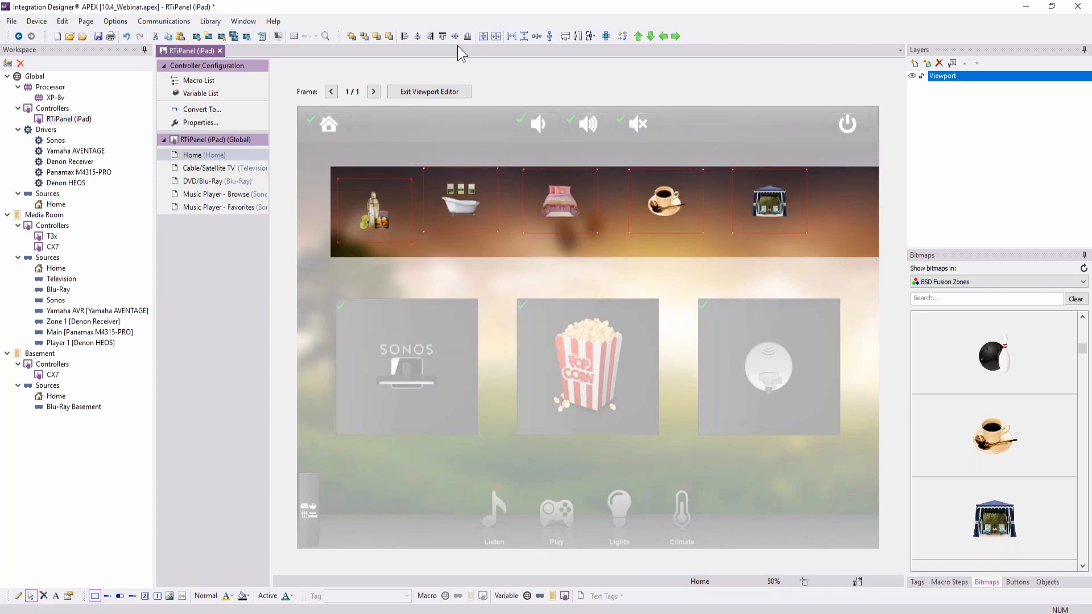
# Align the tops of the five icons, space them evenly across and center the row horizontally in the viewport
pyautogui.click(445, 37)
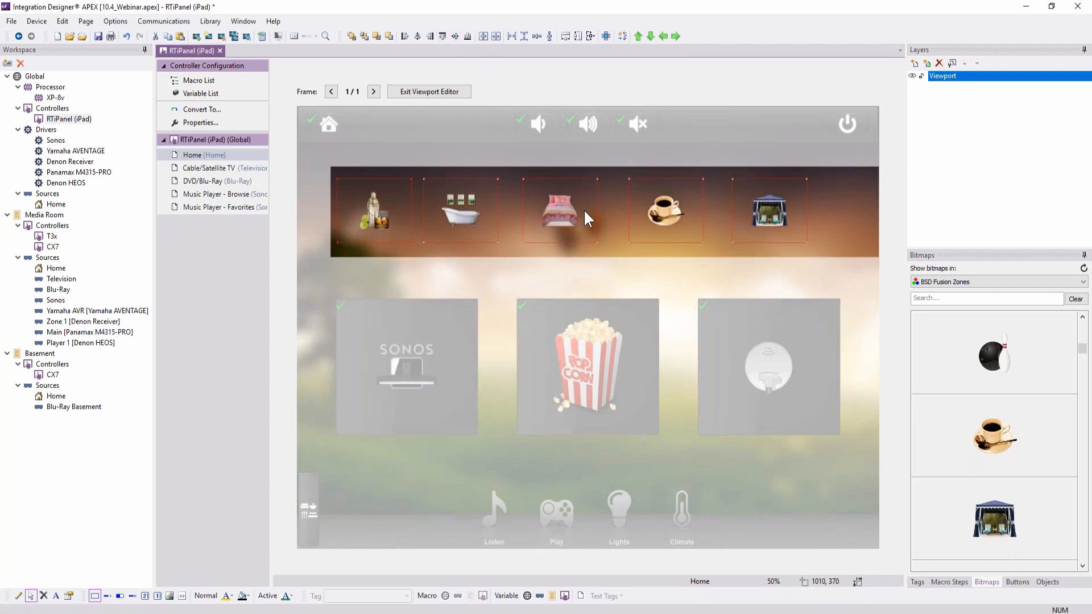
pyautogui.click(513, 37)
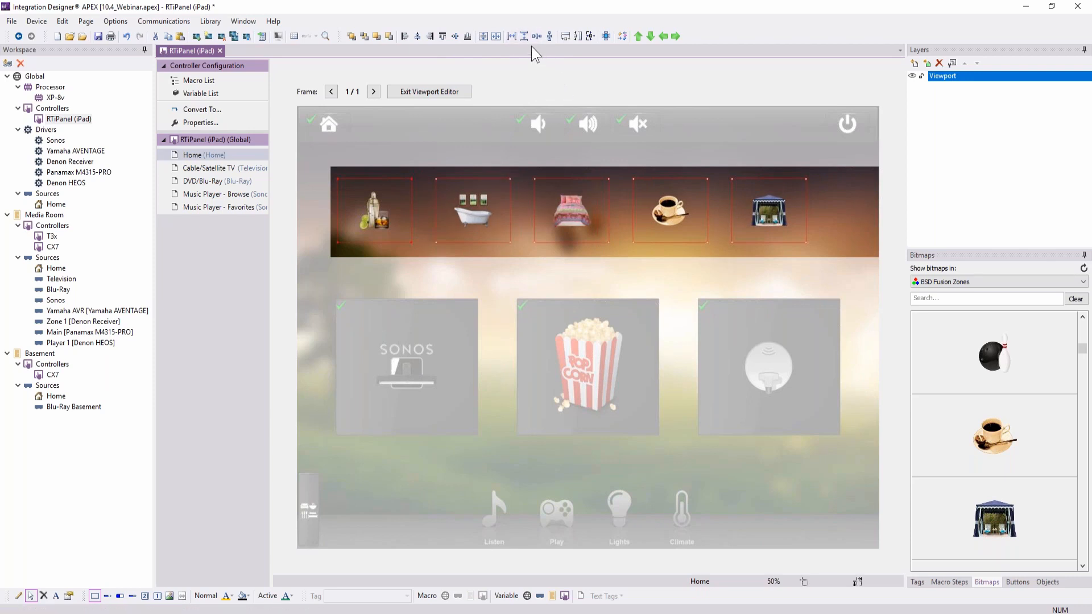
pyautogui.click(494, 36)
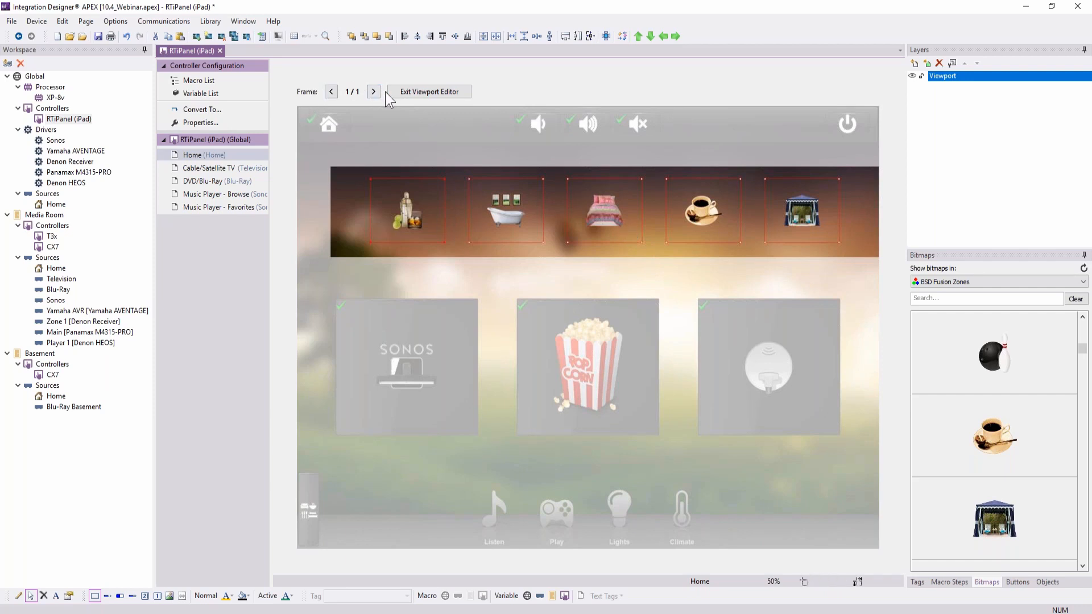
# Copy the five icons and paste them into a new second viewport frame
pyautogui.rightClick(592, 204)
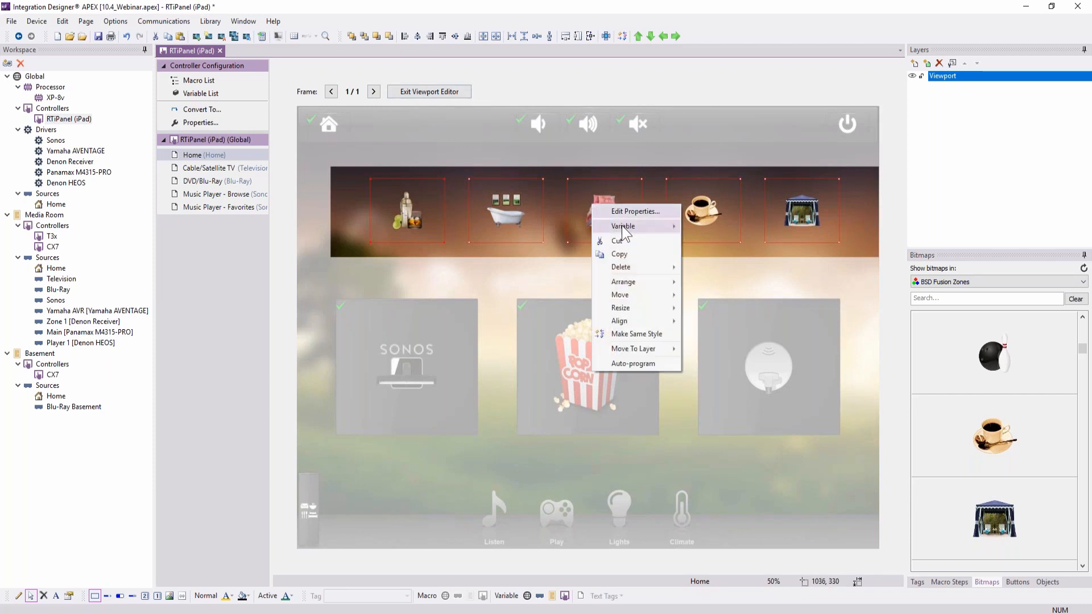
pyautogui.click(627, 255)
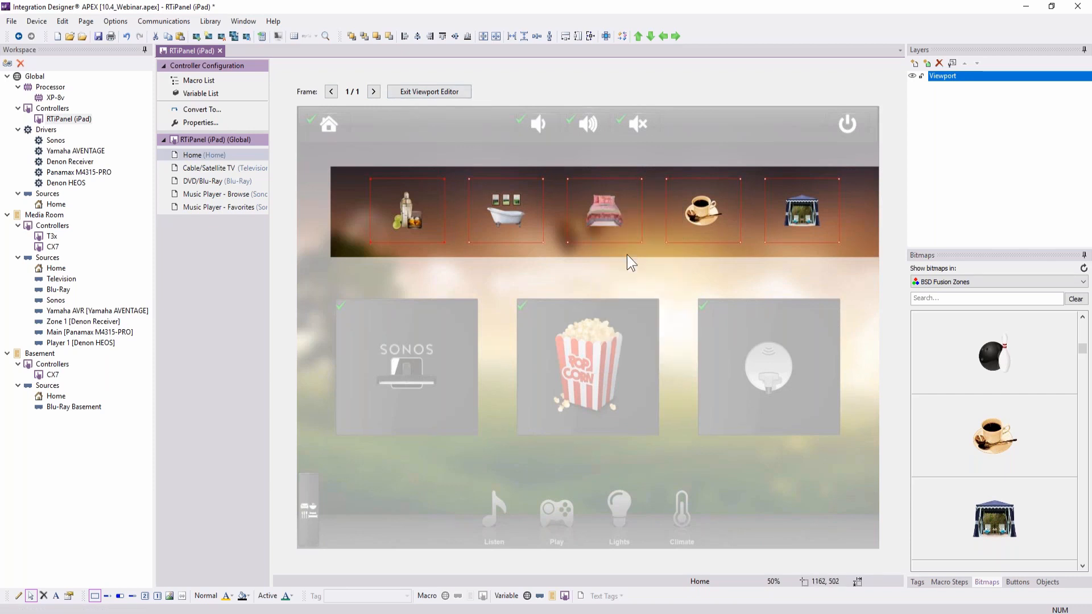
pyautogui.click(373, 92)
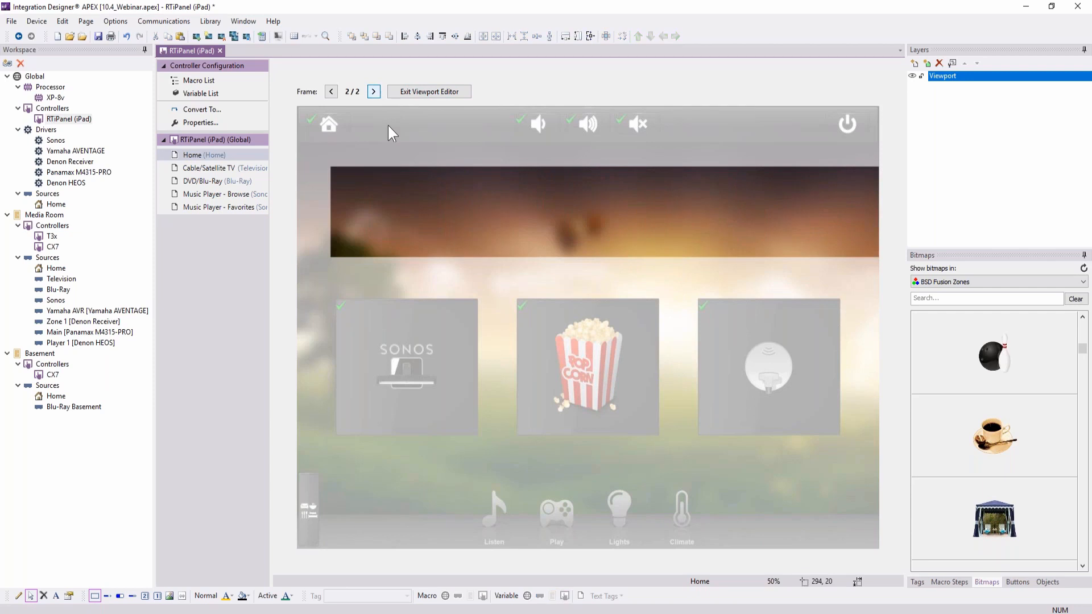
pyautogui.rightClick(485, 199)
pyautogui.click(509, 206)
# Replace the second frame's icons in order with the ceiling fan, dining table, car interior, laptop and easel painting bitmaps
pyautogui.scroll(-1, 1045, 428)
pyautogui.scroll(-2, 1045, 428)
pyautogui.moveTo(1037, 422); pyautogui.dragTo(417, 202)
pyautogui.moveTo(995, 506); pyautogui.dragTo(524, 200)
pyautogui.scroll(-1, 940, 391)
pyautogui.scroll(-2, 940, 391)
pyautogui.moveTo(994, 436); pyautogui.dragTo(571, 224)
pyautogui.moveTo(1009, 519); pyautogui.dragTo(702, 226)
pyautogui.scroll(-2, 996, 470)
pyautogui.moveTo(996, 515); pyautogui.dragTo(804, 208)
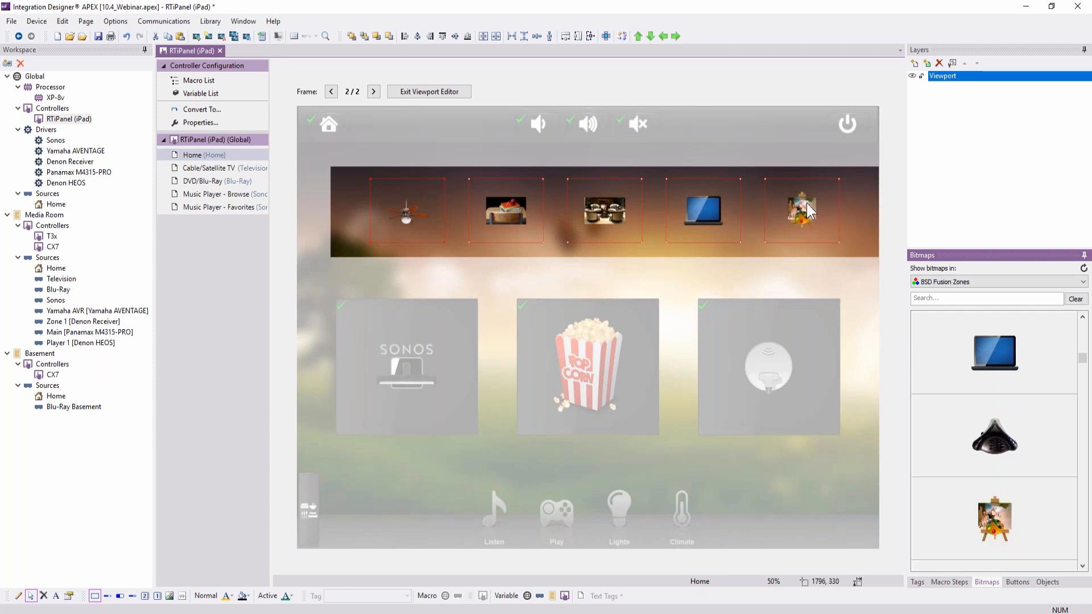
# Create a third viewport frame and paste the five copied icons into it
pyautogui.click(374, 91)
pyautogui.rightClick(492, 188)
pyautogui.click(509, 194)
# Replace the third frame's icons in order with the deck chairs, fireplace seating, place setting, red lens and garage door bitmaps
pyautogui.scroll(-3, 967, 399)
pyautogui.moveTo(996, 515); pyautogui.dragTo(383, 209)
pyautogui.scroll(-1, 968, 438)
pyautogui.scroll(-2, 969, 438)
pyautogui.moveTo(968, 438); pyautogui.dragTo(505, 211)
pyautogui.scroll(-2, 985, 478)
pyautogui.moveTo(984, 360); pyautogui.dragTo(589, 216)
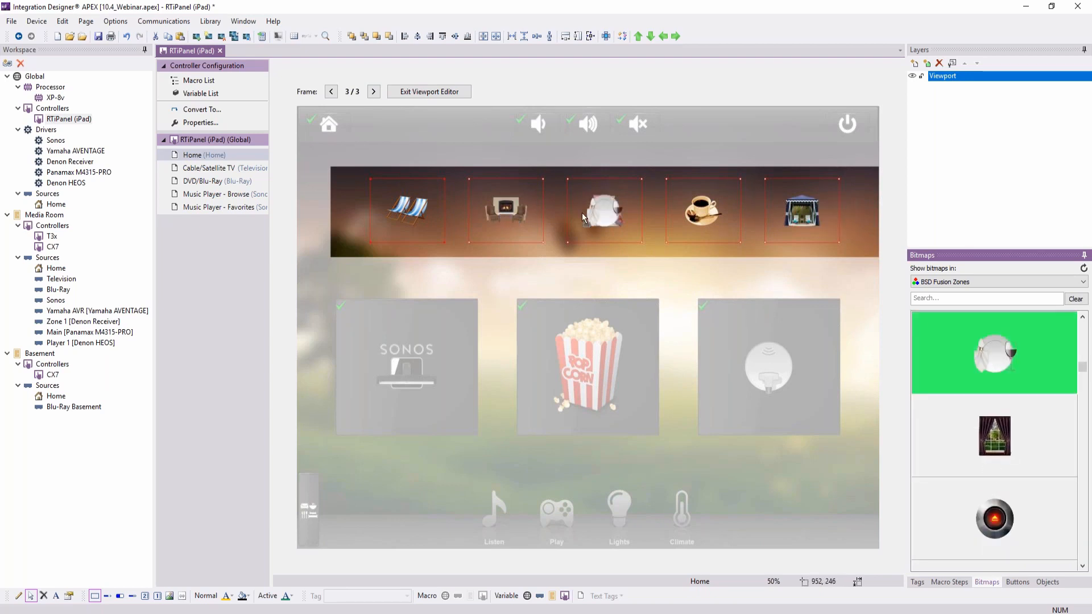
pyautogui.moveTo(997, 515); pyautogui.dragTo(703, 212)
pyautogui.scroll(-3, 999, 497)
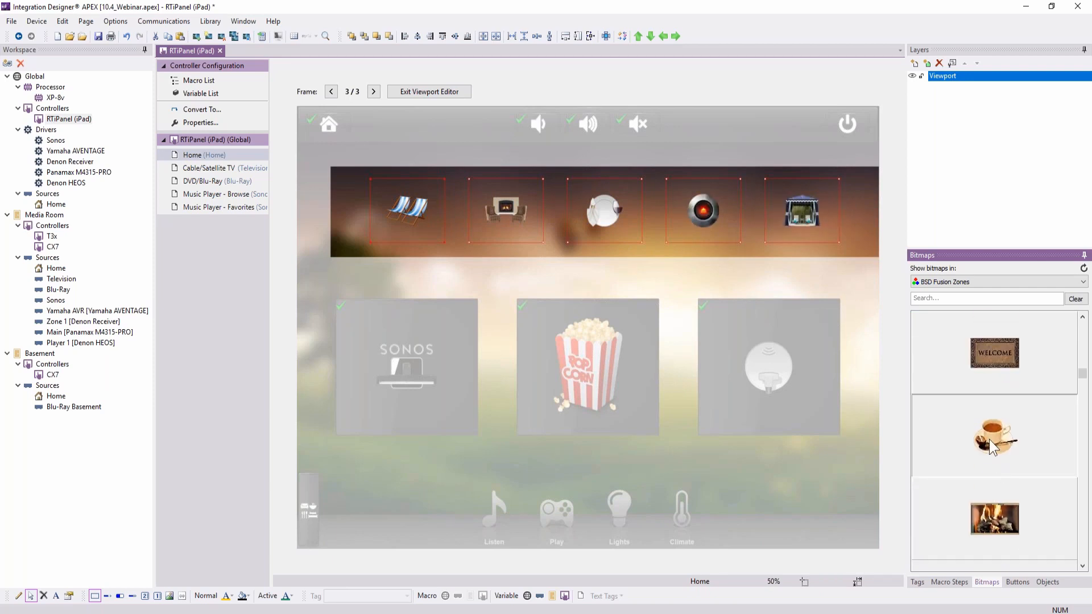
pyautogui.scroll(-4, 1001, 486)
pyautogui.moveTo(1000, 495); pyautogui.dragTo(801, 211)
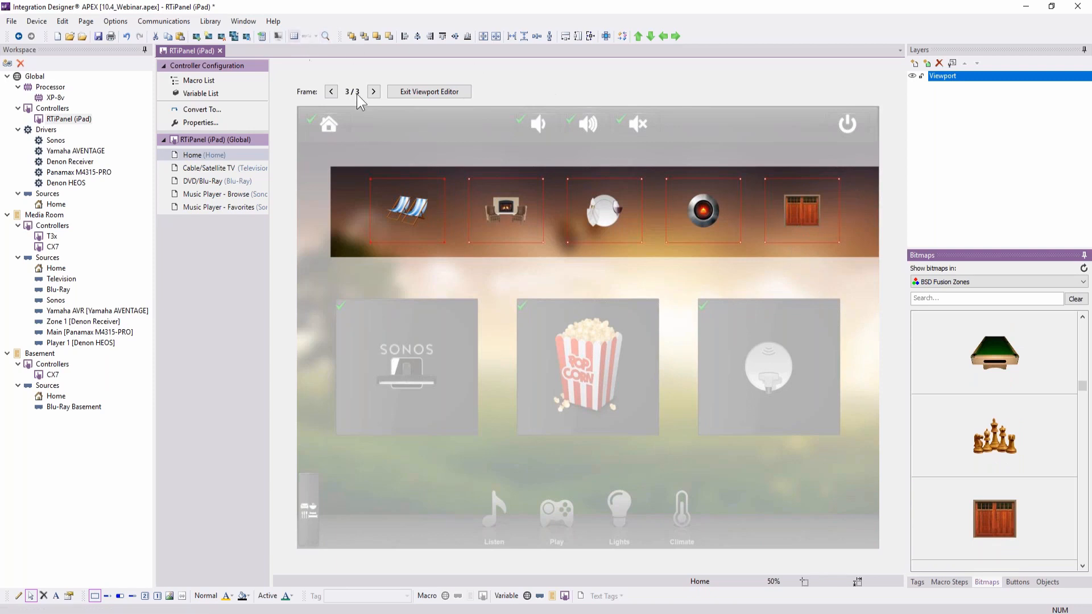
# Return to the first frame and assign the Room: Basement tag to the cabana and coffee cup icons
pyautogui.click(333, 90)
pyautogui.click(333, 90)
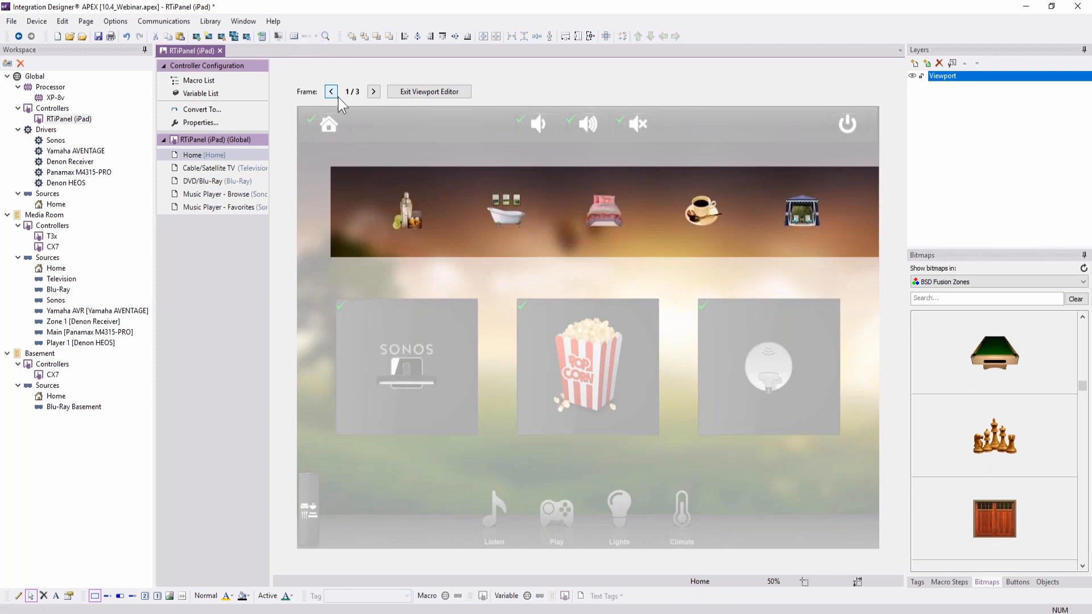
pyautogui.click(397, 196)
pyautogui.click(488, 220)
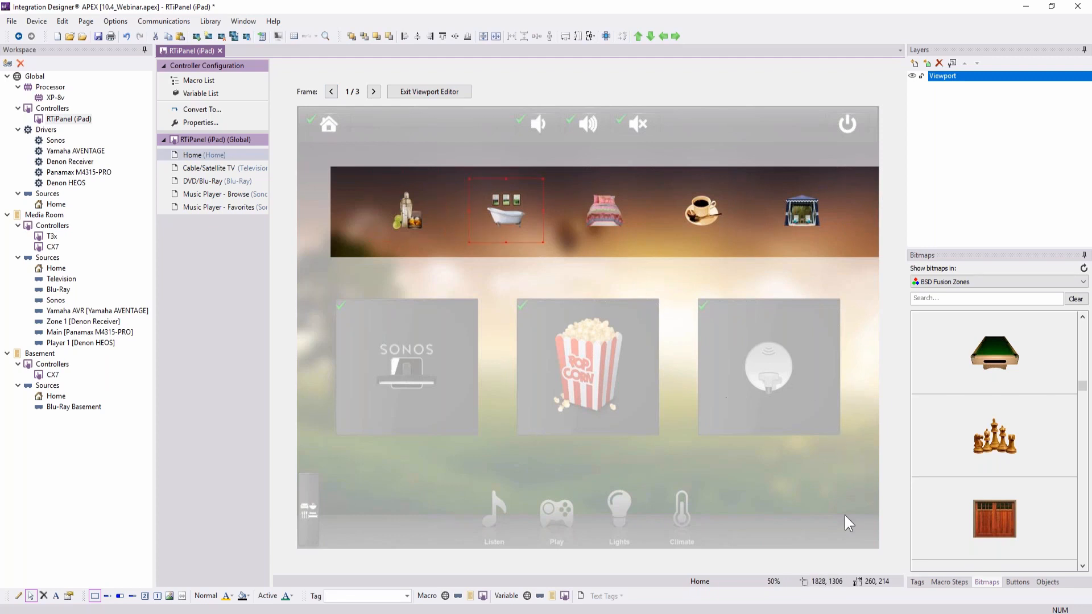
pyautogui.click(918, 582)
pyautogui.moveTo(930, 415); pyautogui.dragTo(801, 216)
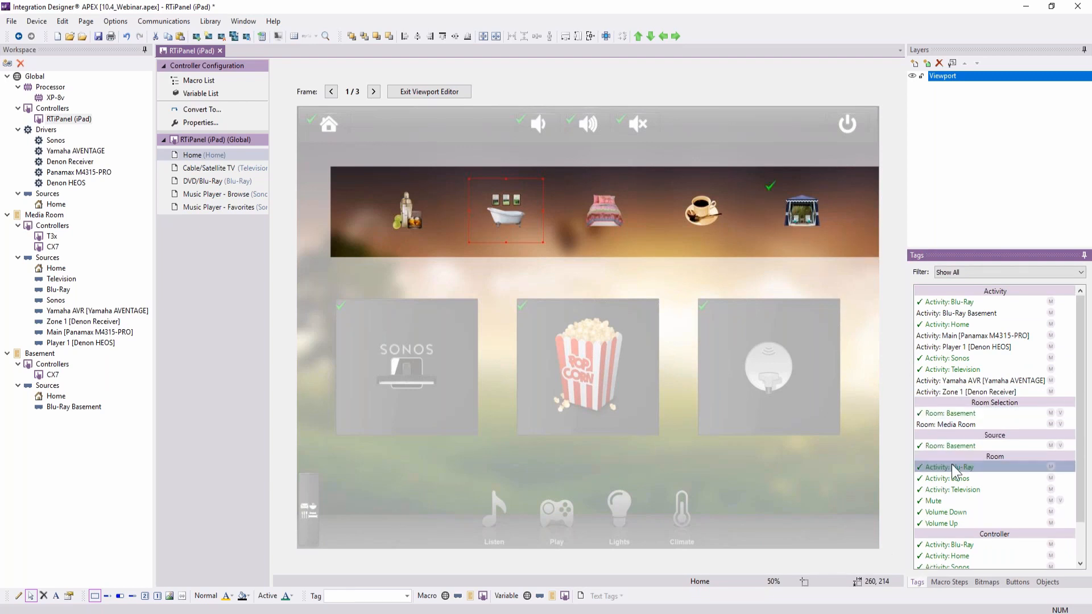
pyautogui.moveTo(935, 446); pyautogui.dragTo(719, 221)
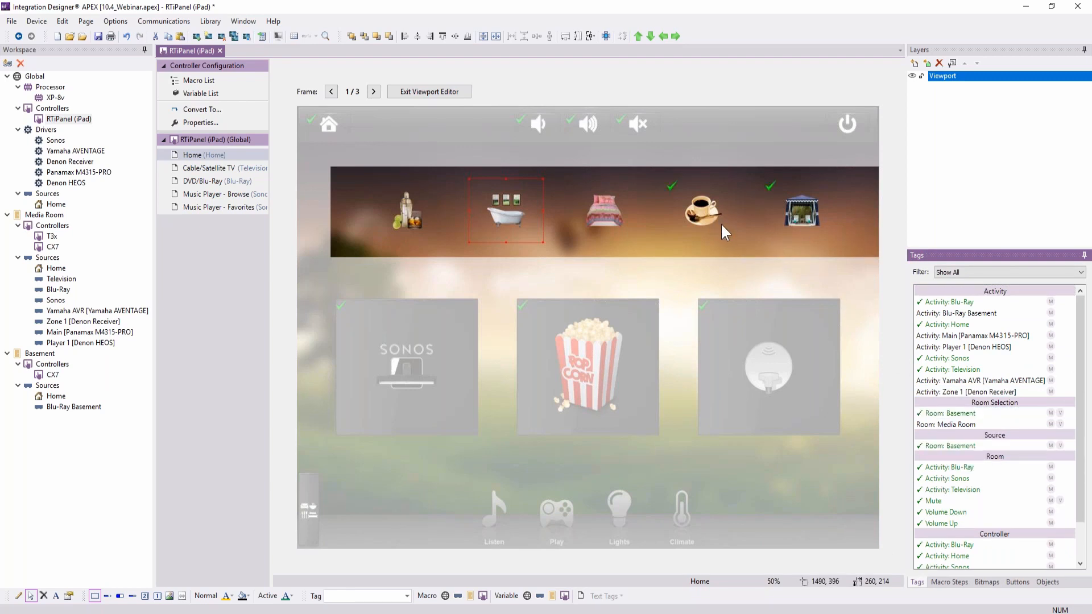
# Assign the Room: Media Room tag to the bed and cocktail set icons and Room: Basement to the bathtub icon
pyautogui.moveTo(930, 445); pyautogui.dragTo(967, 426)
pyautogui.click(961, 423)
pyautogui.moveTo(671, 216); pyautogui.dragTo(613, 193)
pyautogui.moveTo(947, 416); pyautogui.dragTo(537, 227)
pyautogui.moveTo(955, 424); pyautogui.dragTo(441, 200)
pyautogui.click(599, 219)
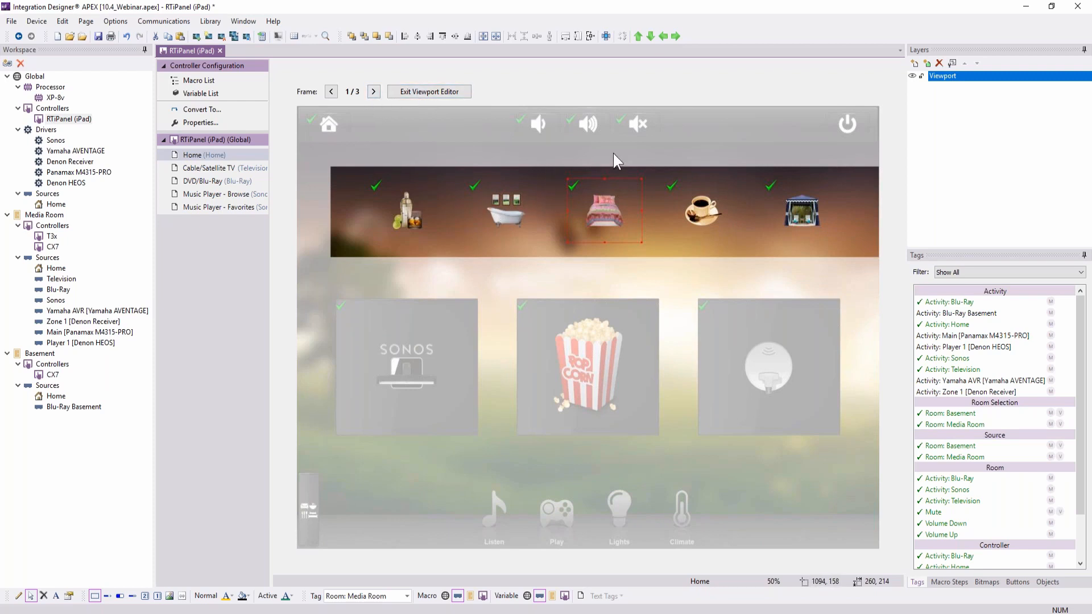
# Leave the viewport editor to view the tagged icons on the Home page, and reopen the viewport for editing
pyautogui.doubleClick(612, 265)
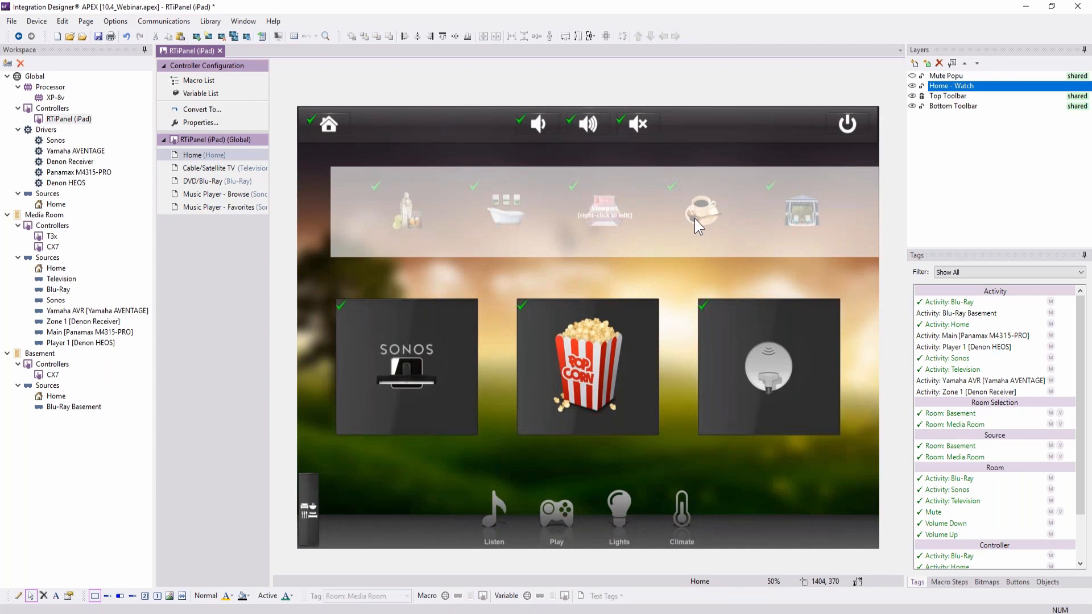
pyautogui.rightClick(617, 225)
pyautogui.click(661, 243)
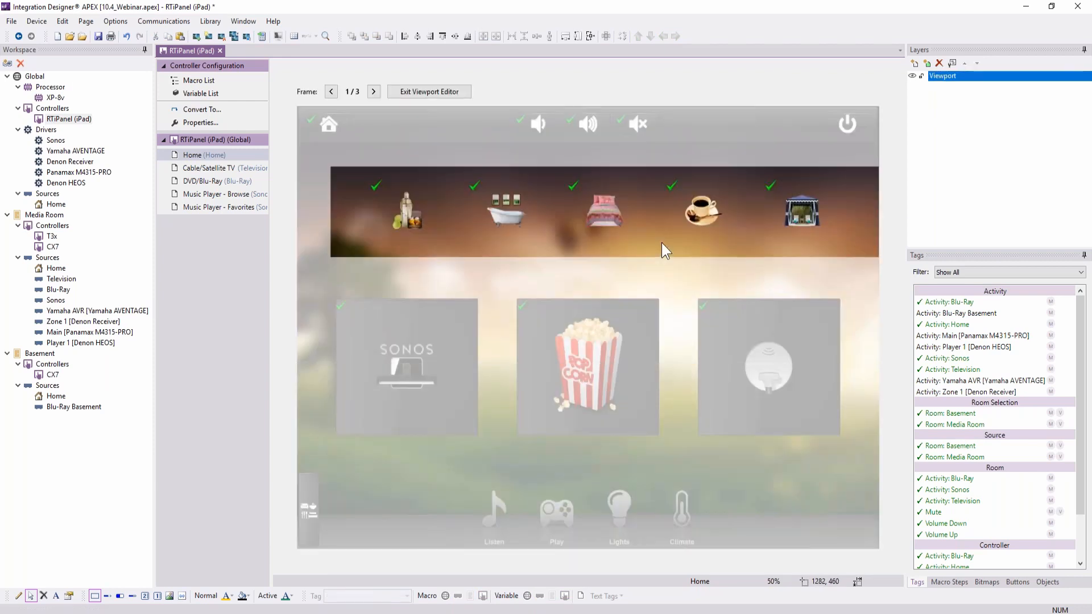
# Leave the viewport editor and select the room icon viewport on the Home page
pyautogui.click(591, 275)
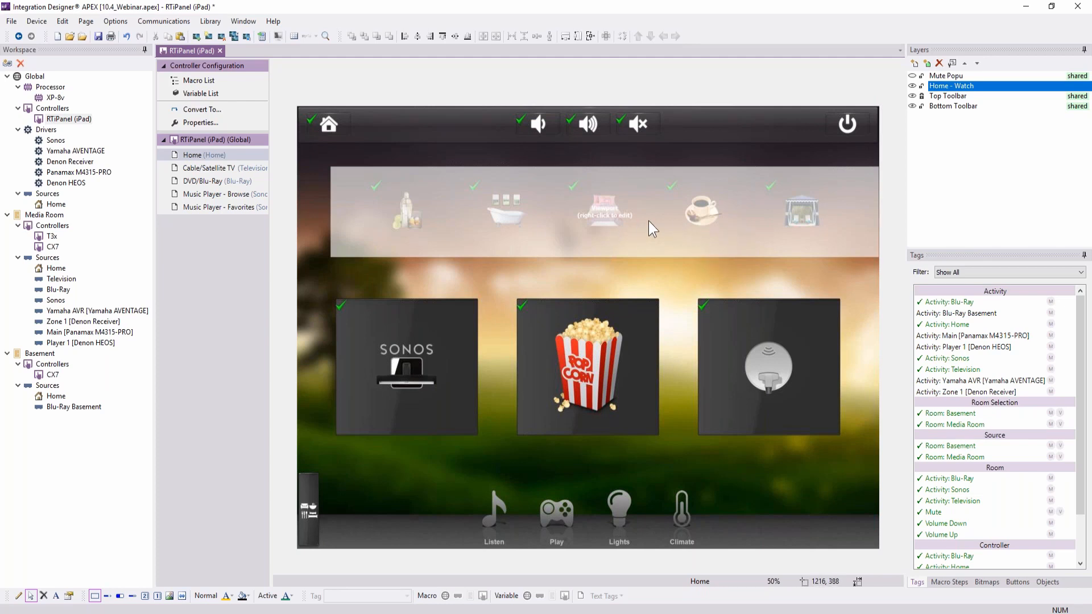
pyautogui.click(667, 221)
pyautogui.click(602, 254)
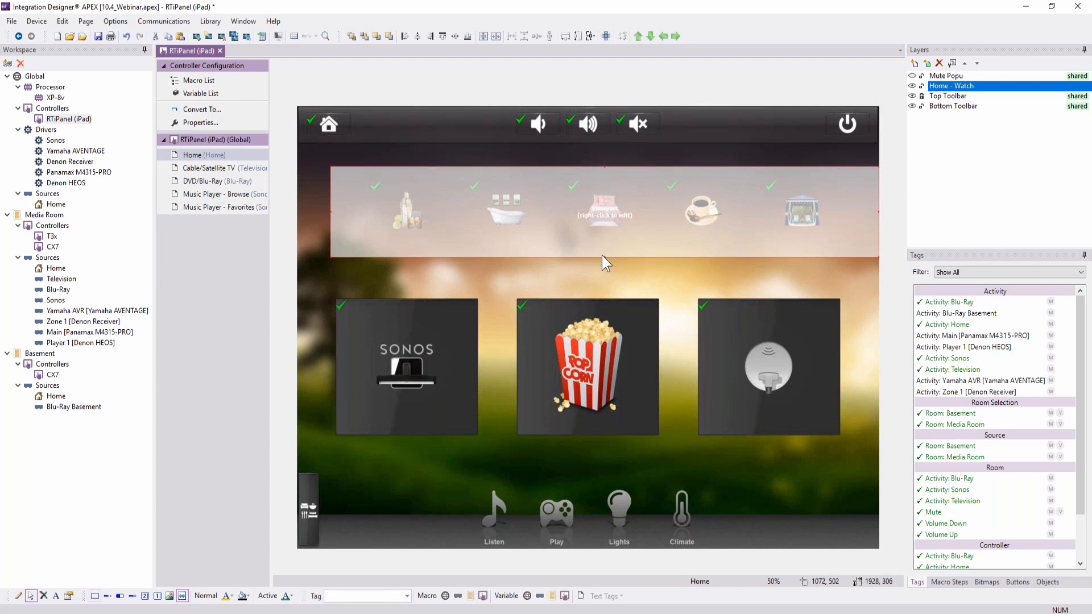
pyautogui.click(445, 281)
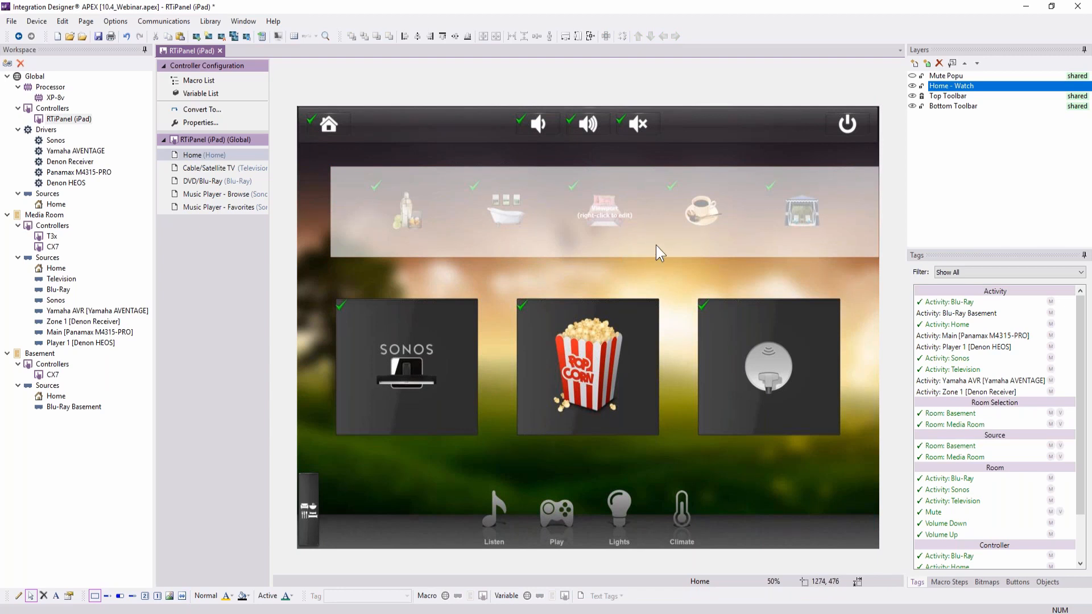
pyautogui.click(565, 231)
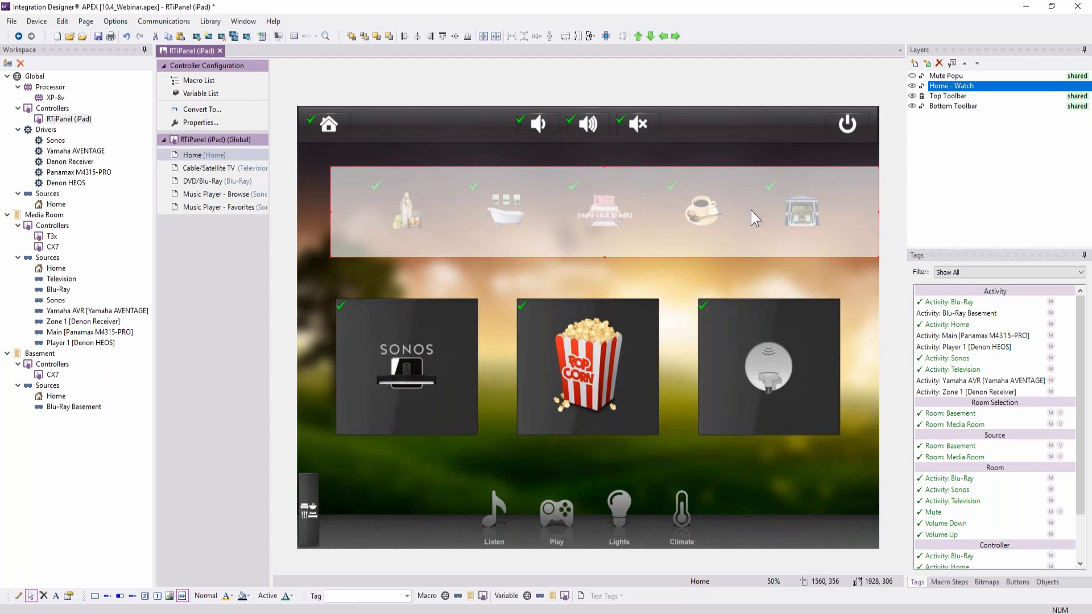
# Add a layer named Viewport whose visibility is controlled by Flag 1 of the XP Macro Flags
pyautogui.click(915, 63)
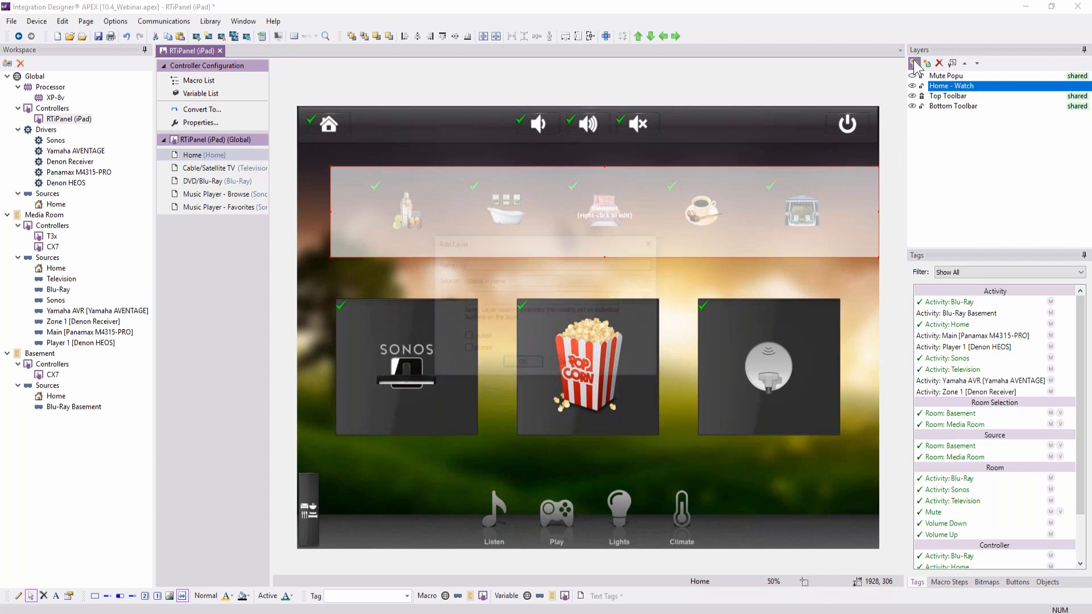
pyautogui.write('Viewport')
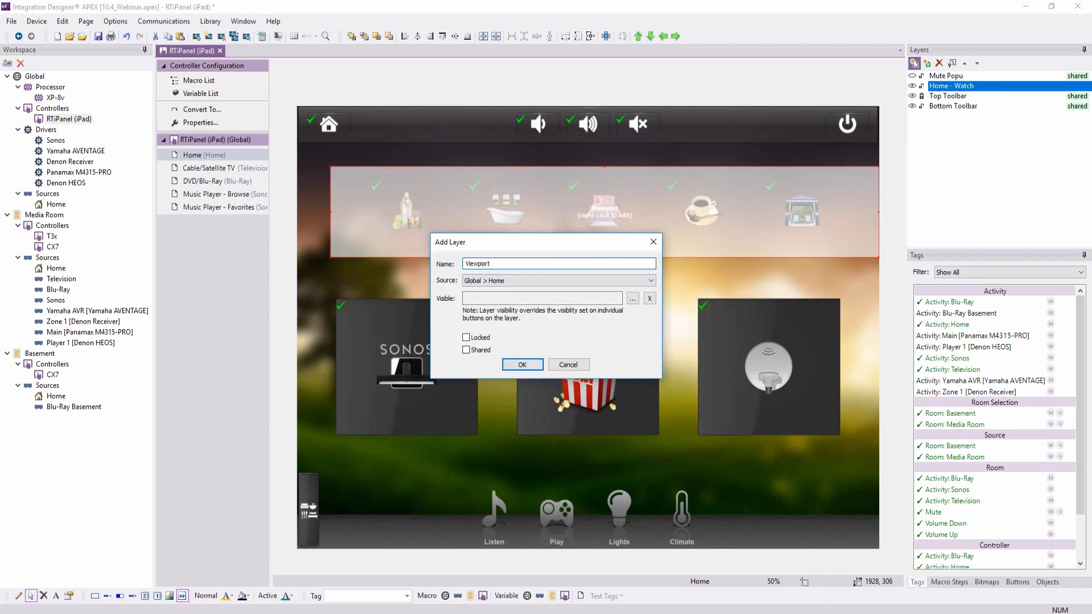
pyautogui.click(632, 298)
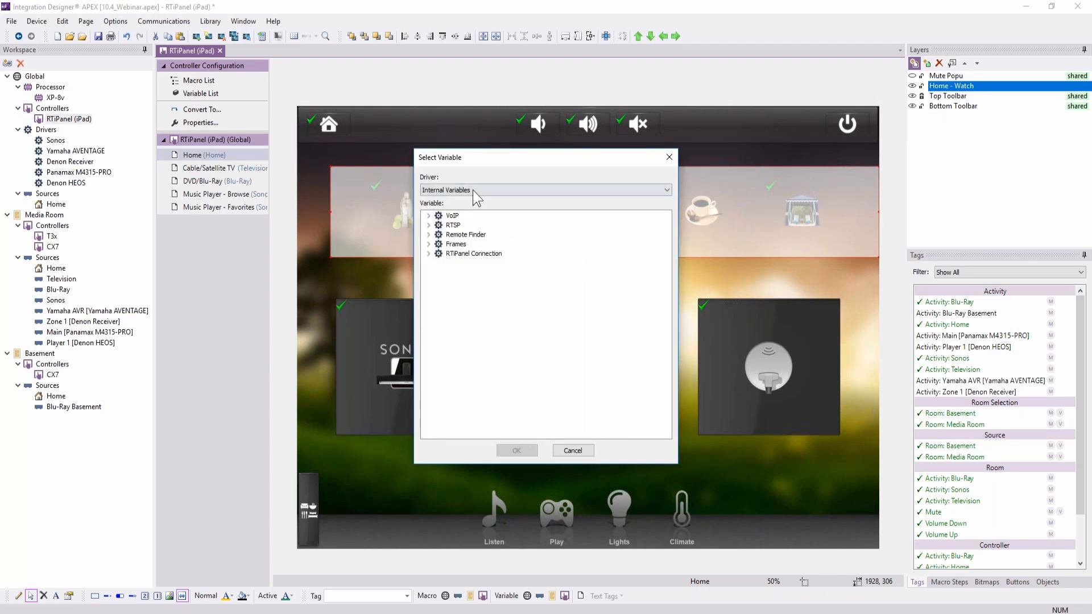
pyautogui.click(472, 190)
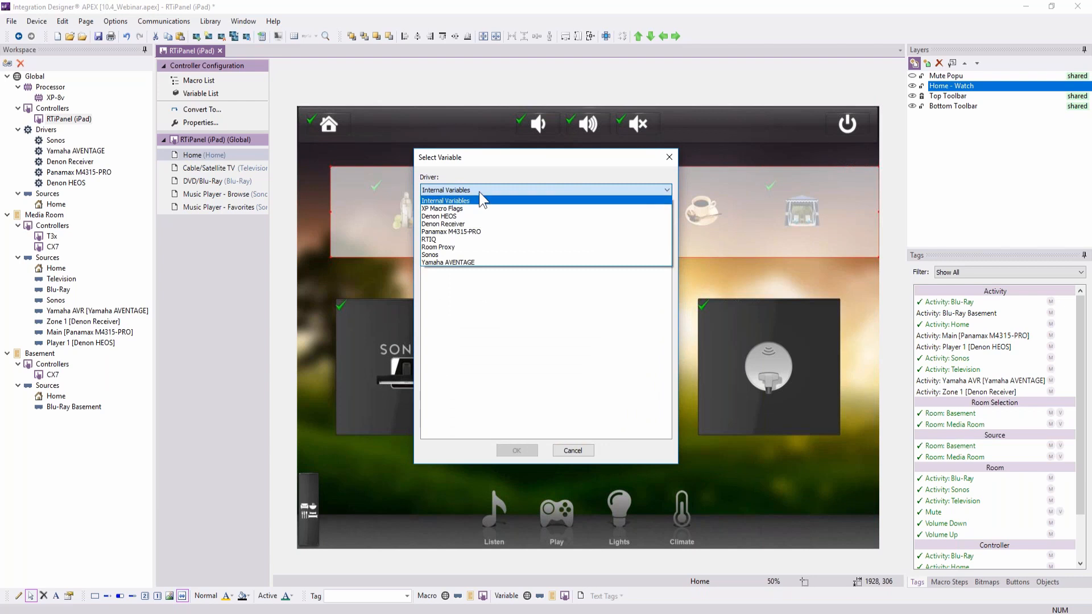
pyautogui.click(476, 208)
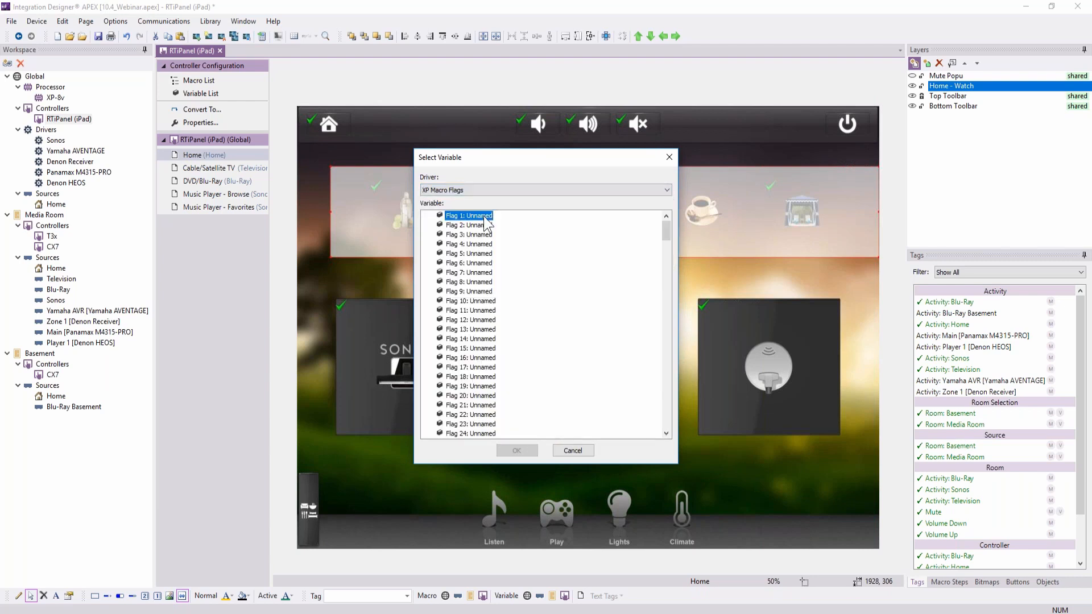
pyautogui.doubleClick(484, 216)
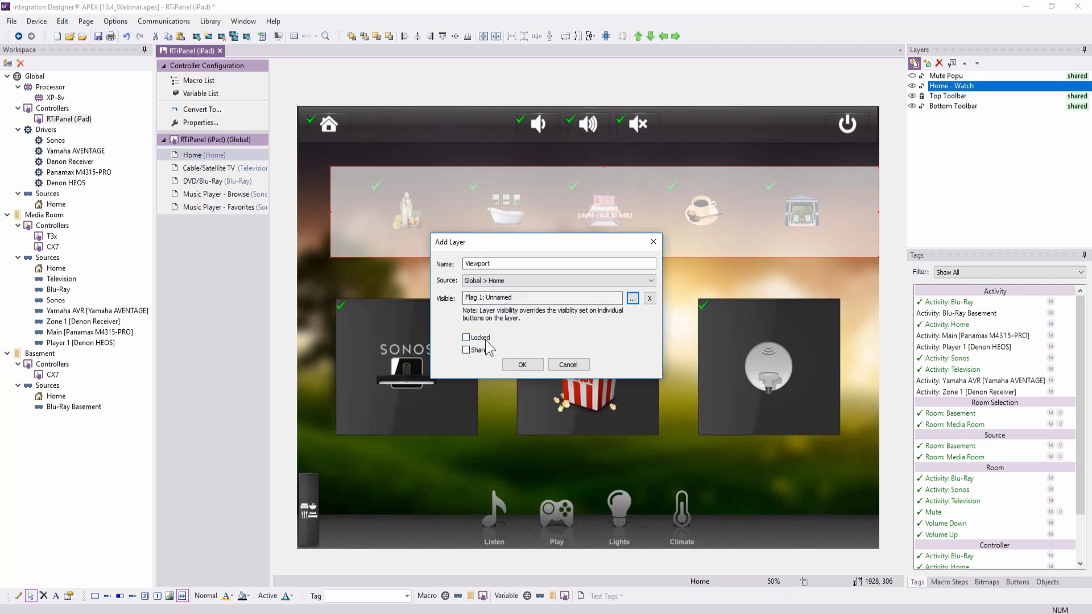
pyautogui.click(532, 366)
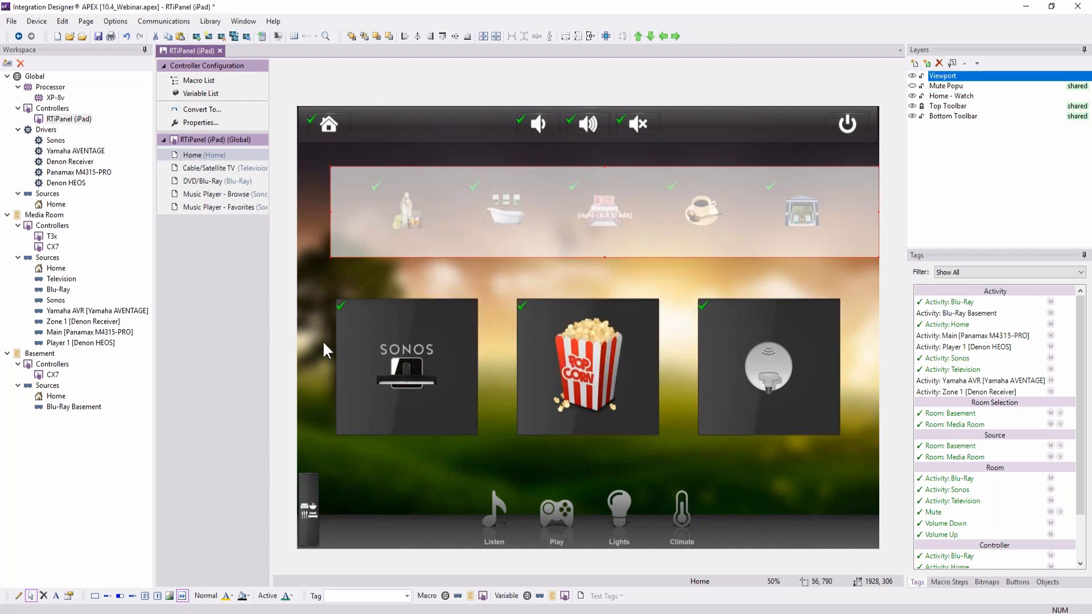
# Move the small room button up beside the viewport and create a source macro for it with the tag Room Selection Popup
pyautogui.click(305, 505)
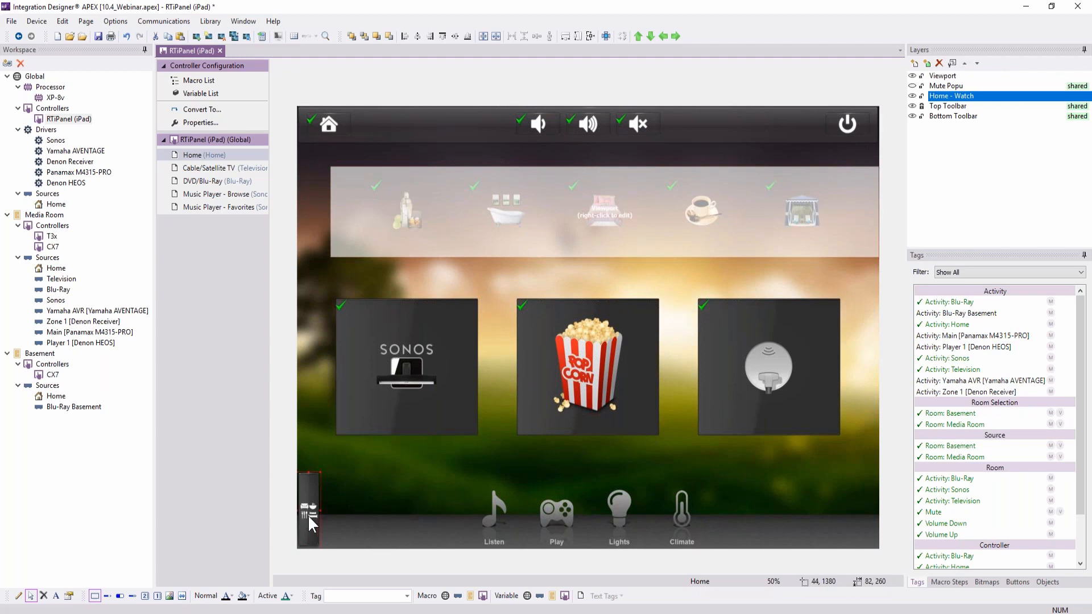
pyautogui.moveTo(306, 526); pyautogui.dragTo(297, 230)
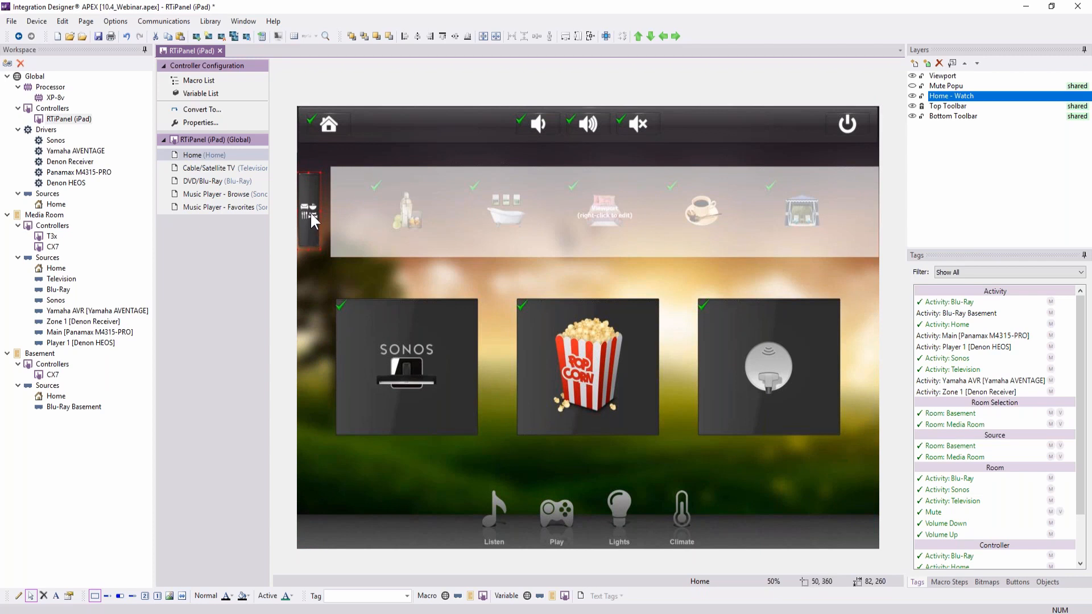
pyautogui.rightClick(300, 217)
pyautogui.moveTo(334, 252)
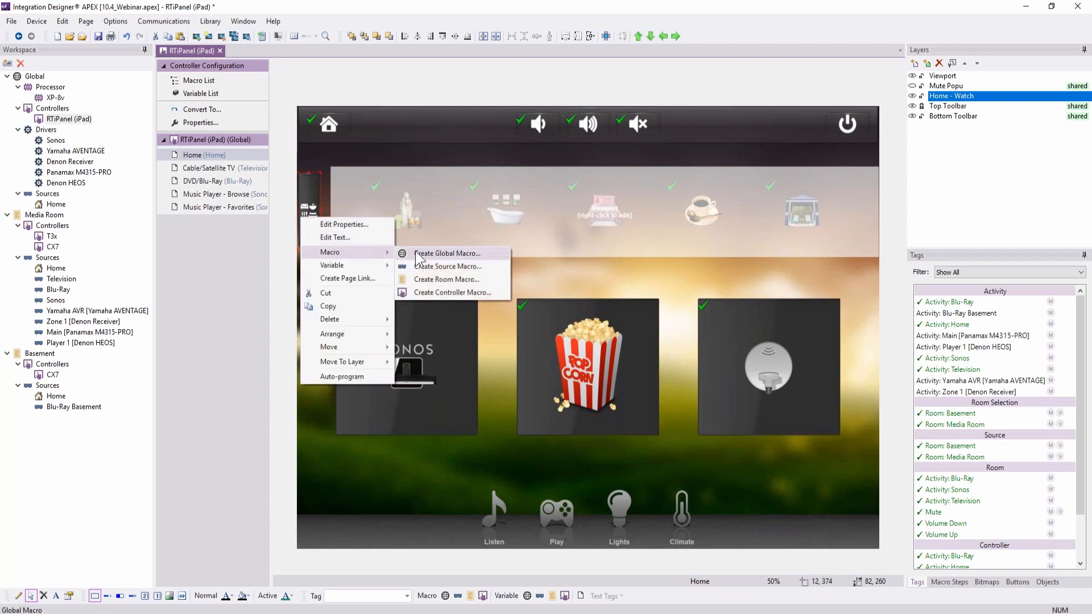
pyautogui.click(421, 260)
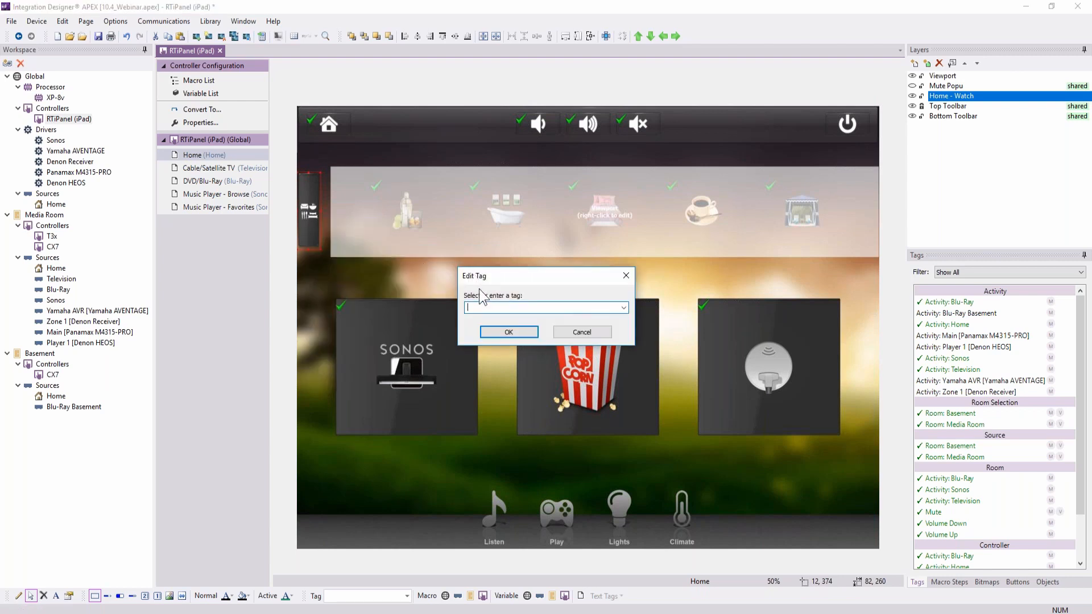
pyautogui.write('Room Selection Popup')
pyautogui.press('Return')
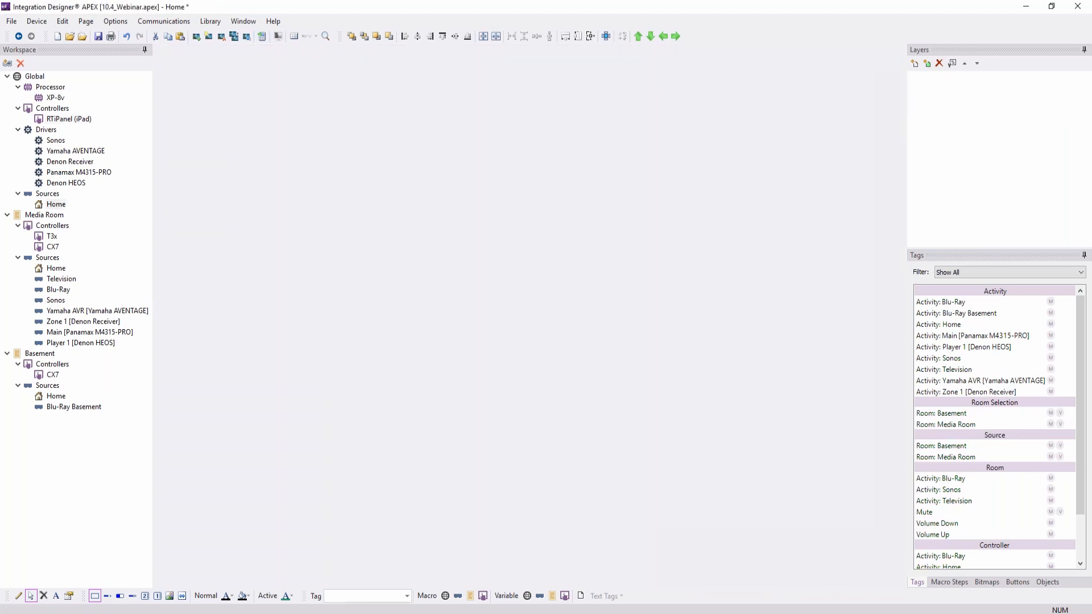
# Add a flag step to the Room Selection Popup macro and set it to Flag Toggle on flag 001
pyautogui.click(948, 581)
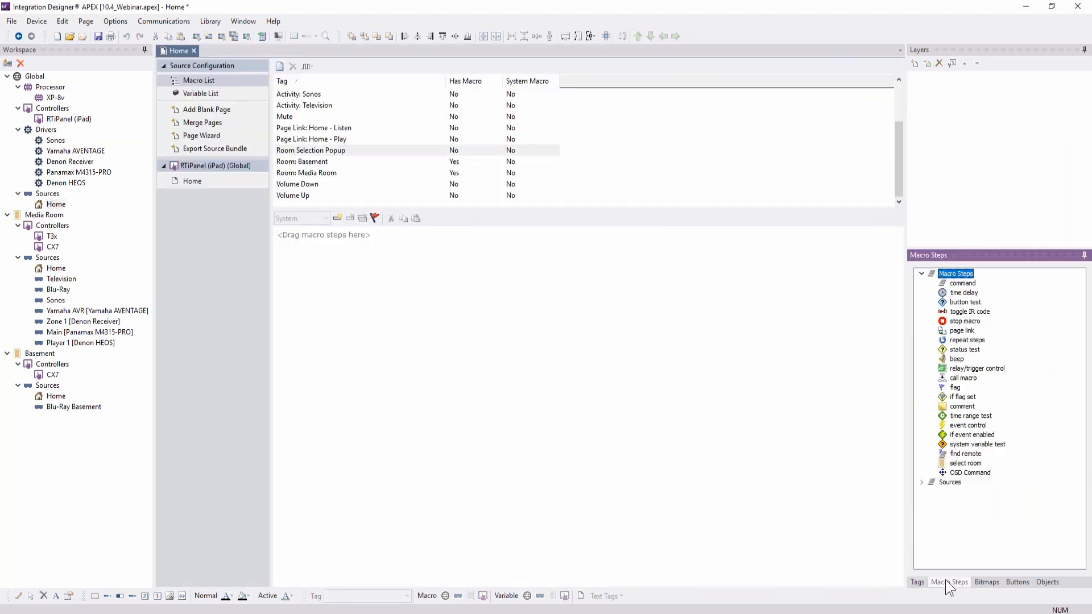
pyautogui.click(959, 386)
pyautogui.moveTo(961, 385); pyautogui.dragTo(413, 258)
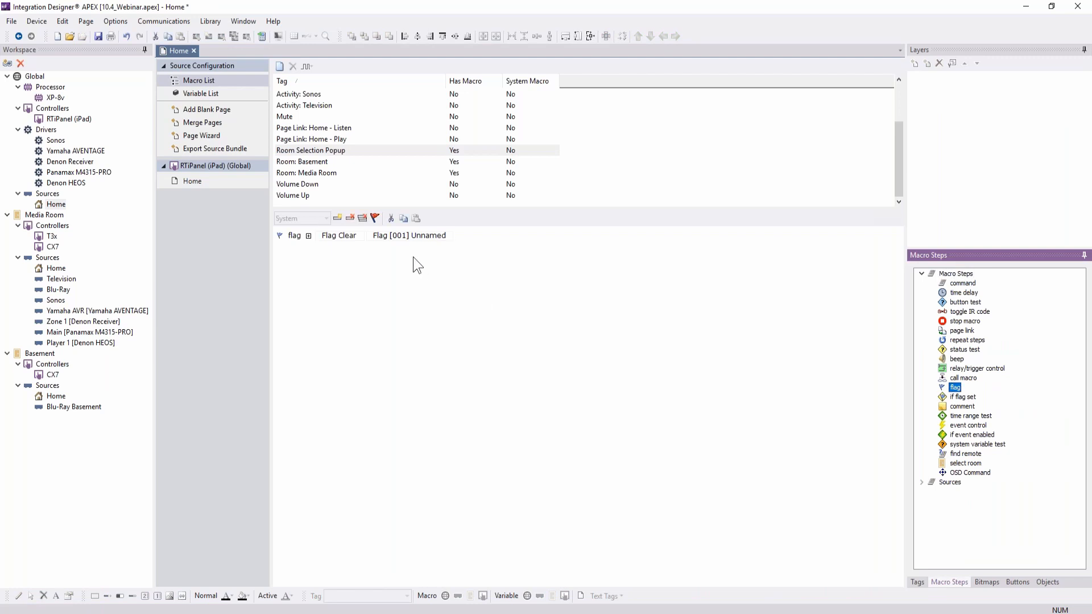
pyautogui.click(336, 237)
pyautogui.click(353, 262)
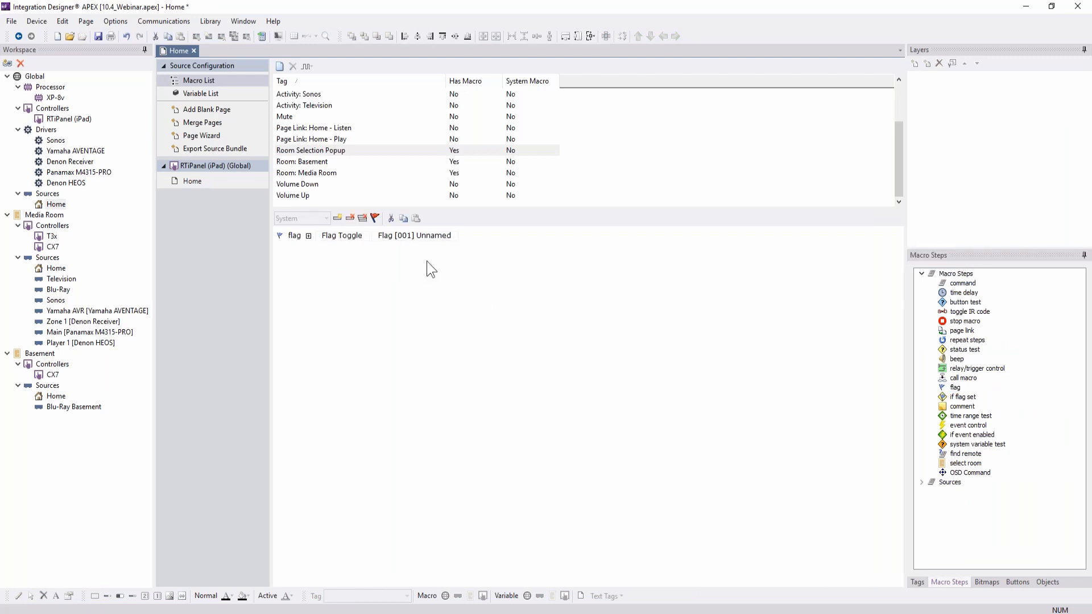
# Return to the Home page and set the room selection button to Reversed in its properties
pyautogui.click(192, 181)
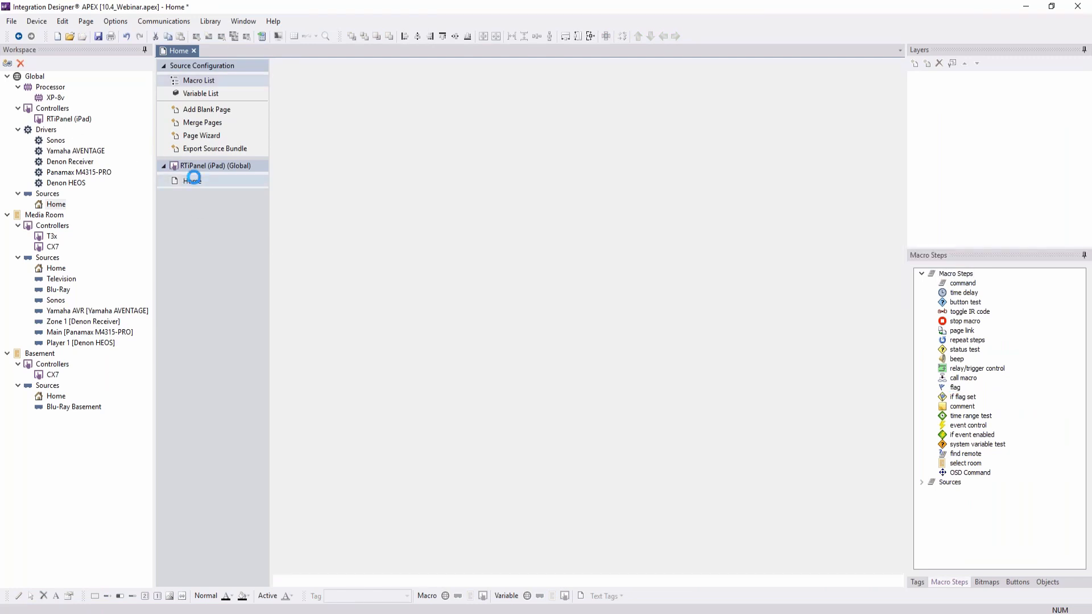
pyautogui.click(307, 218)
pyautogui.rightClick(307, 217)
pyautogui.click(330, 224)
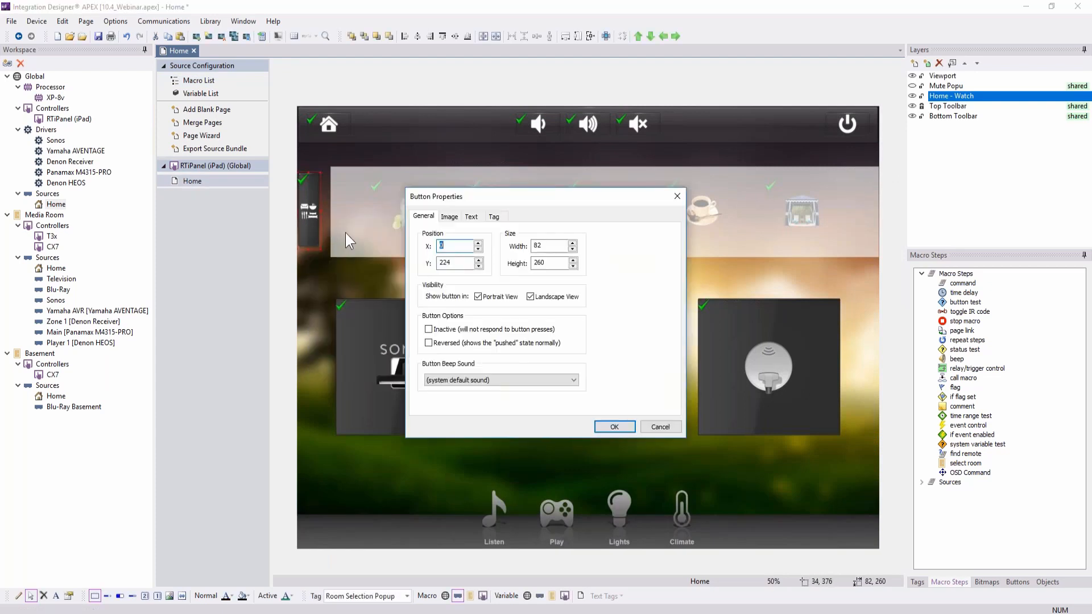
pyautogui.click(428, 343)
pyautogui.click(428, 329)
pyautogui.click(609, 428)
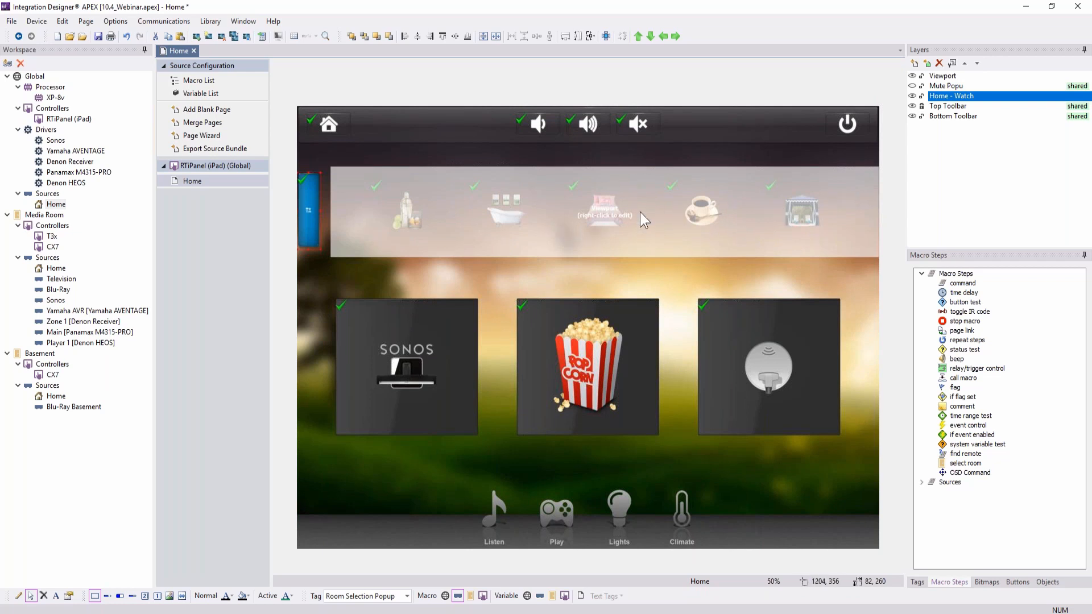
# Cut the viewport from the Home - Watch layer and paste it onto the Viewport layer
pyautogui.rightClick(305, 215)
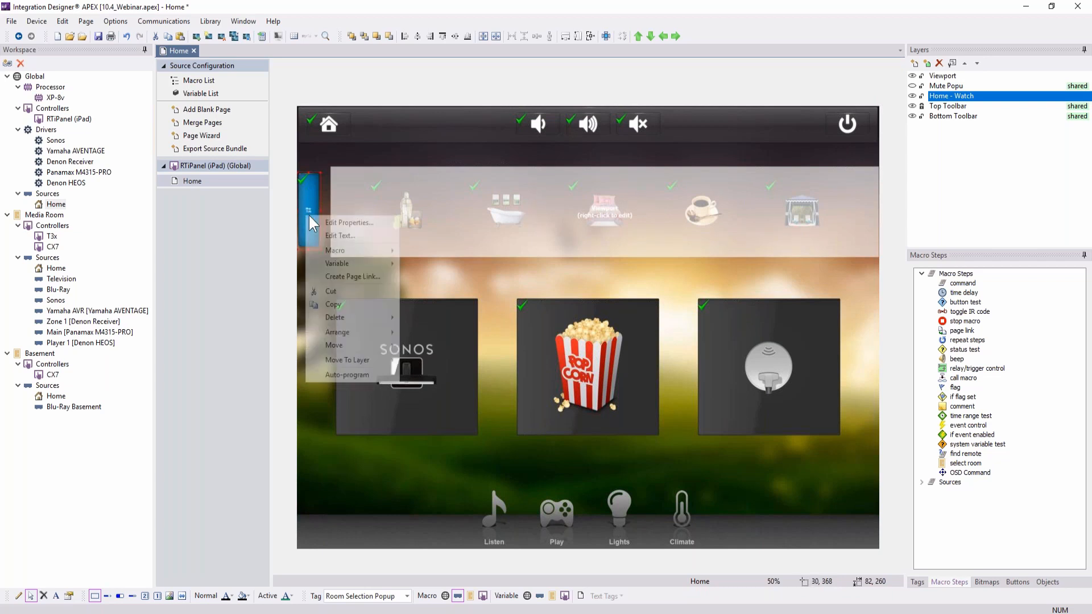
pyautogui.click(488, 188)
pyautogui.click(488, 189)
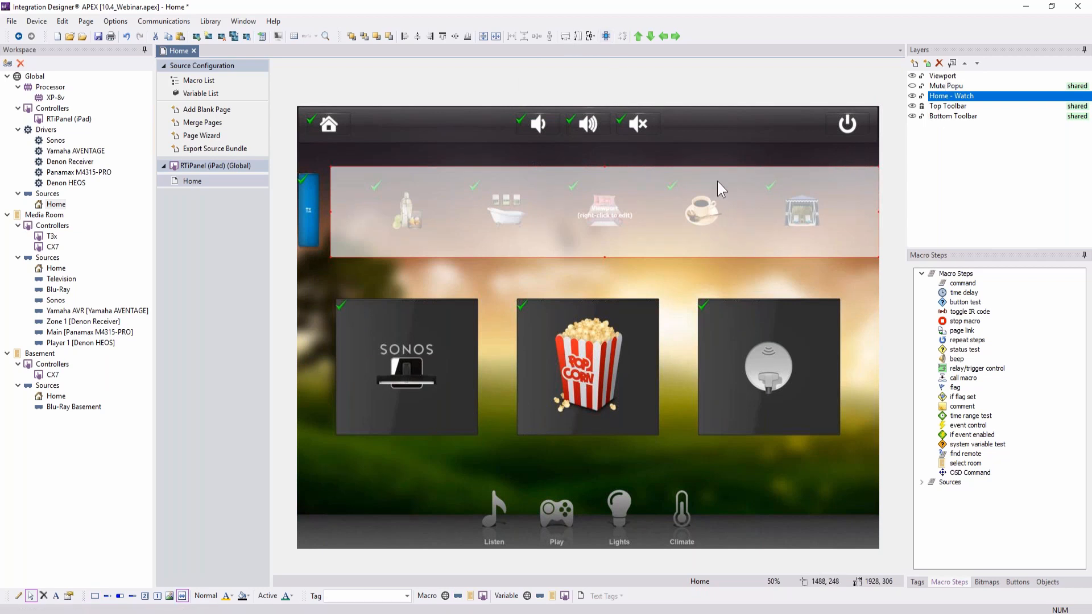
pyautogui.rightClick(578, 227)
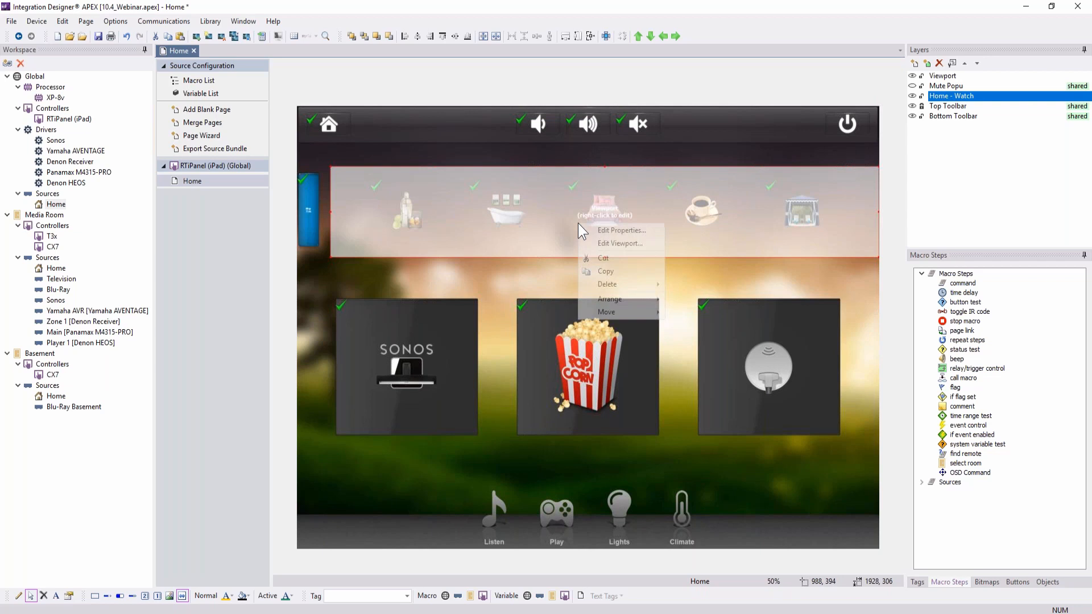
pyautogui.click(624, 263)
pyautogui.click(935, 77)
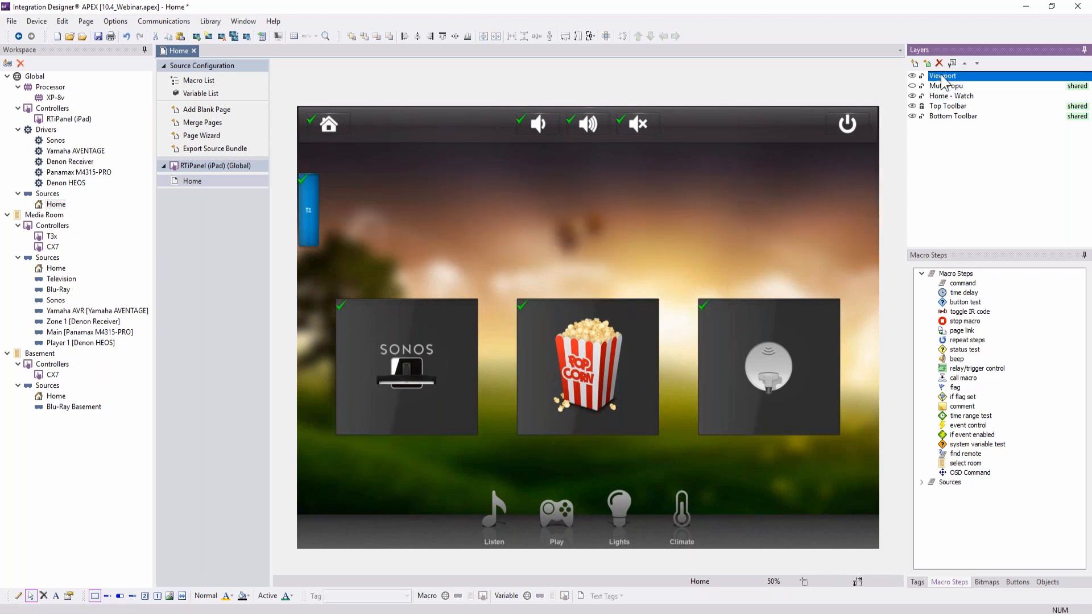
pyautogui.rightClick(609, 187)
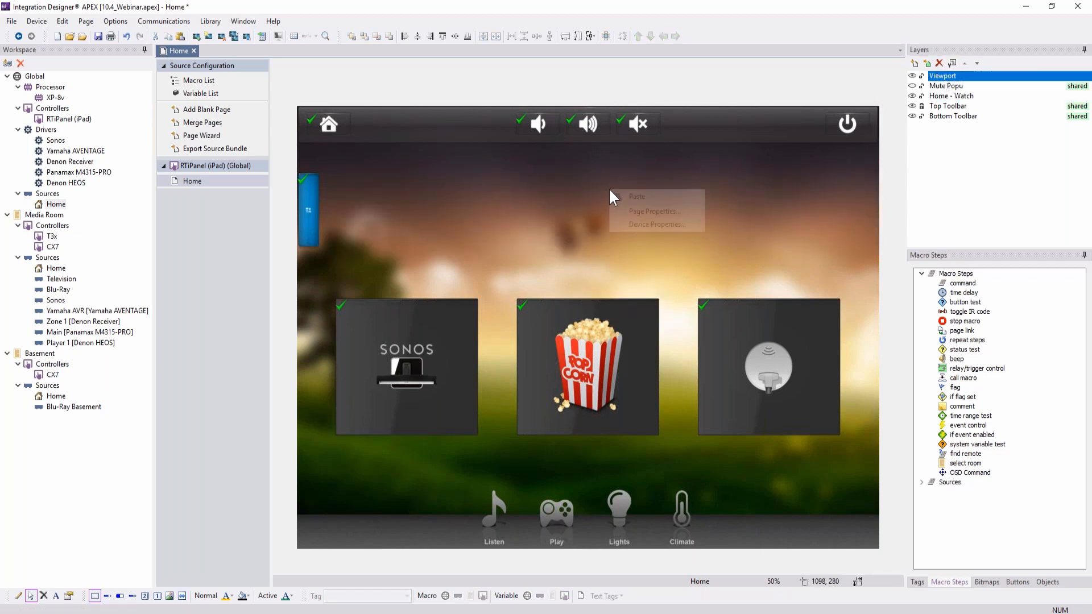
pyautogui.click(642, 197)
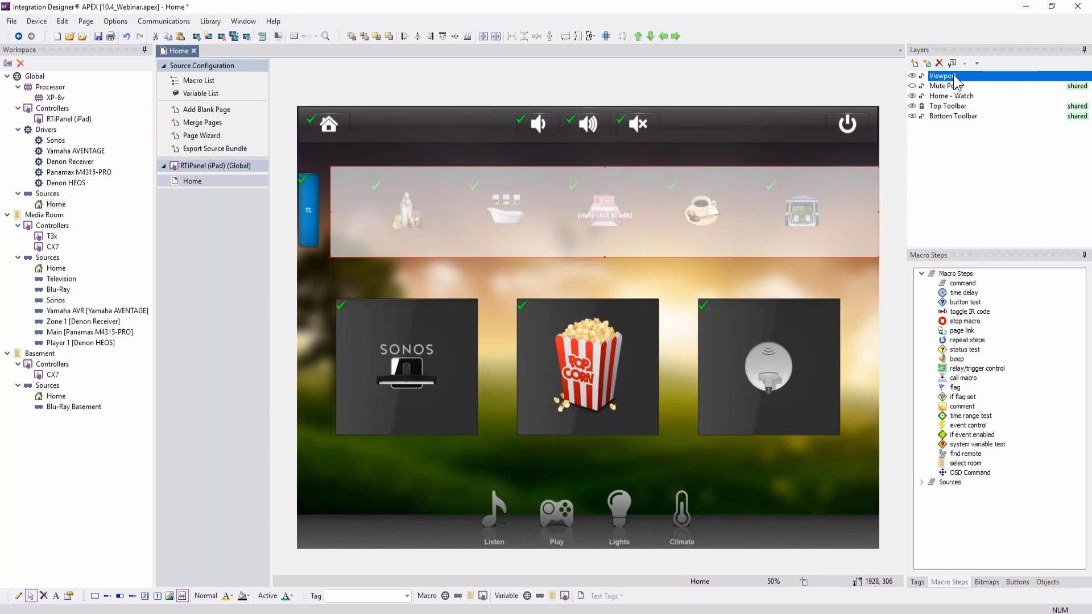
# Switch the Viewport and Home - Watch layers off and on again, and make the Mute Popu layer visible
pyautogui.click(913, 76)
pyautogui.click(917, 79)
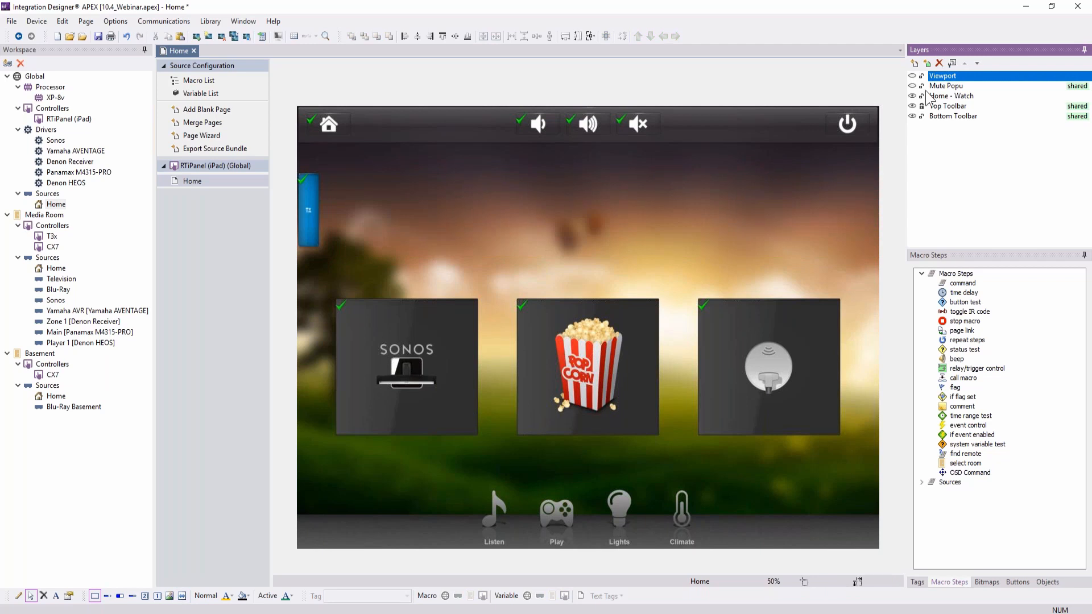
pyautogui.click(913, 76)
pyautogui.click(915, 87)
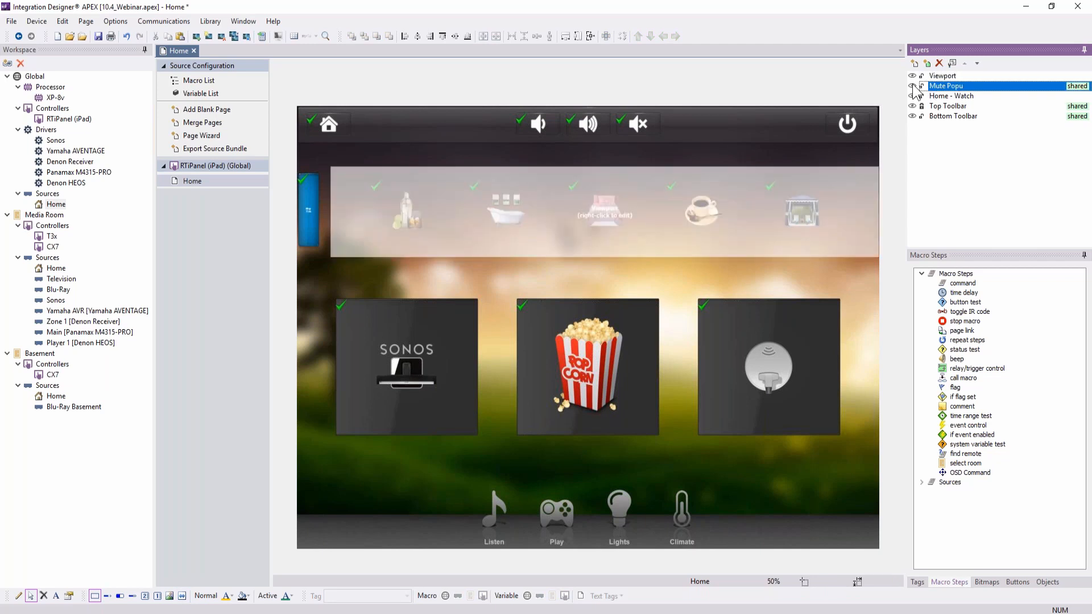
pyautogui.click(913, 86)
pyautogui.click(913, 96)
pyautogui.click(913, 96)
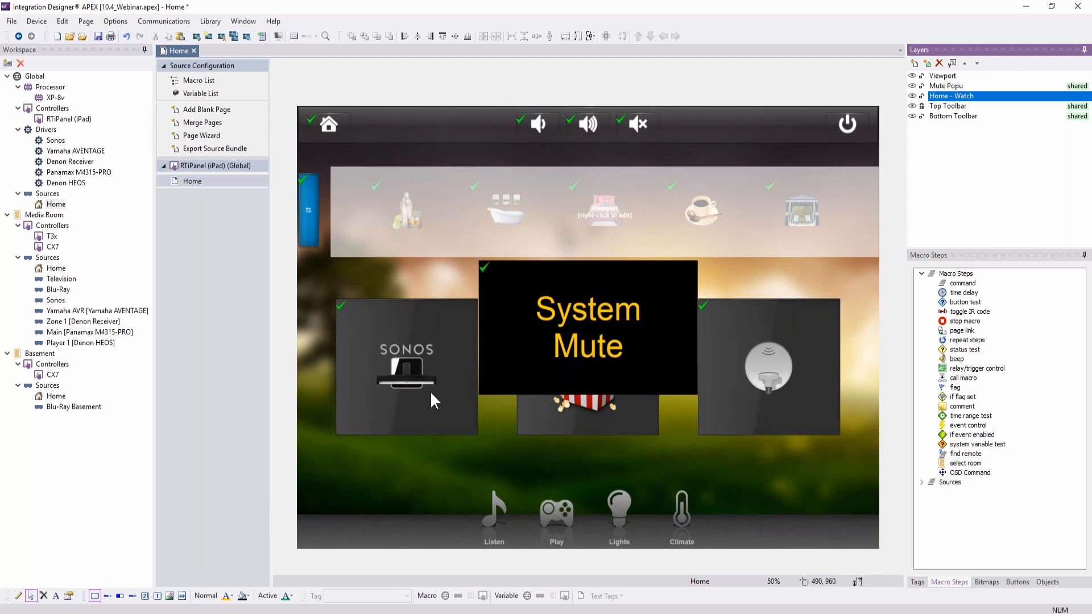
# Move the Sonos button to the Bottom Toolbar layer
pyautogui.rightClick(381, 336)
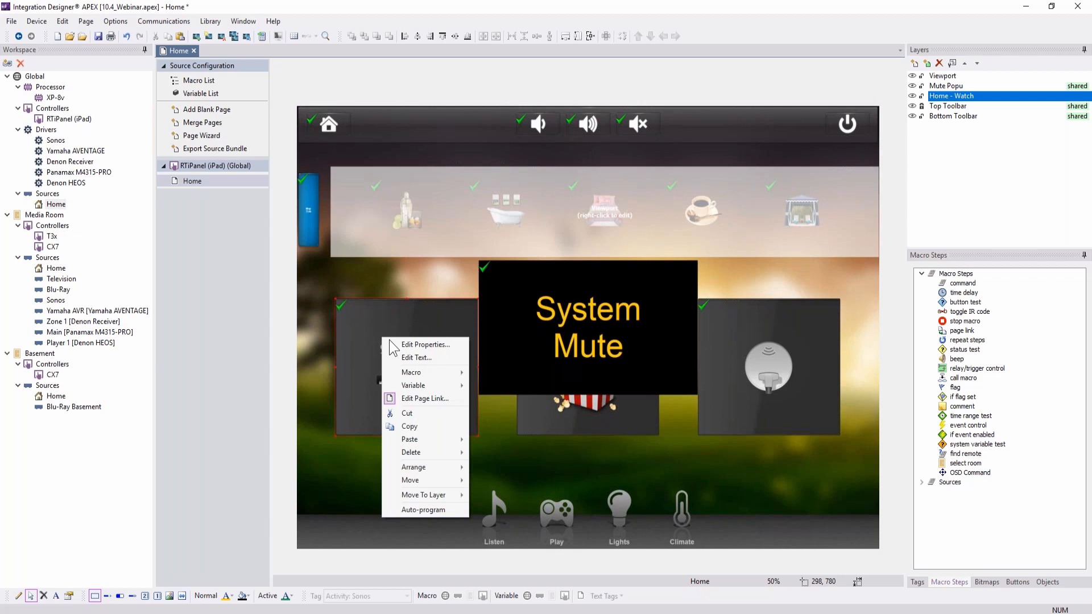
pyautogui.moveTo(431, 492)
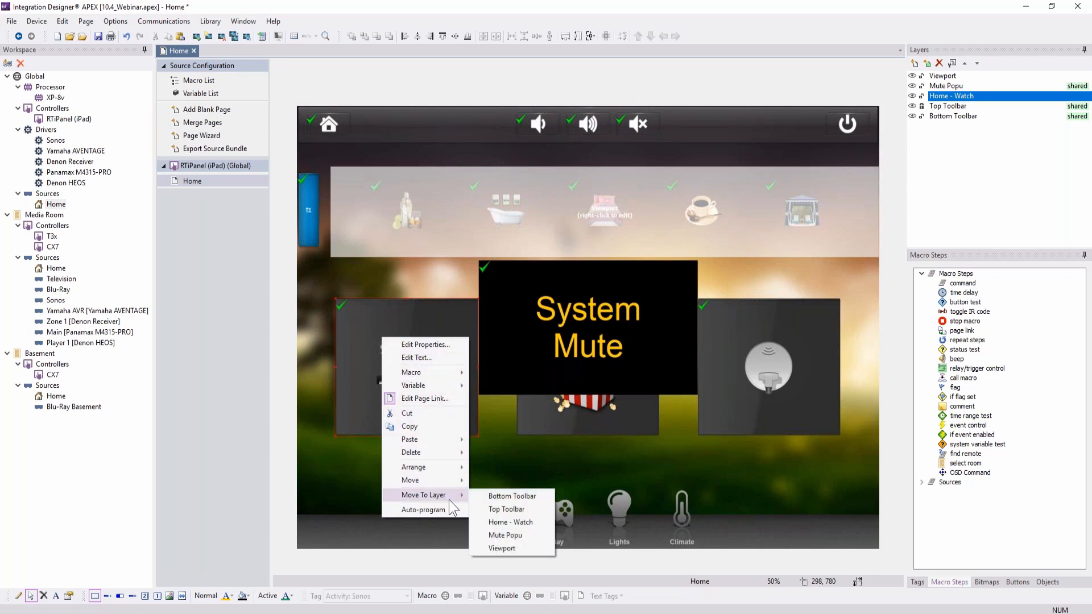
pyautogui.click(512, 496)
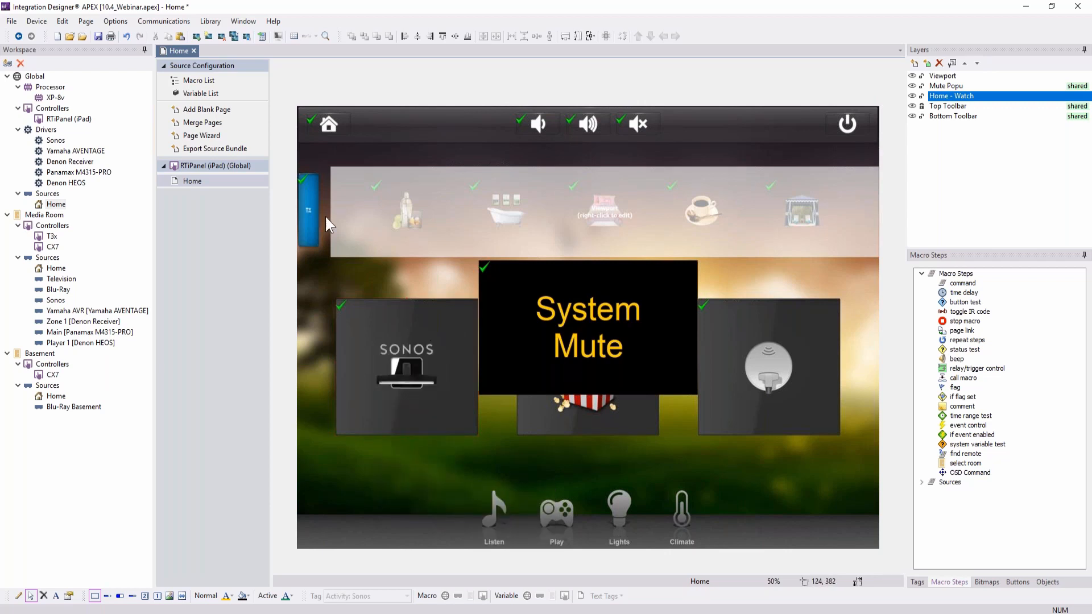
# Examine the Move To Layer choices for the room selection button and dismiss them without moving it
pyautogui.click(307, 204)
pyautogui.rightClick(306, 202)
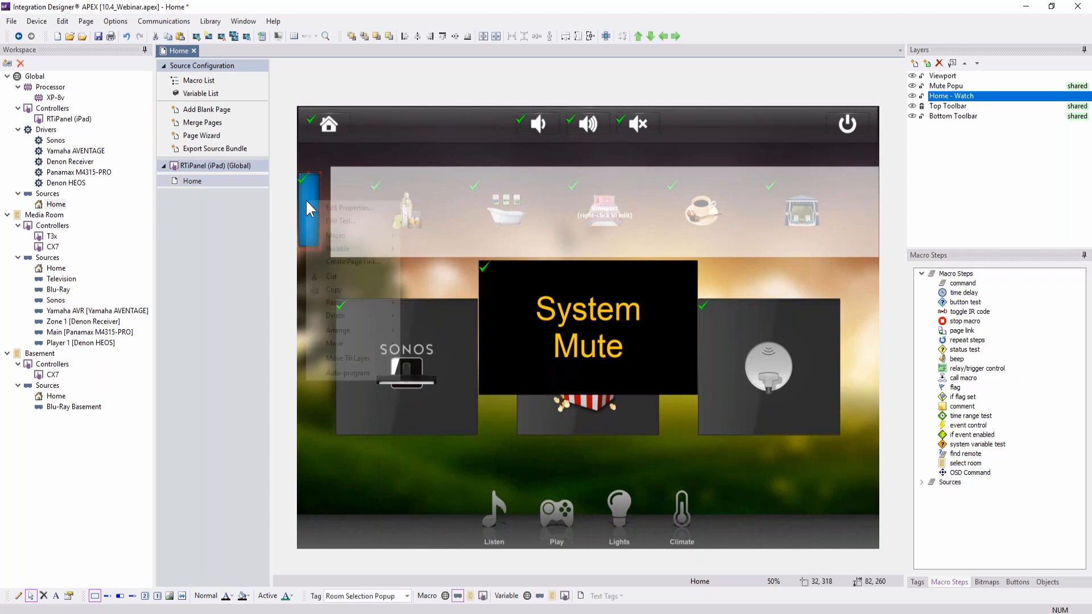
pyautogui.moveTo(374, 343)
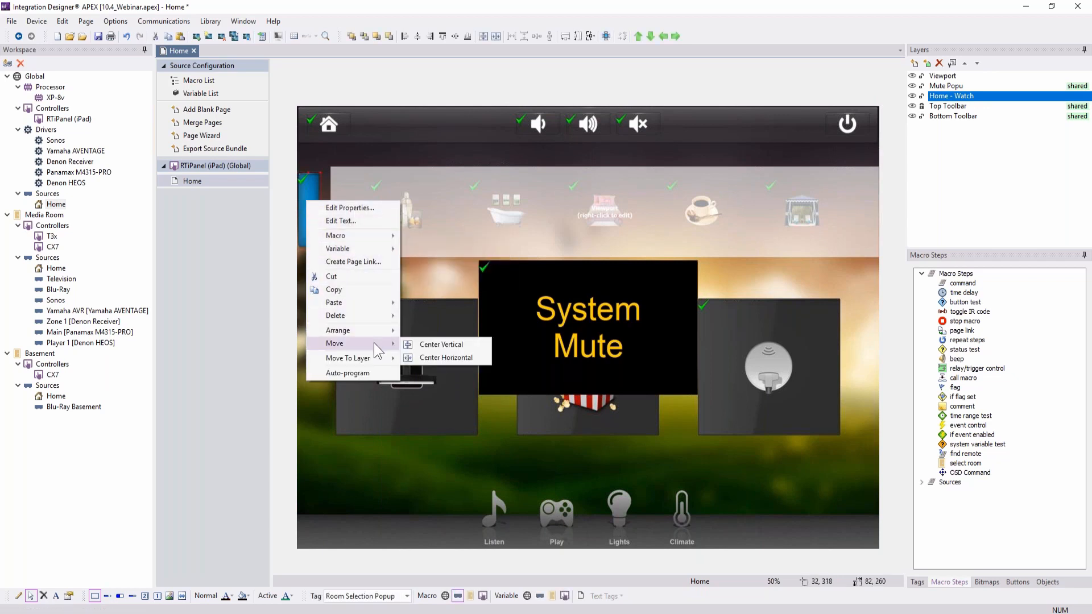
pyautogui.moveTo(390, 358)
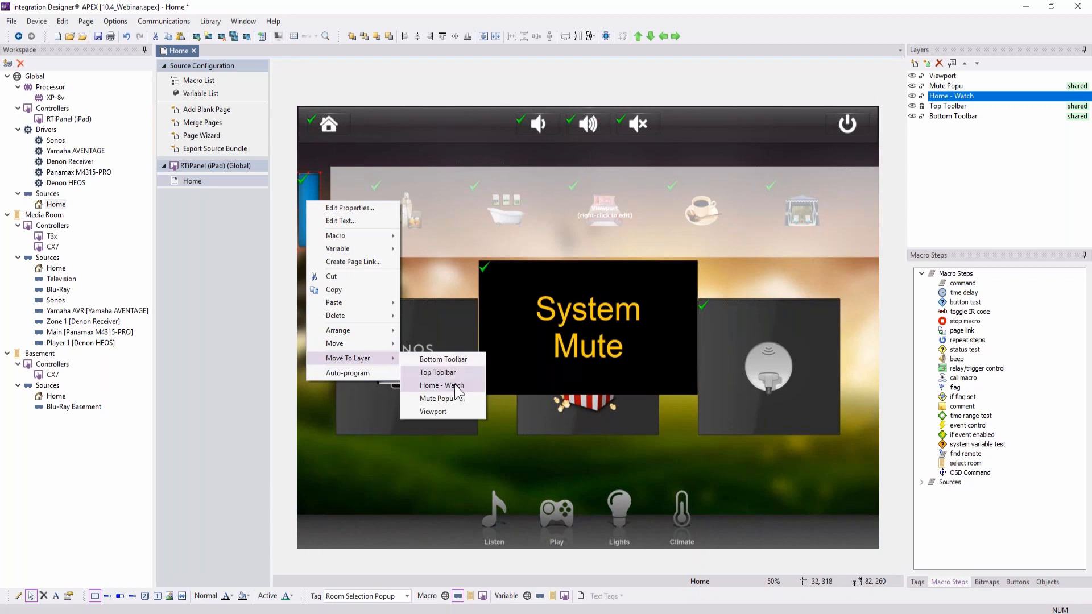
pyautogui.click(500, 472)
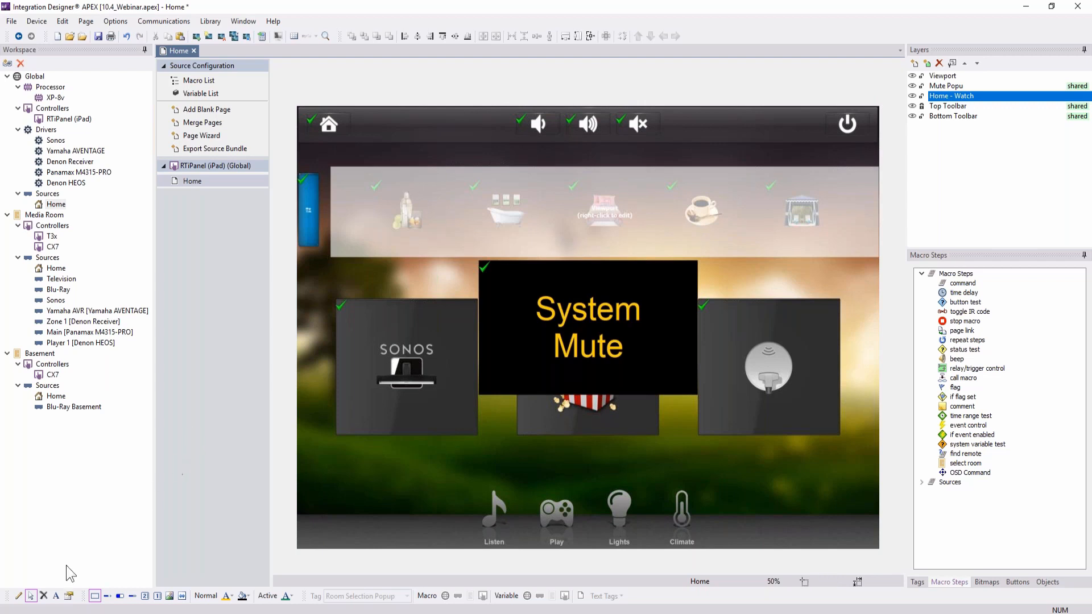
# Draw a tall viewport of about 364 x 968 on the Home - Watch layer, over the Sonos button below the room icons
pyautogui.click(18, 595)
pyautogui.moveTo(299, 258)
pyautogui.mouseDown()
pyautogui.moveTo(400, 301)
pyautogui.moveTo(362, 343)
pyautogui.moveTo(336, 307)
pyautogui.mouseUp()
pyautogui.click(182, 597)
pyautogui.moveTo(344, 298); pyautogui.dragTo(405, 550)
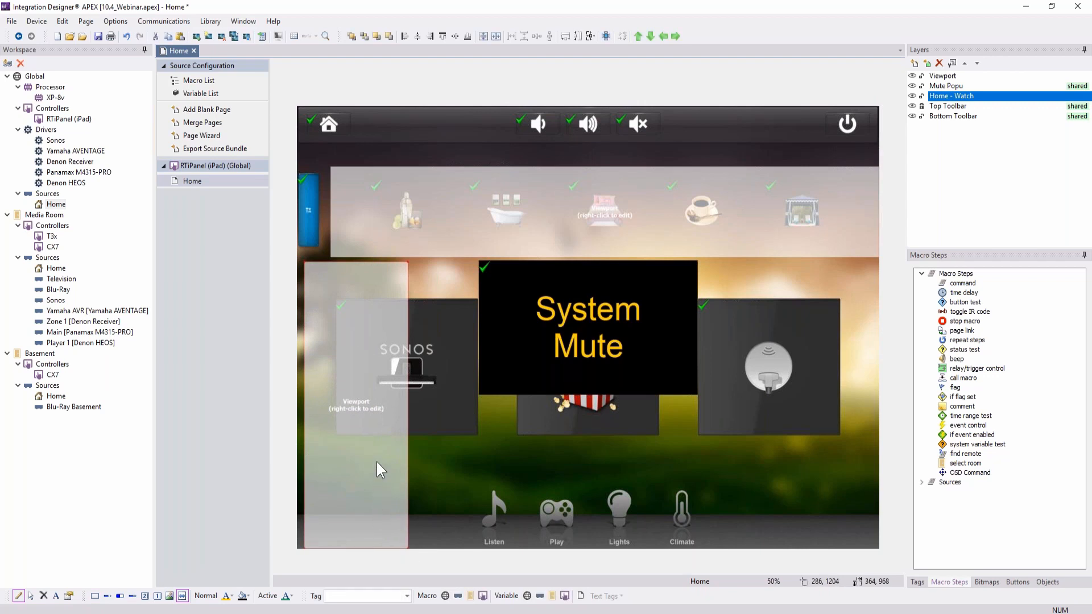
# Edit the new tall viewport and place the garage door bitmap from BSD Fusion Zones in its first frame
pyautogui.rightClick(367, 419)
pyautogui.click(396, 442)
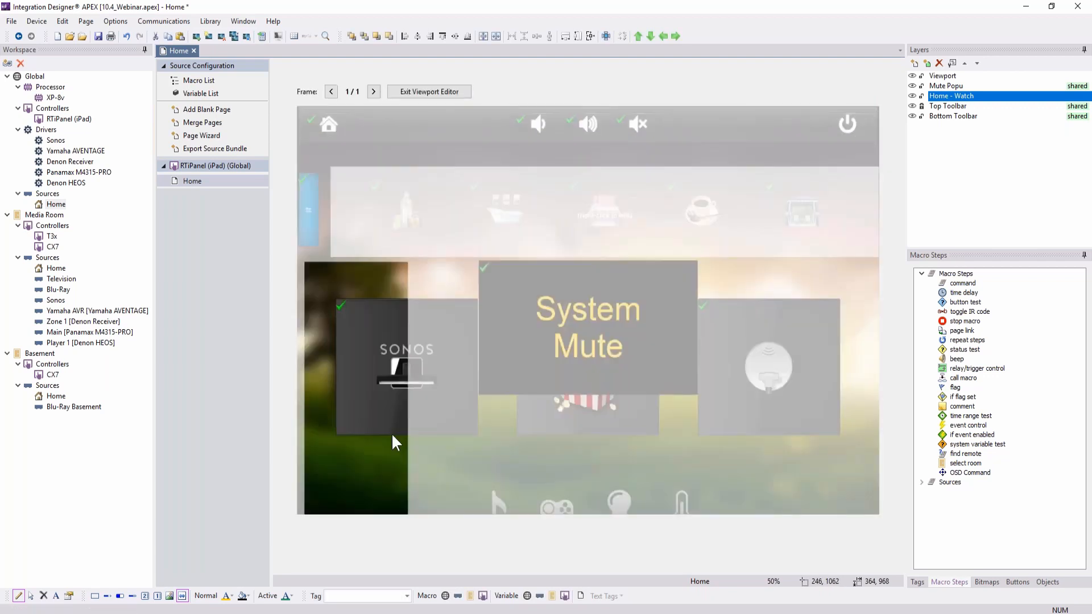
pyautogui.click(986, 582)
pyautogui.moveTo(987, 500); pyautogui.dragTo(380, 449)
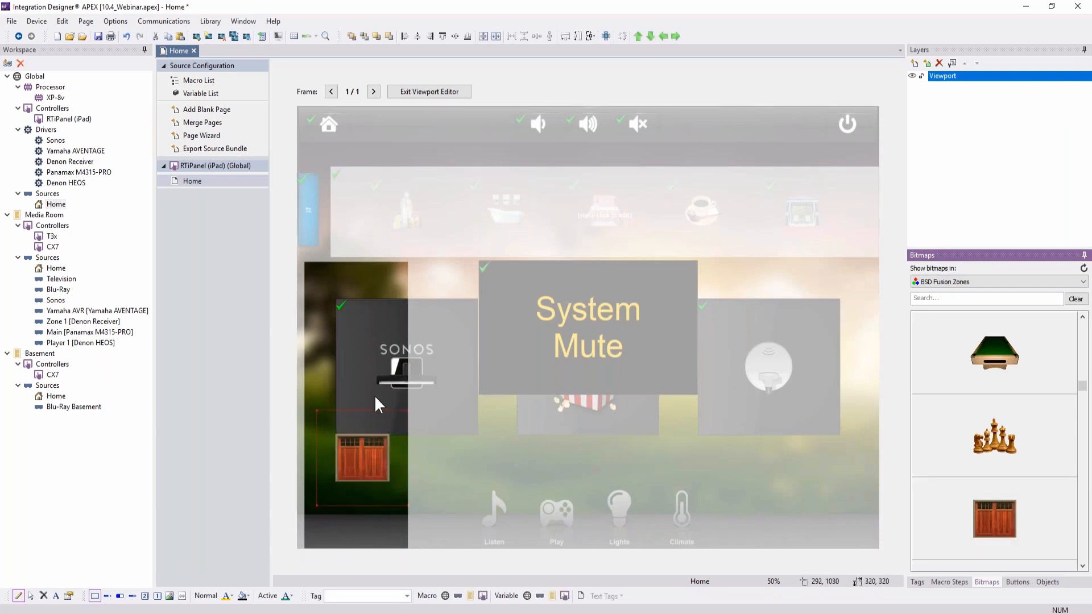
# Add a second viewport frame containing the chess pieces bitmap, and flip back and forth between both frames
pyautogui.click(373, 91)
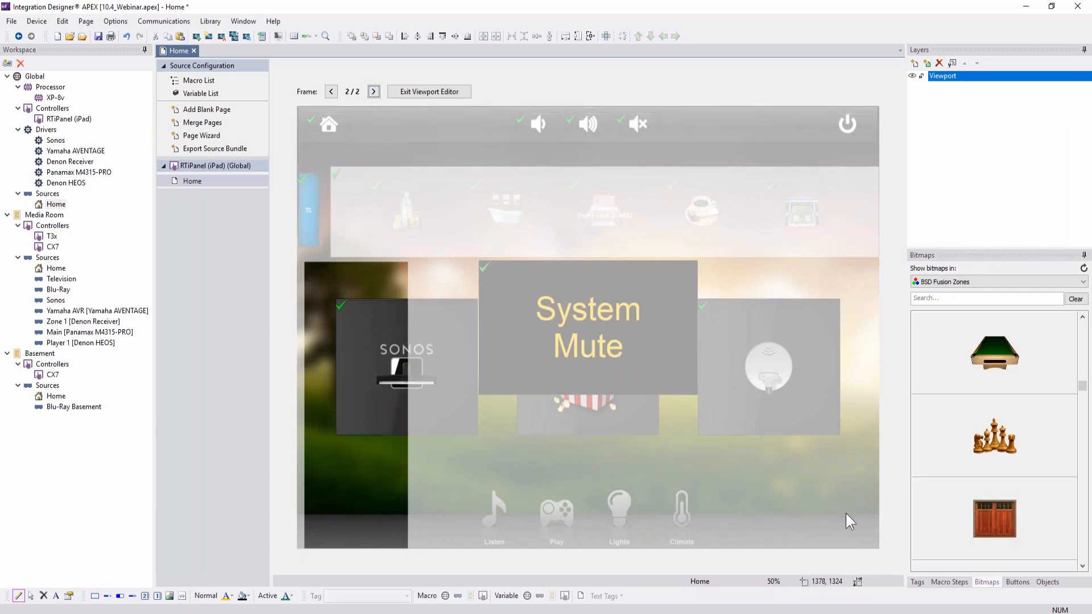
pyautogui.moveTo(995, 437); pyautogui.dragTo(387, 458)
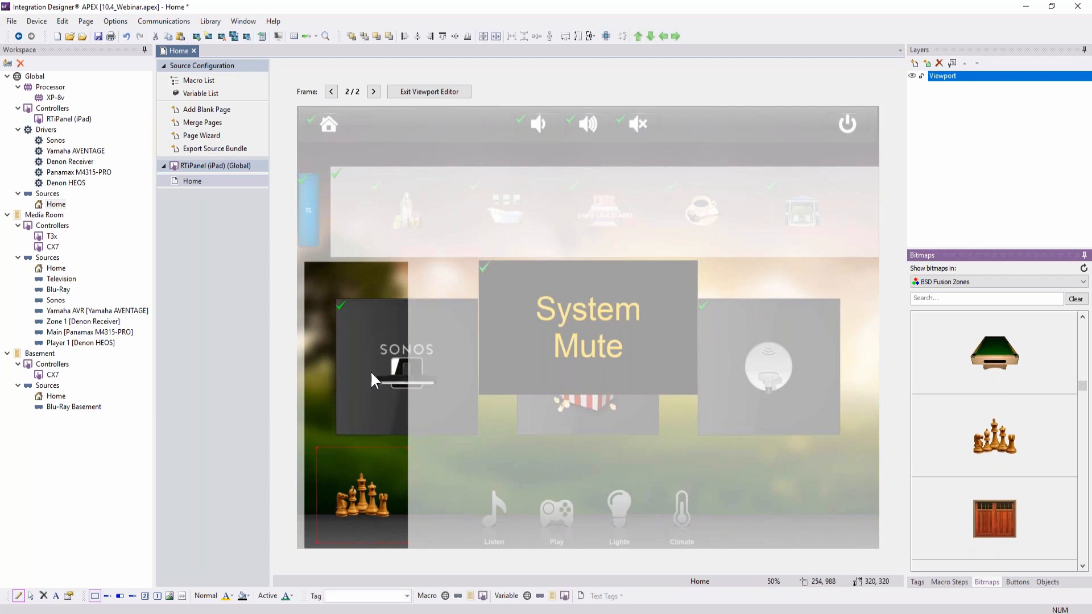
pyautogui.click(331, 91)
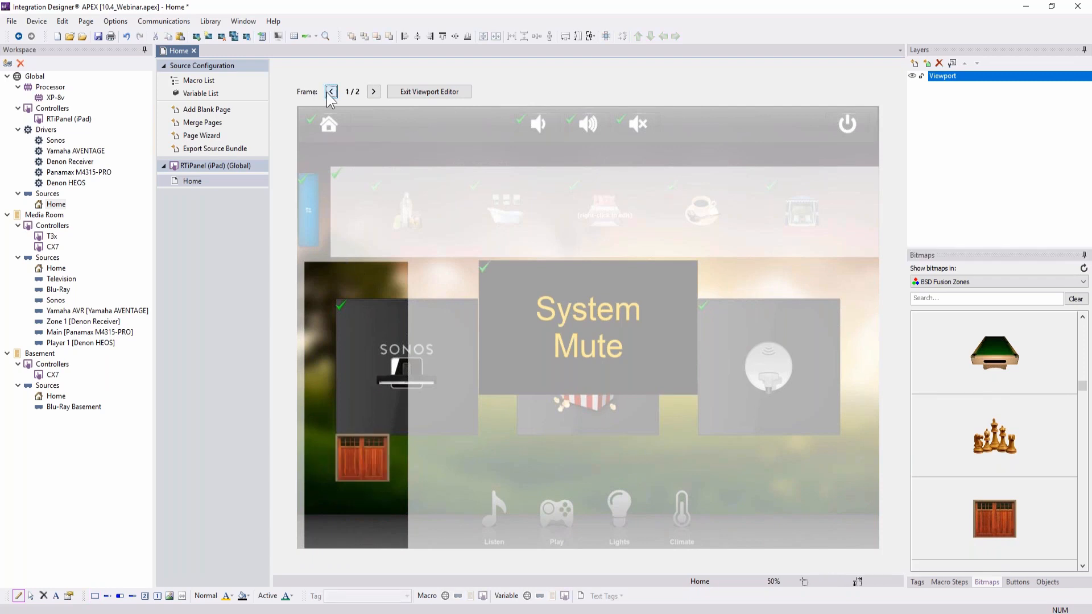
pyautogui.click(374, 91)
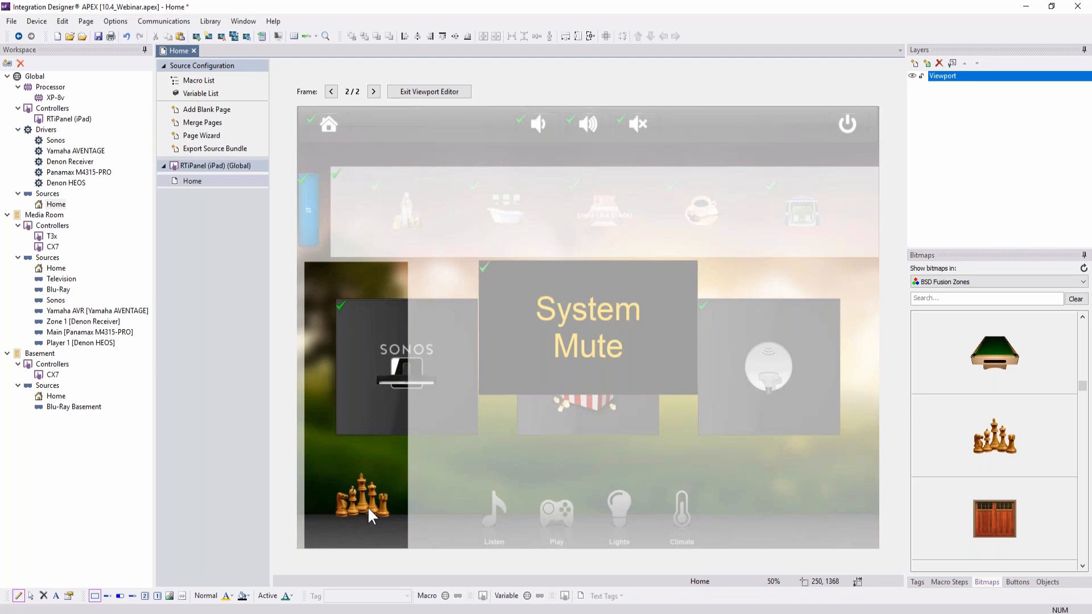
# Exit the viewport editor and delete the tall viewport with the garage door icon from the Home page
pyautogui.rightClick(364, 483)
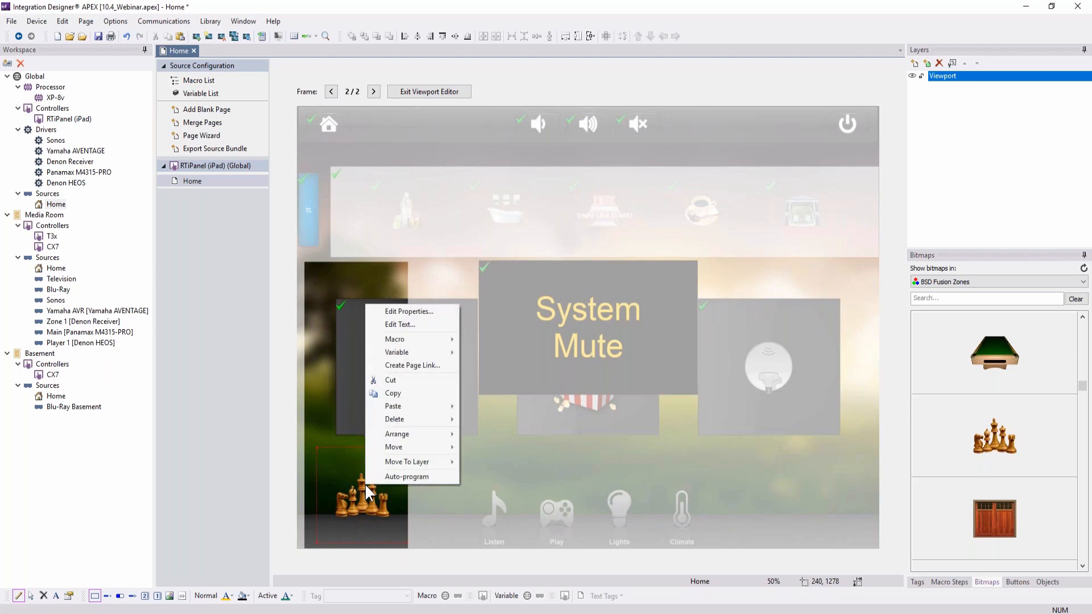
pyautogui.click(392, 476)
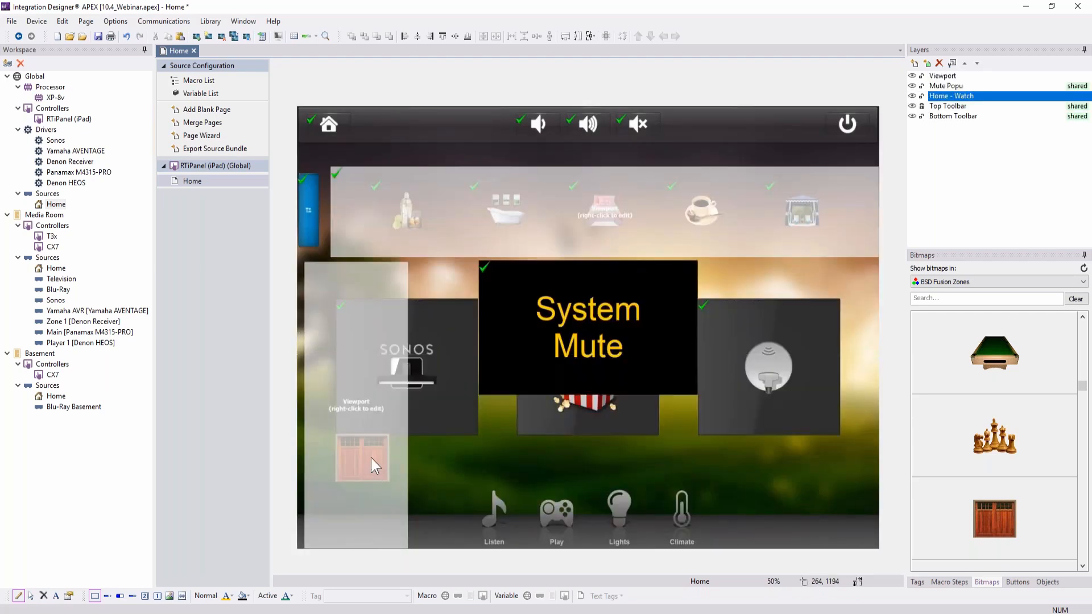
pyautogui.rightClick(364, 450)
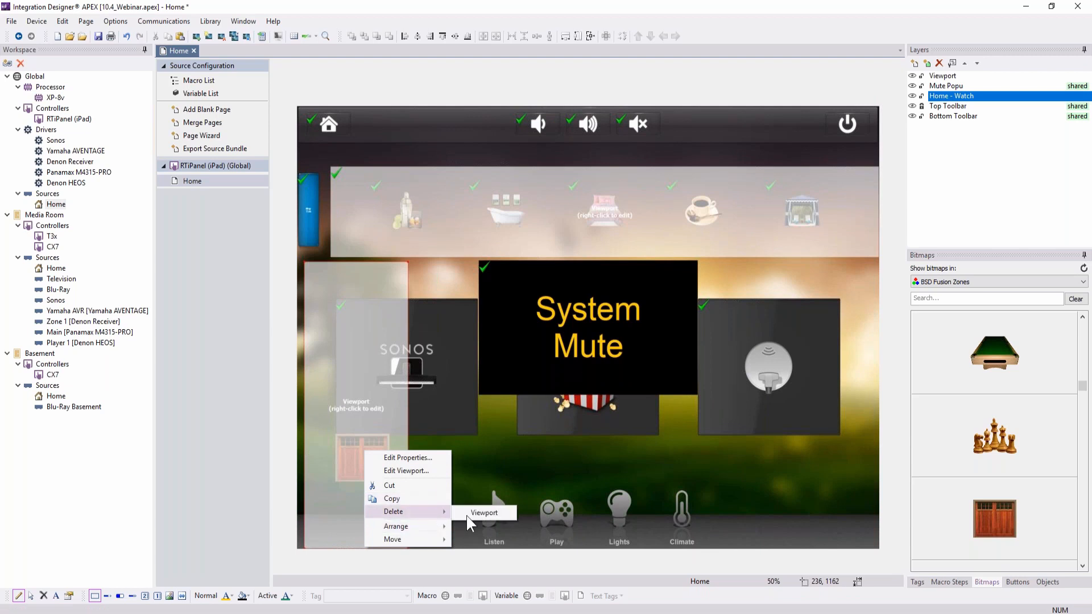
pyautogui.click(493, 514)
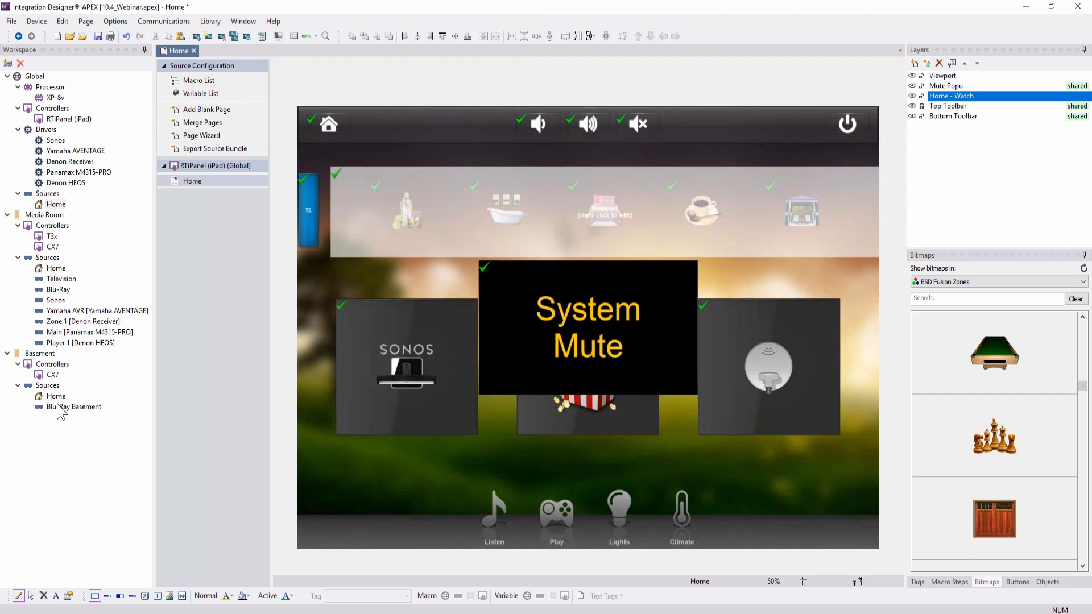
# Open the Media Room Blu-Ray source's iPad page and IR properties, and set the output port to Port 1 [XP-8v > Bedroom]
pyautogui.click(58, 290)
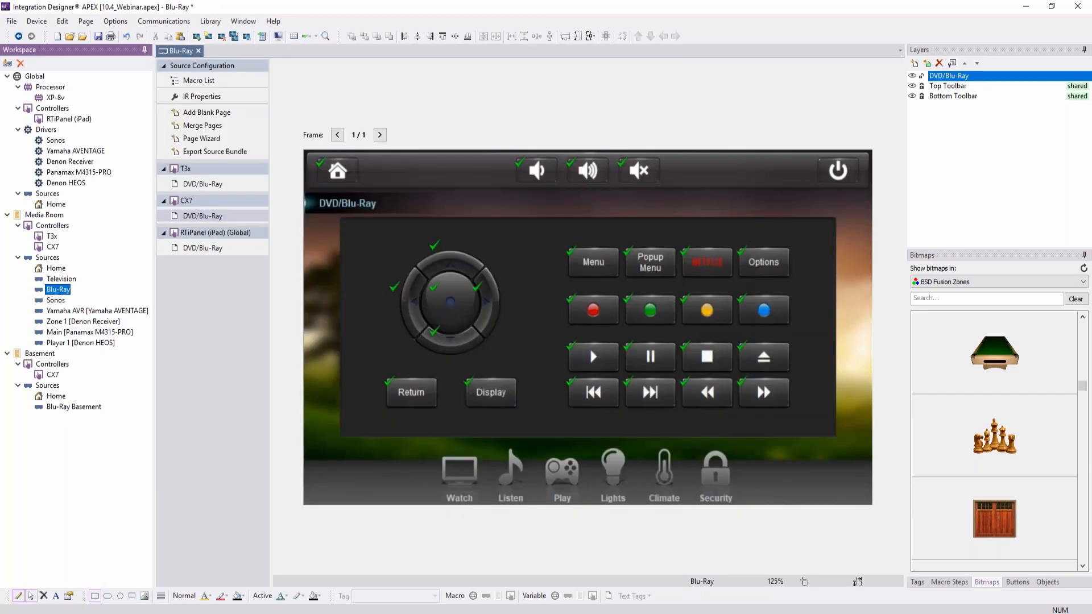
pyautogui.click(206, 248)
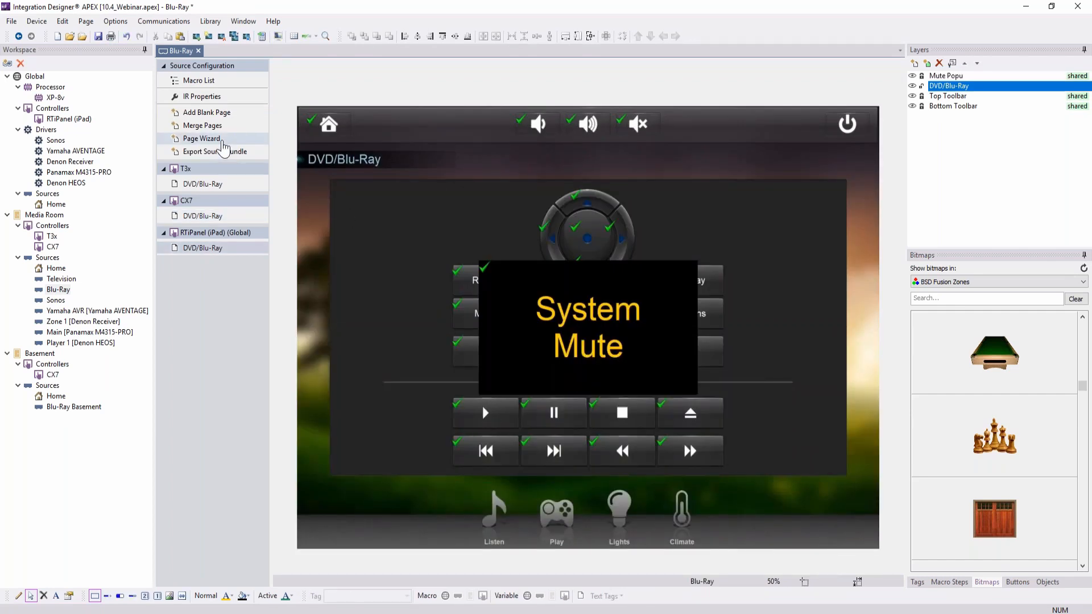
pyautogui.click(209, 100)
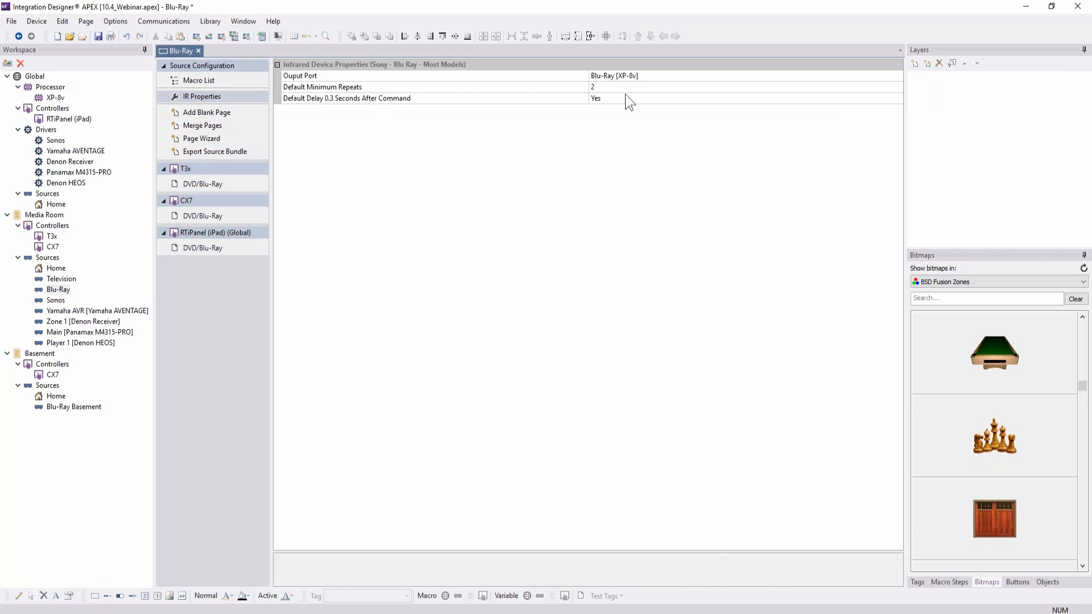
pyautogui.click(633, 77)
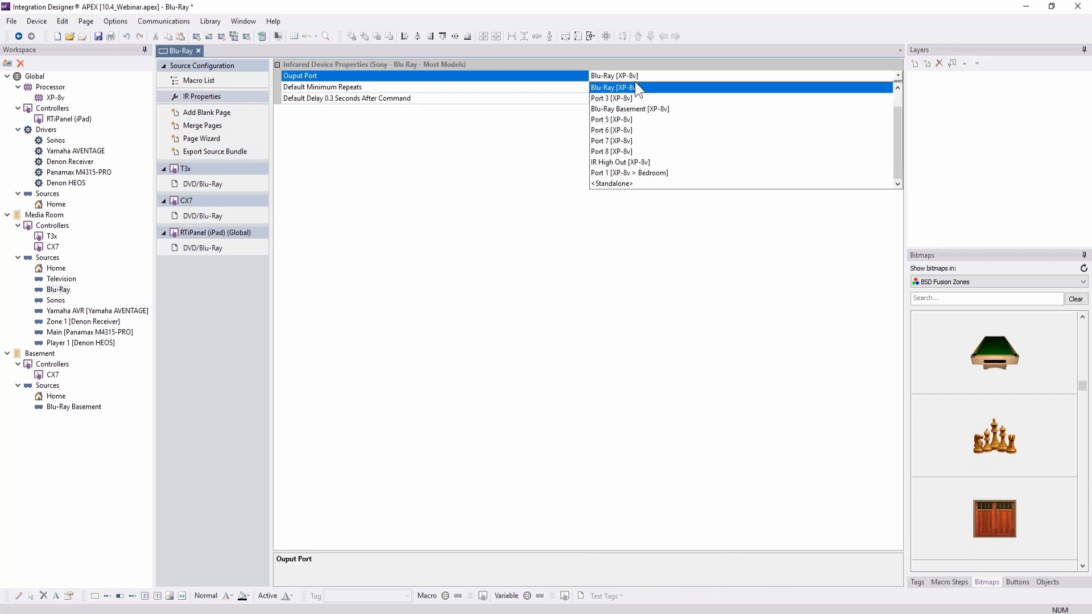
pyautogui.click(639, 173)
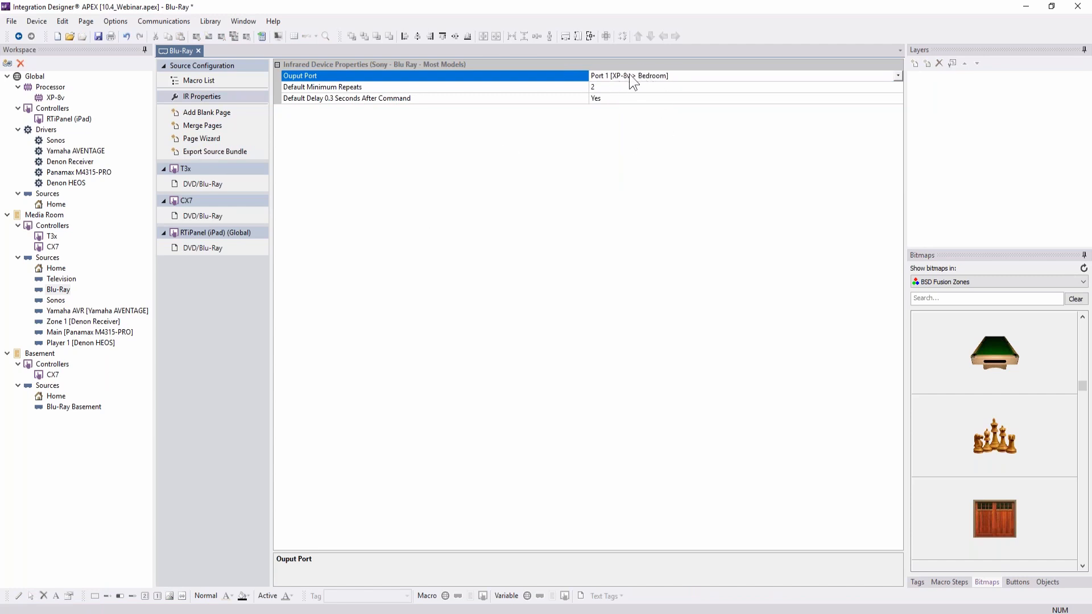
# Start adding the 3M S55/X45/X55 infrared projector to the Media Room on Port 1 [XP-8v > Bedroom], discard it, and return to the previous view
pyautogui.click(7, 62)
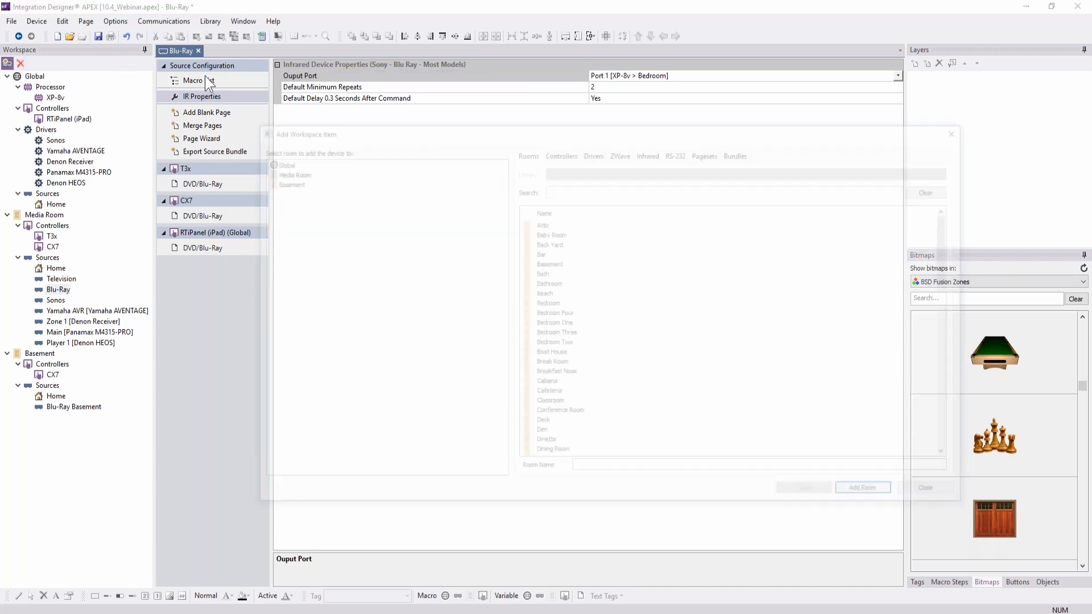
pyautogui.click(650, 151)
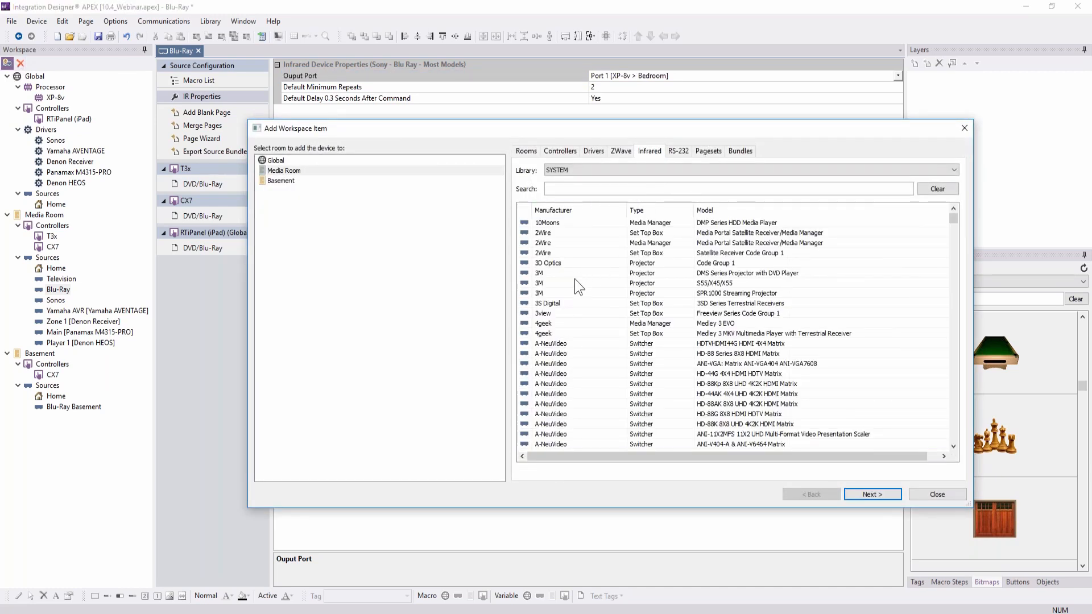
pyautogui.click(579, 282)
pyautogui.click(876, 493)
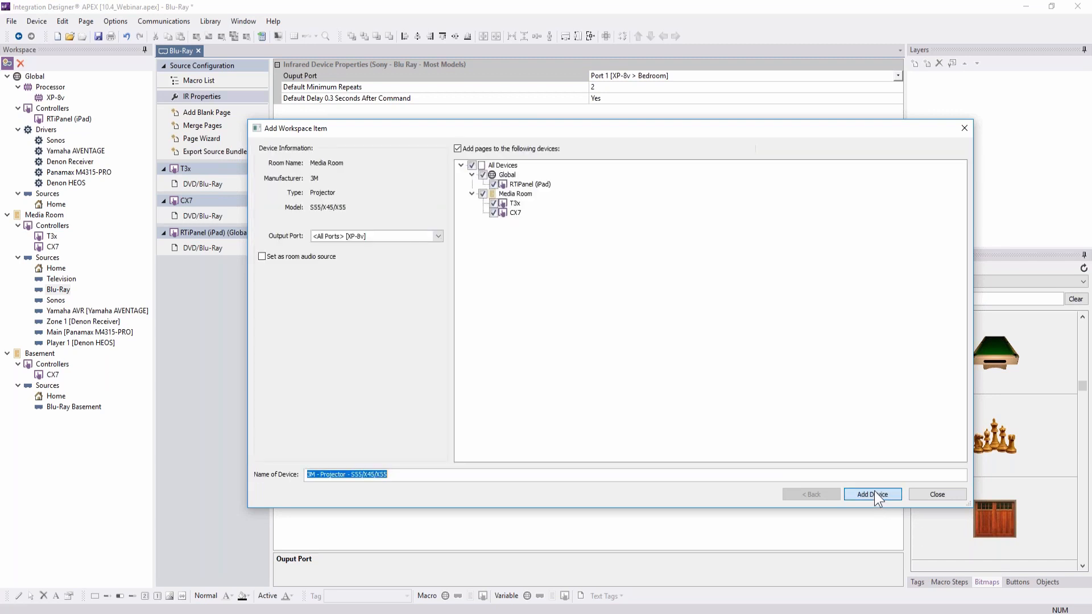
pyautogui.click(377, 236)
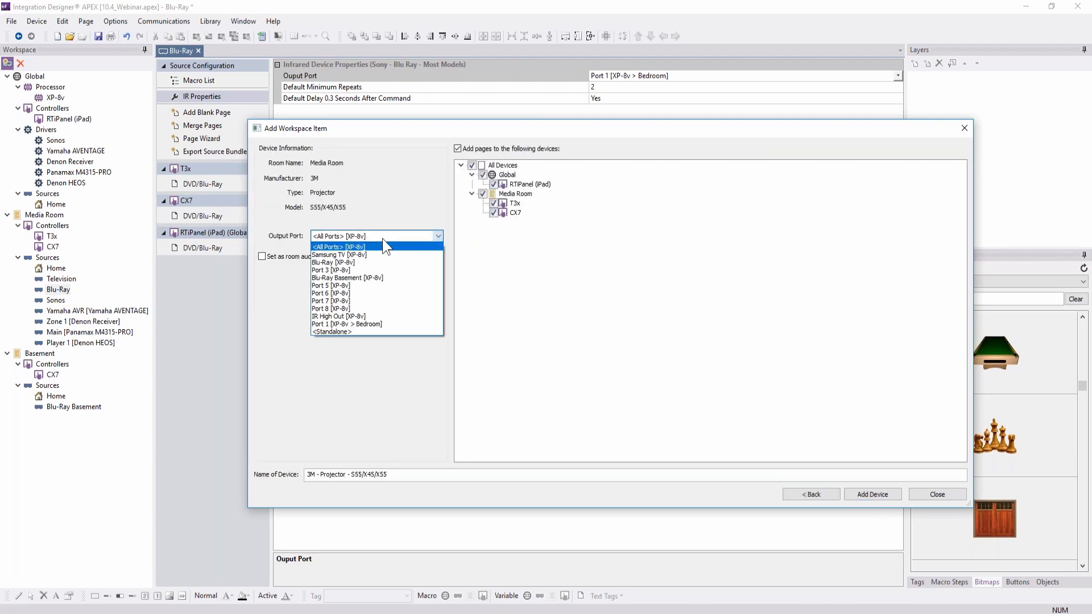
pyautogui.click(344, 323)
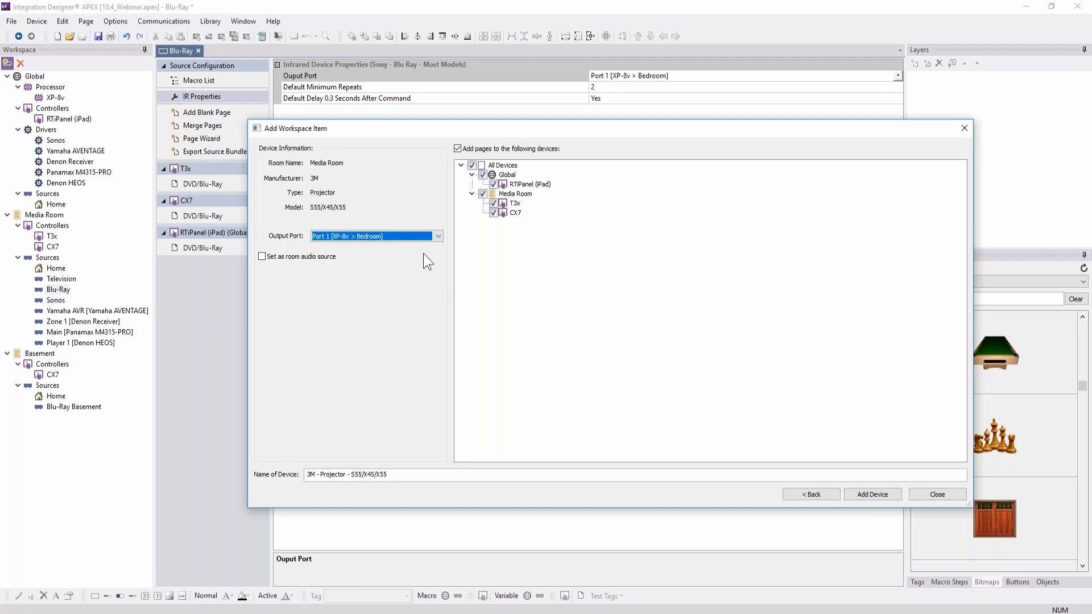
pyautogui.click(937, 494)
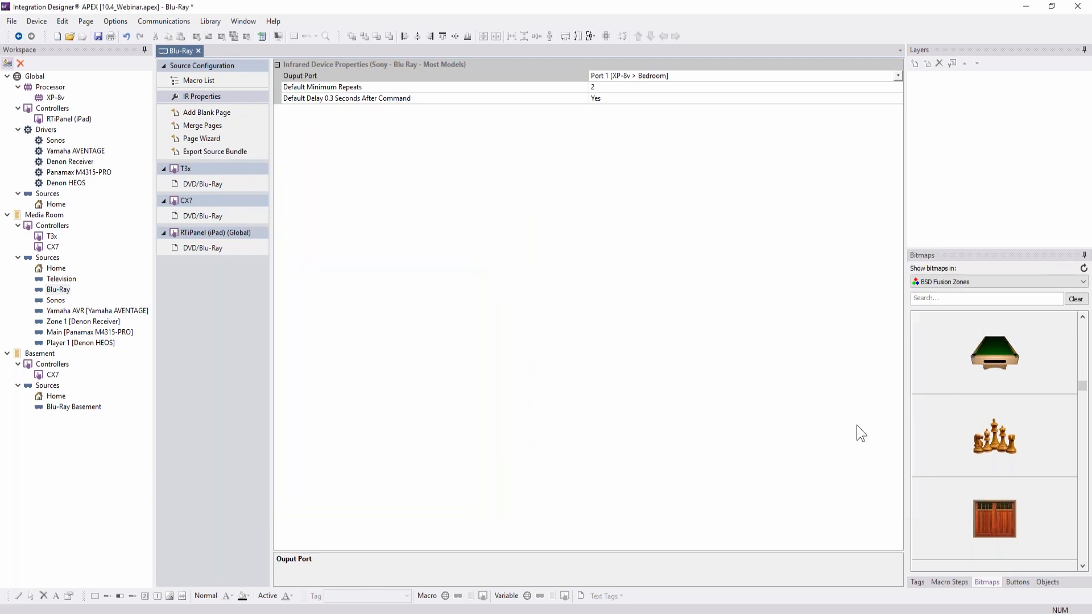
pyautogui.click(18, 36)
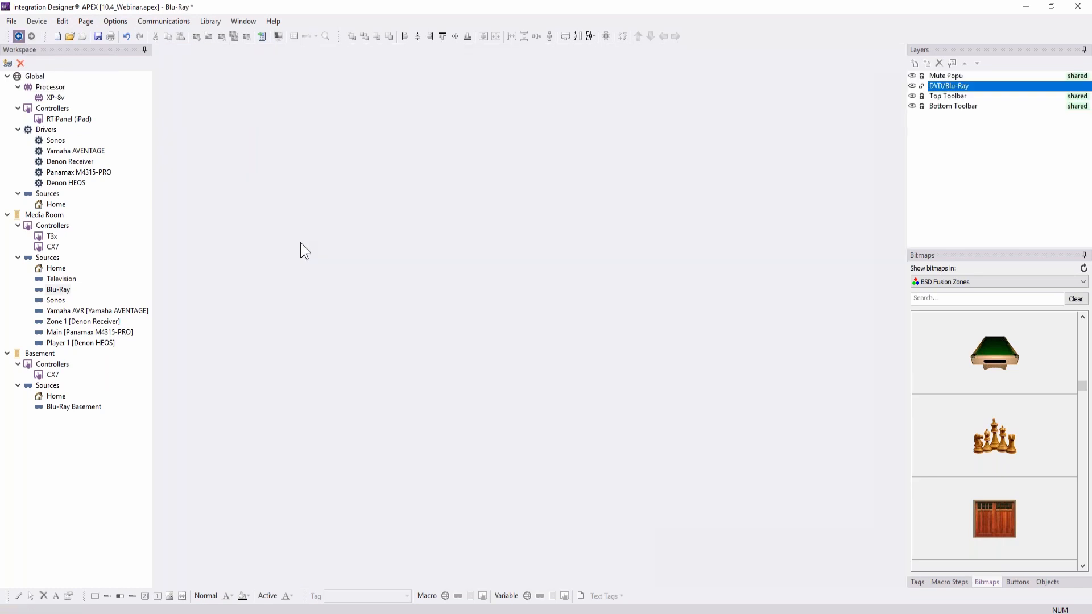